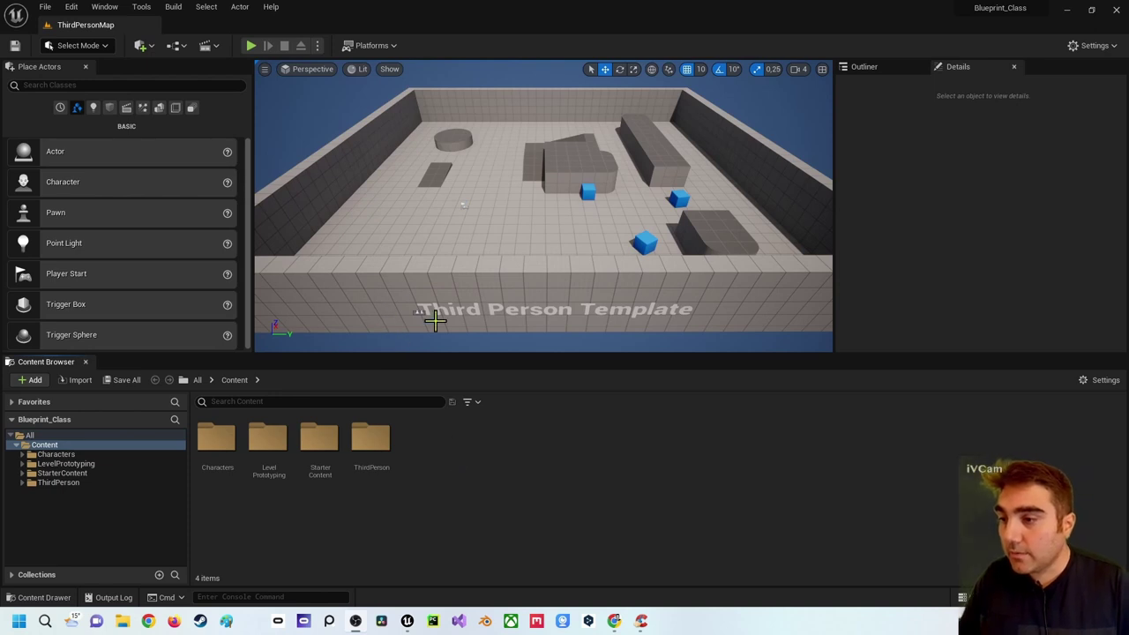
# - Fly up to the blocks and drop a Shapes > Cube beside the blue cube
pyautogui.moveTo(514, 215); pyautogui.dragTo(514, 229, button='right')
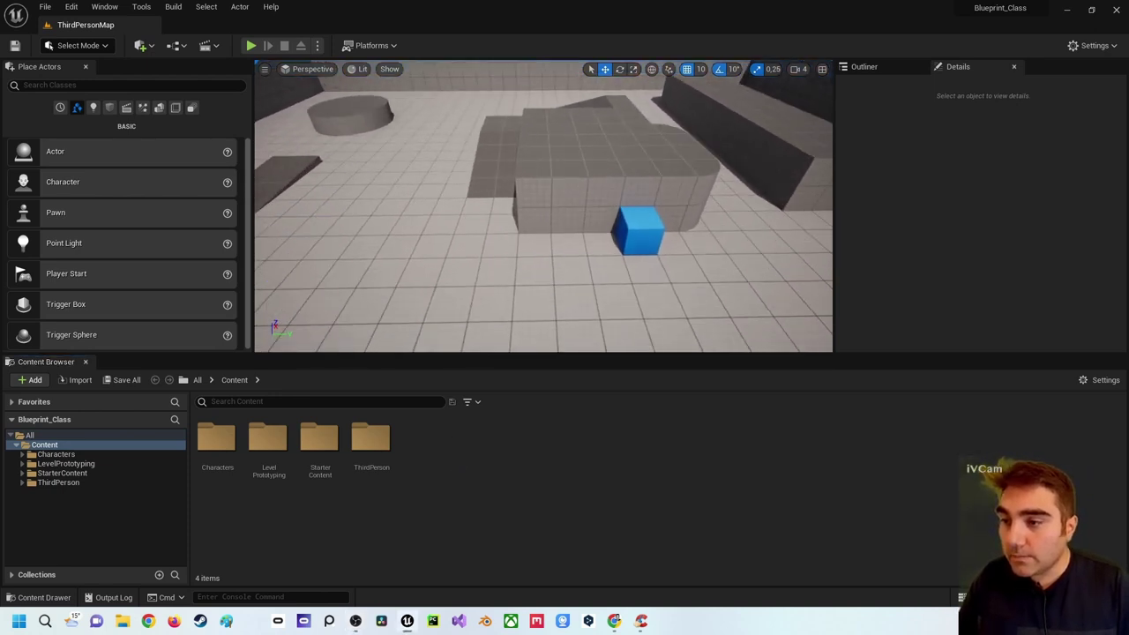
pyautogui.moveTo(438, 212); pyautogui.dragTo(438, 212, button='right')
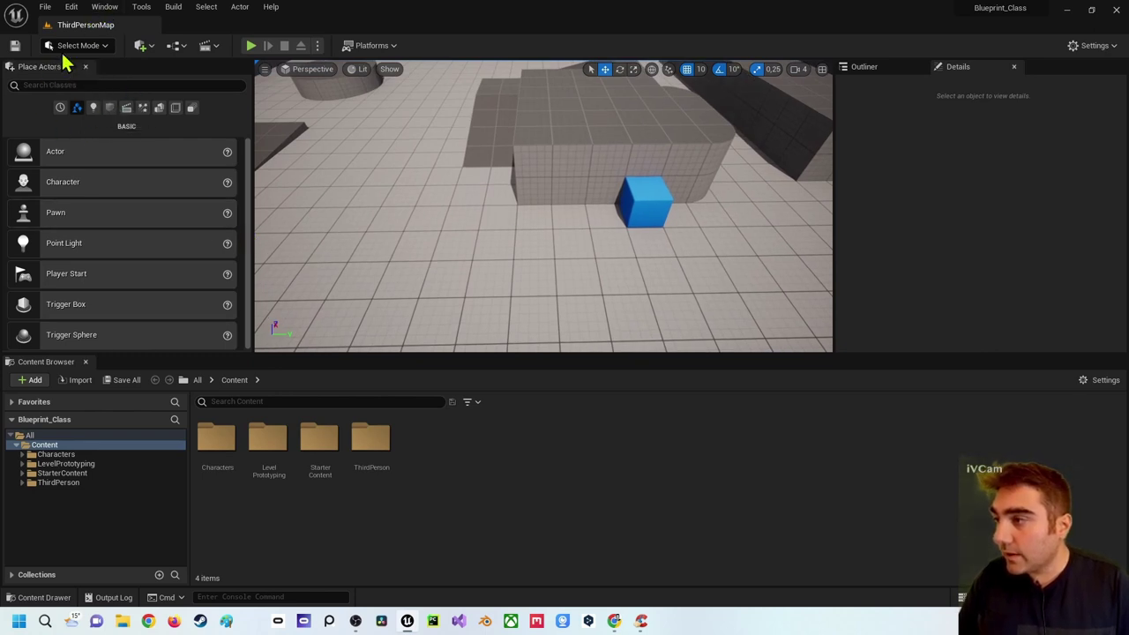
pyautogui.click(104, 7)
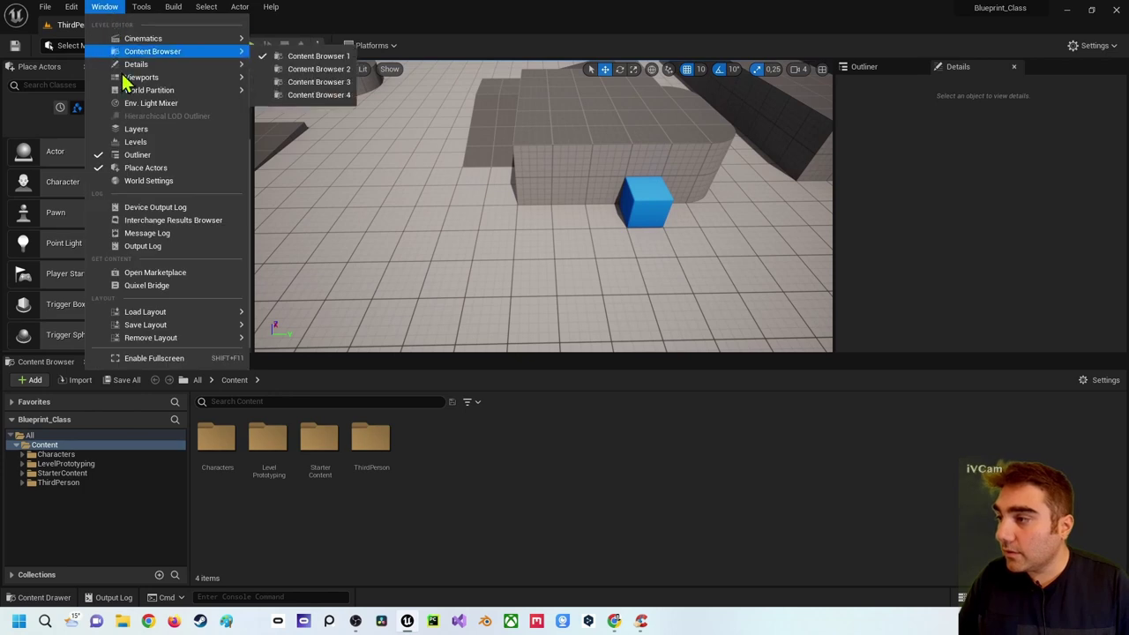
pyautogui.click(26, 111)
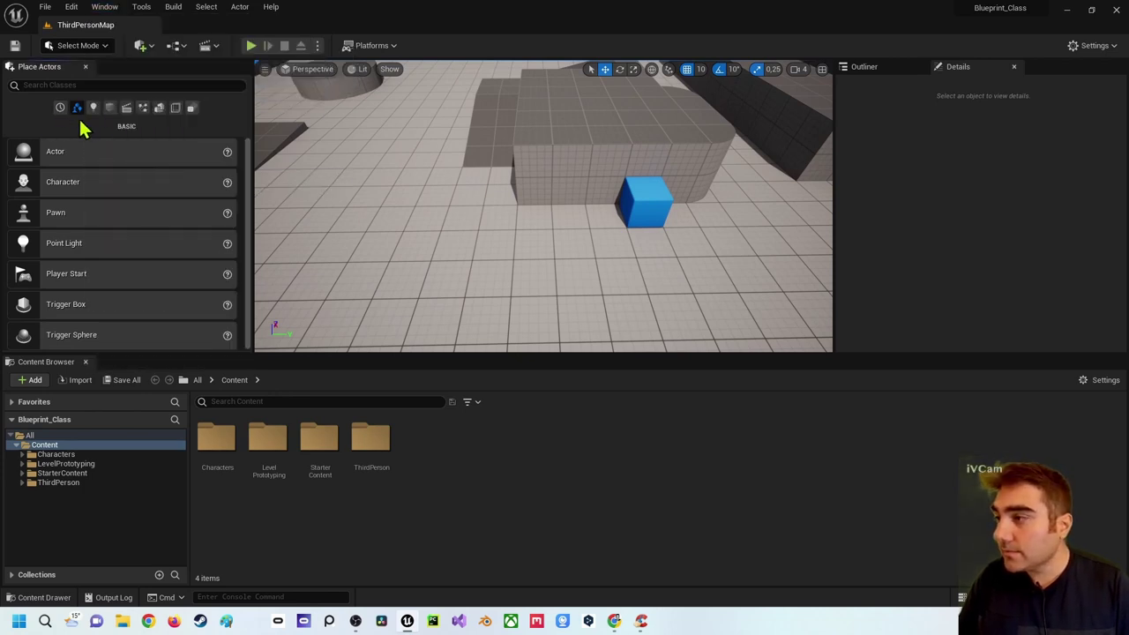
pyautogui.click(110, 108)
pyautogui.moveTo(93, 151)
pyautogui.mouseDown()
pyautogui.moveTo(571, 233)
pyautogui.moveTo(563, 198)
pyautogui.mouseUp()
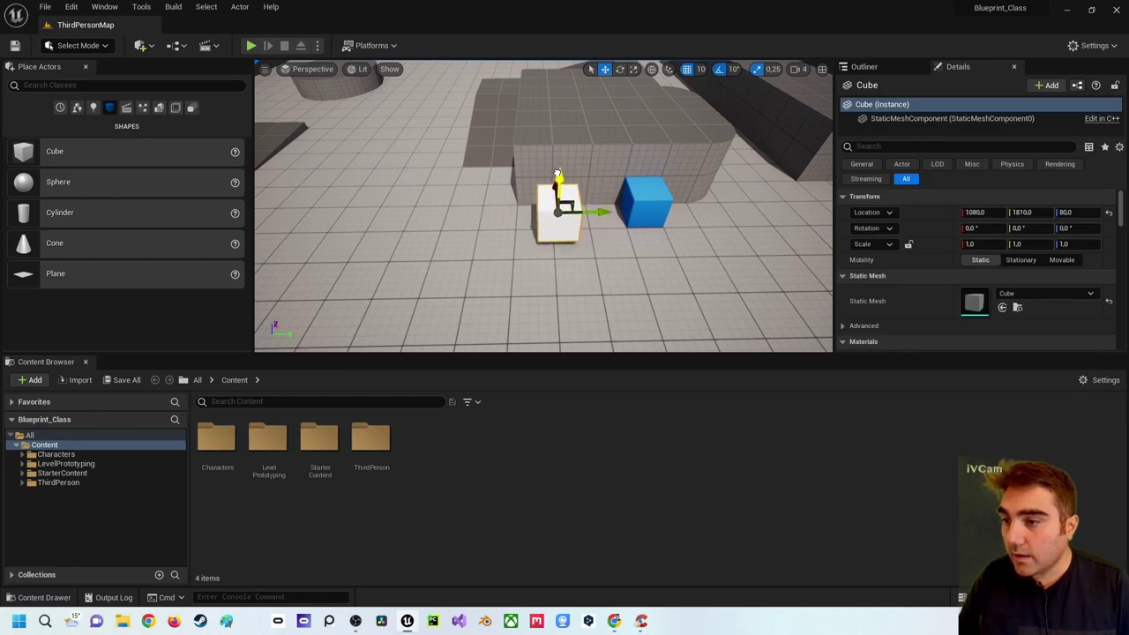
pyautogui.click(582, 132)
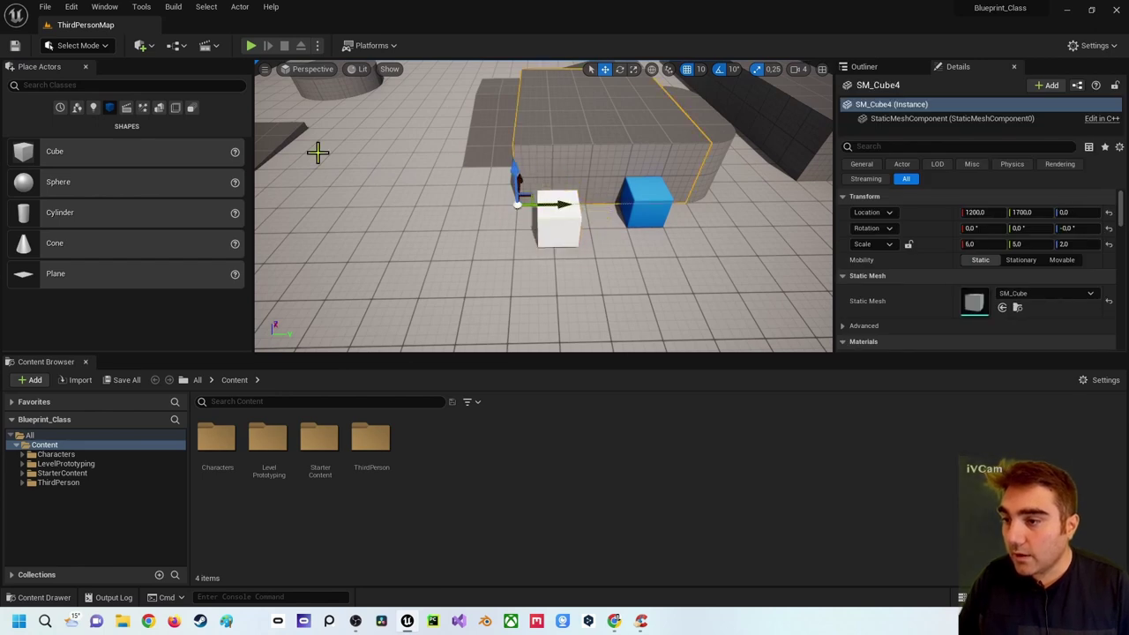
# - Place a Trigger Box from the 'trigger' search at the white cube, moving it to Y 1800
pyautogui.click(47, 83)
pyautogui.write('trigge')
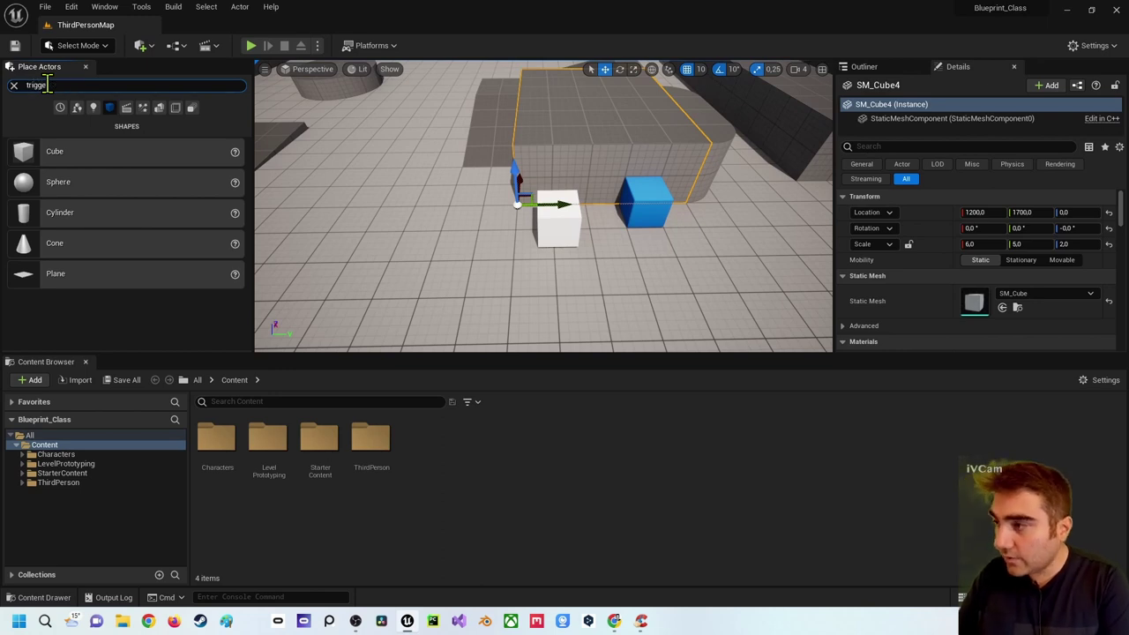
pyautogui.write('r')
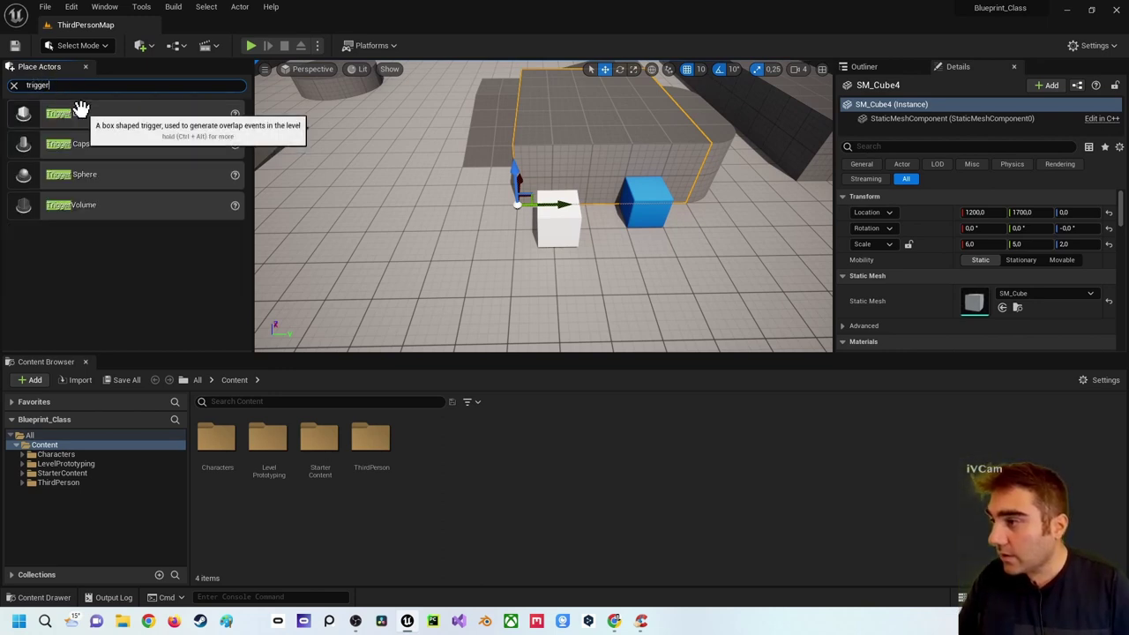
pyautogui.moveTo(80, 108)
pyautogui.mouseDown()
pyautogui.moveTo(429, 228)
pyautogui.moveTo(573, 260)
pyautogui.moveTo(562, 238)
pyautogui.mouseUp()
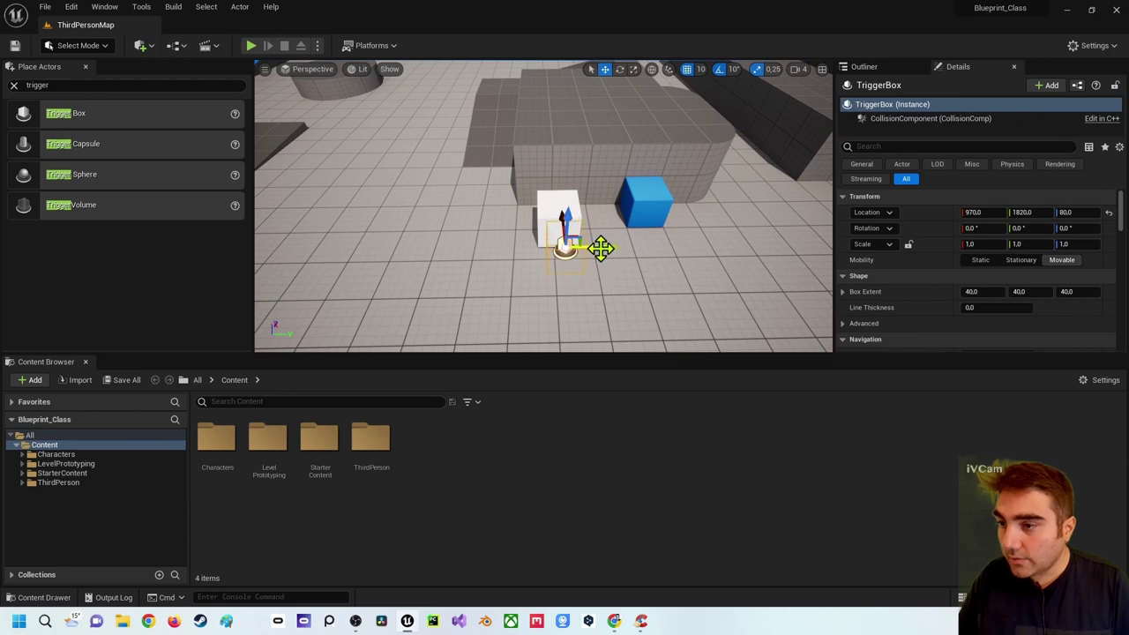
pyautogui.moveTo(600, 248); pyautogui.dragTo(595, 246)
pyautogui.click(600, 246)
# - Lower the trigger box, scale its extent to 40 × 68.75 × 75, and nudge it to Y 1810
pyautogui.moveTo(600, 246)
pyautogui.mouseDown(button='right')
pyautogui.moveTo(564, 256)
pyautogui.moveTo(595, 214)
pyautogui.mouseUp(button='right')
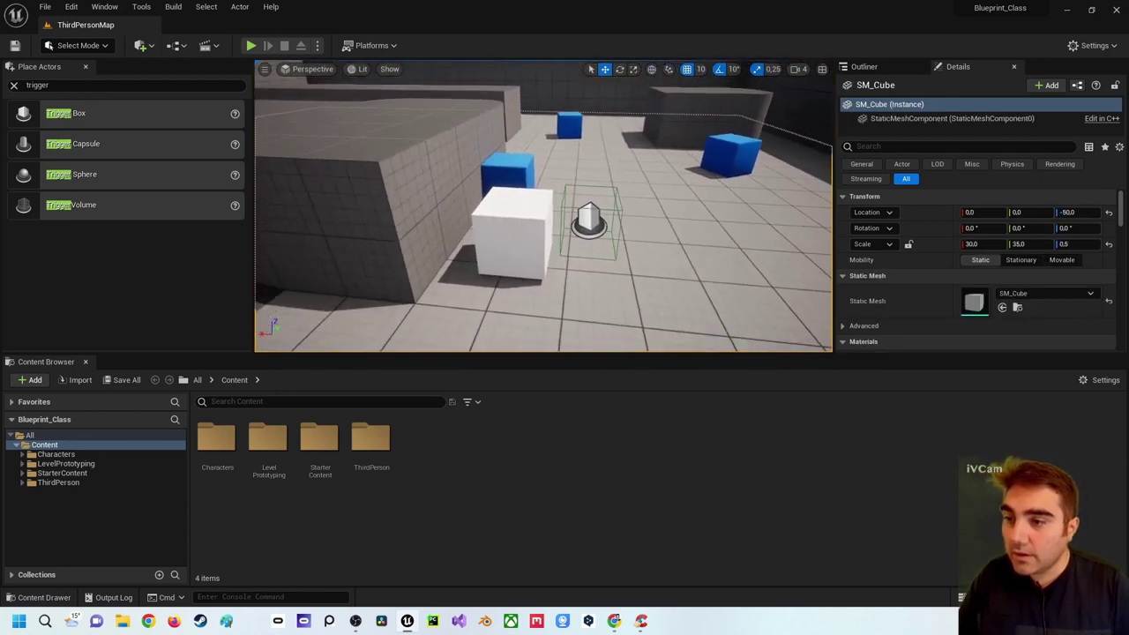
pyautogui.click(595, 215)
pyautogui.moveTo(598, 190); pyautogui.dragTo(595, 201)
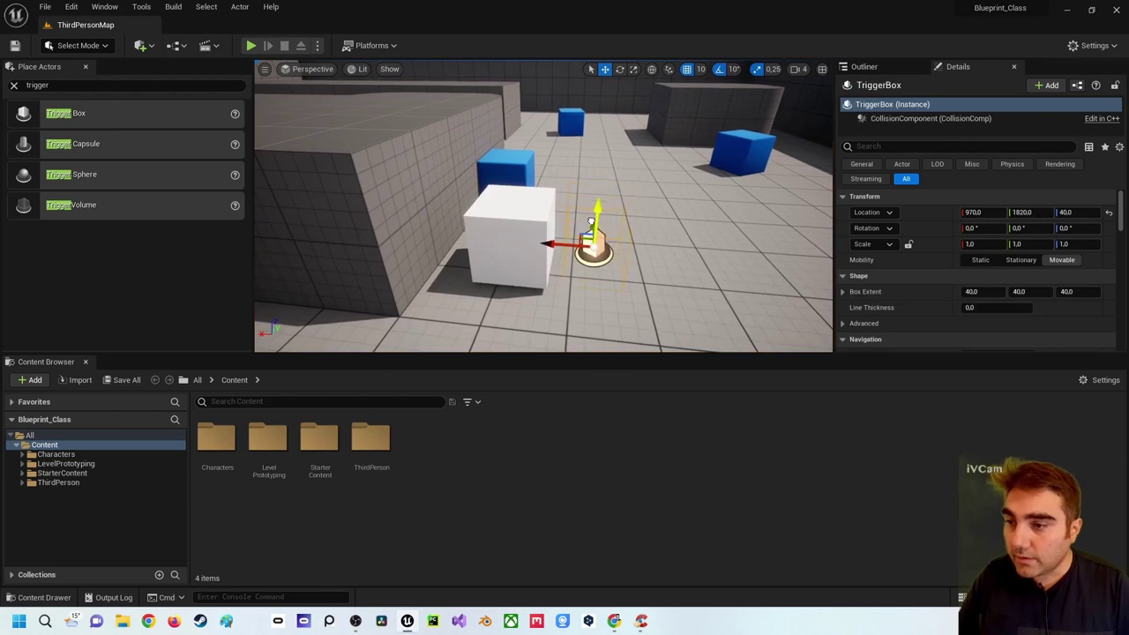
pyautogui.click(568, 244)
pyautogui.click(593, 249)
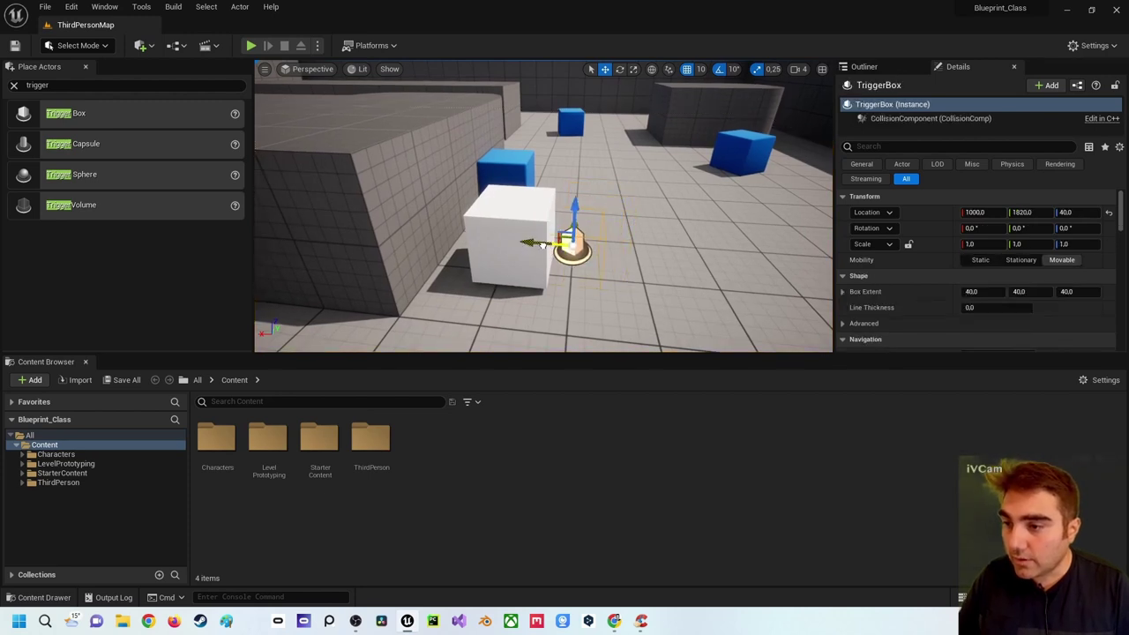
pyautogui.press('f')
pyautogui.moveTo(536, 218); pyautogui.dragTo(549, 250, button='middle')
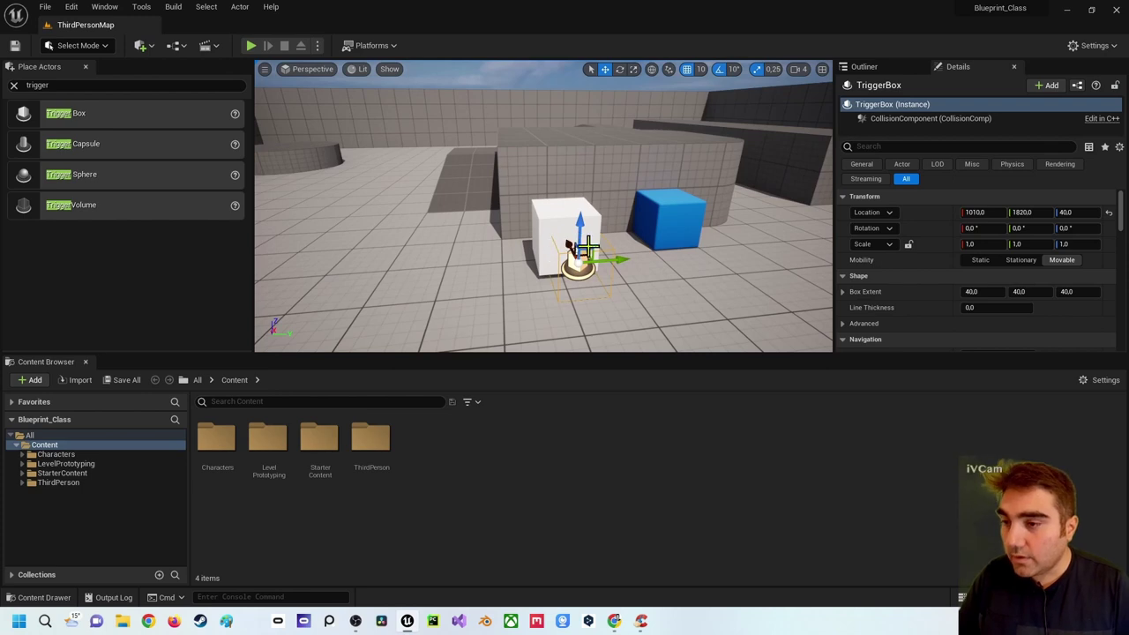
pyautogui.press('r')
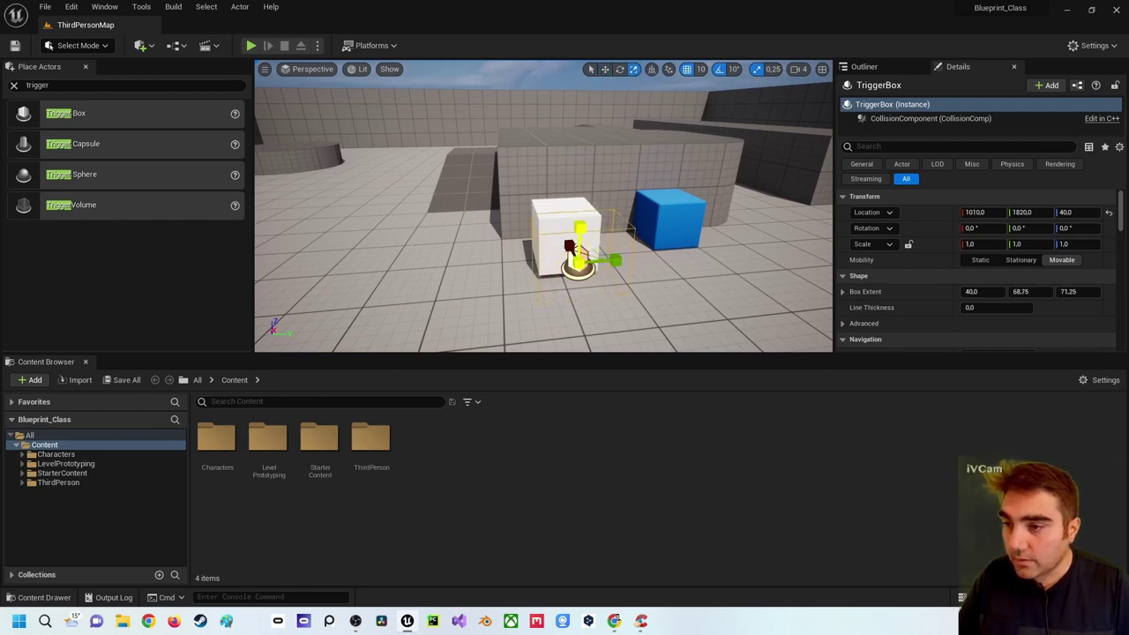
pyautogui.press('w')
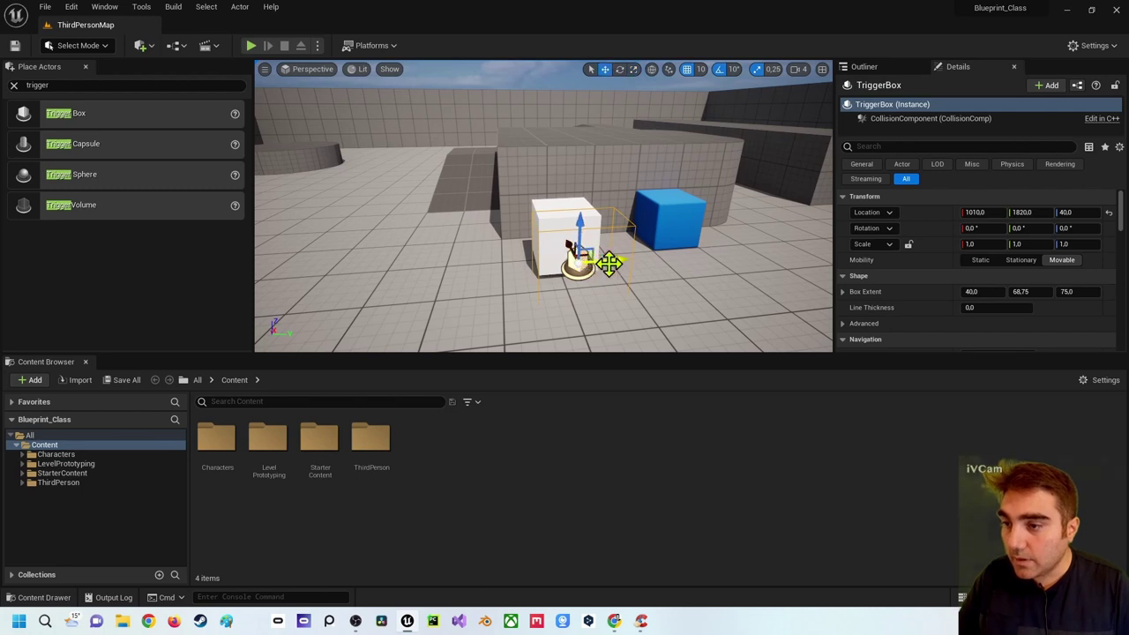
pyautogui.moveTo(609, 260); pyautogui.dragTo(584, 260)
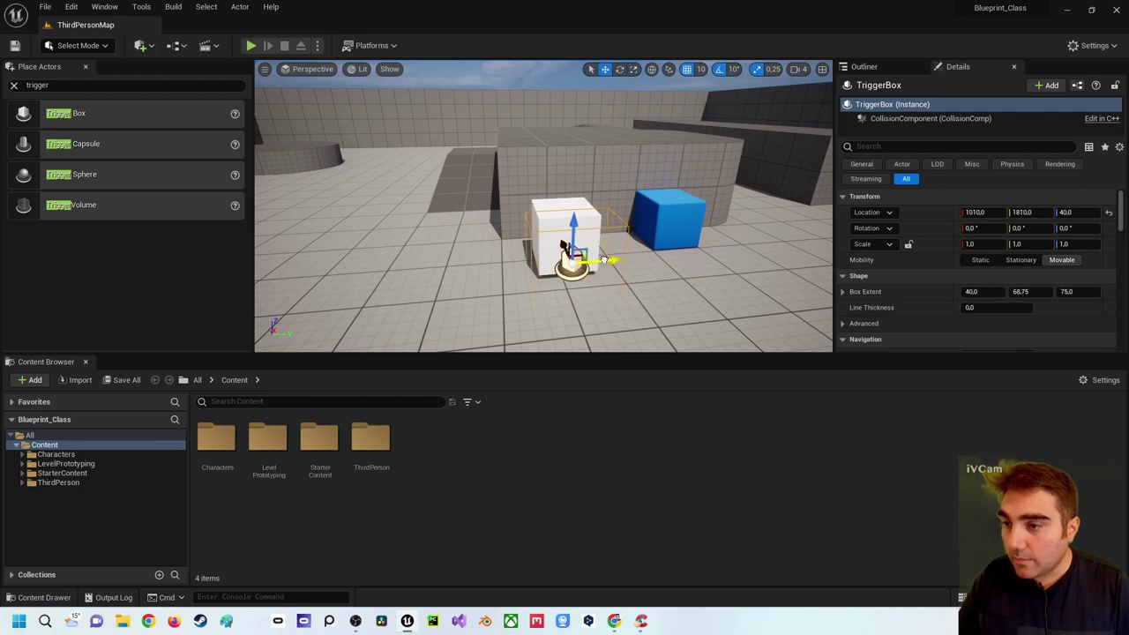
# - Clear the search and place a Point Light from the Lights category above the white cube
pyautogui.click(64, 84)
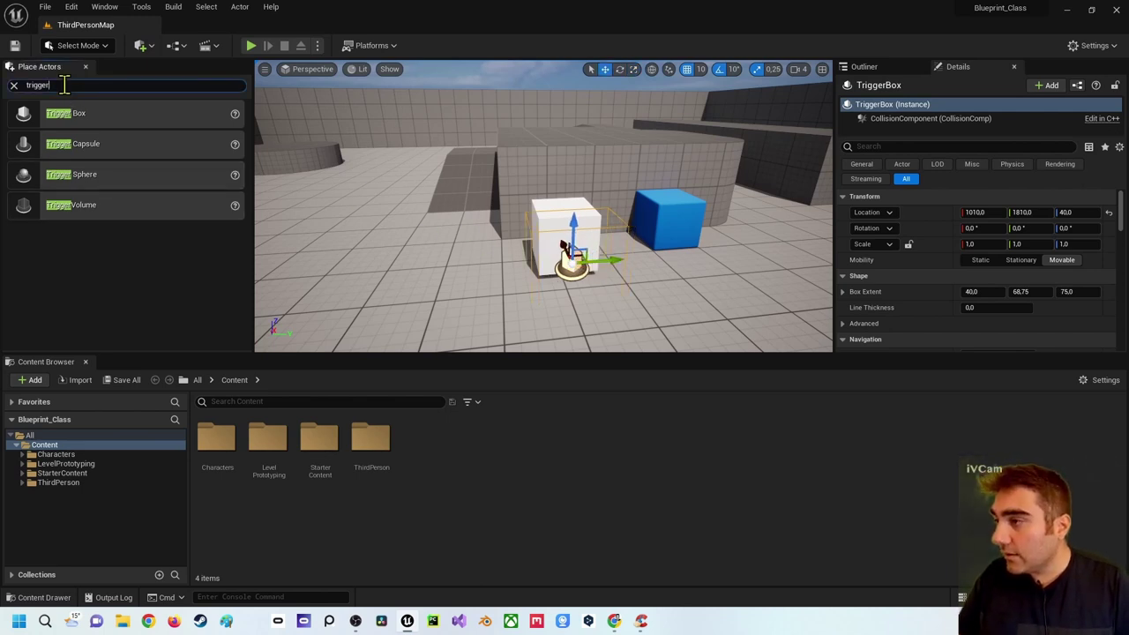
pyautogui.click(14, 86)
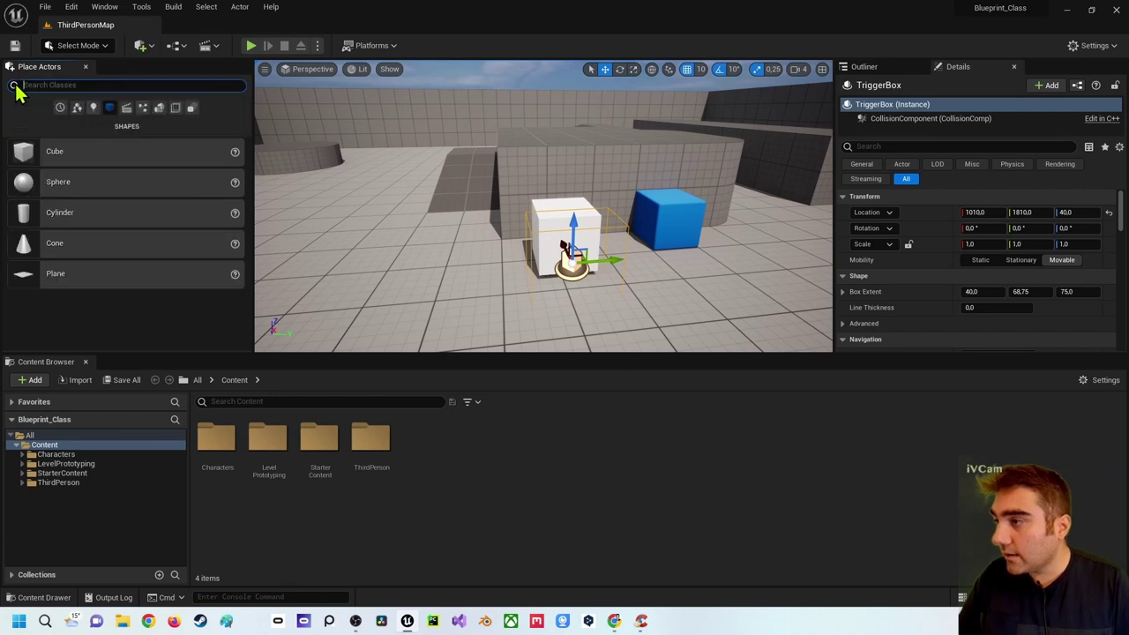
pyautogui.click(95, 107)
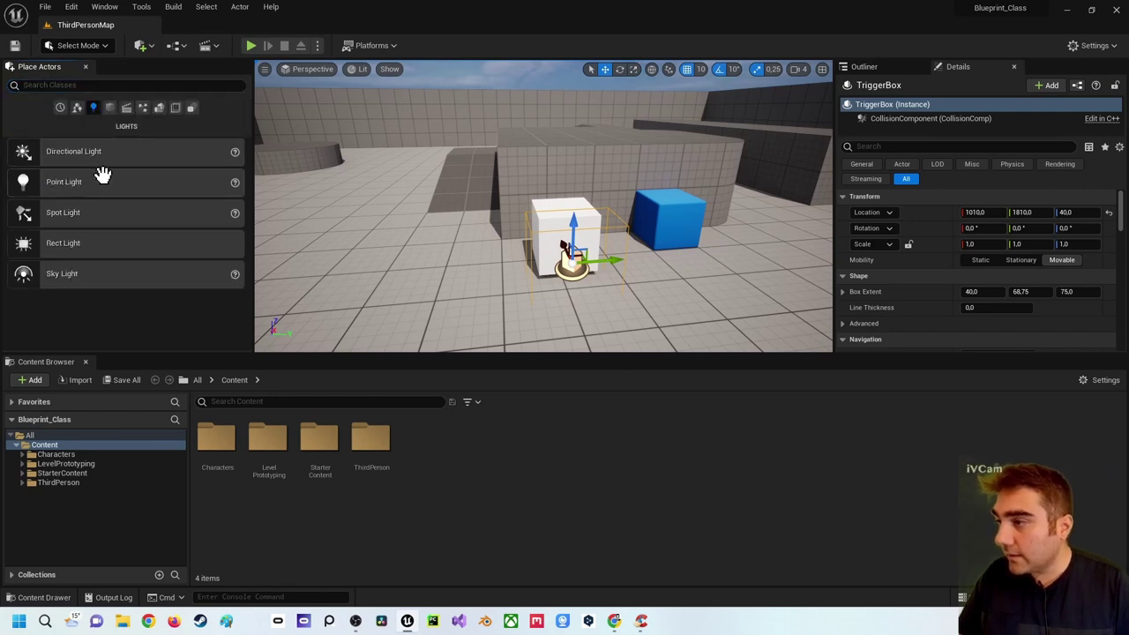
pyautogui.moveTo(102, 181); pyautogui.dragTo(568, 194)
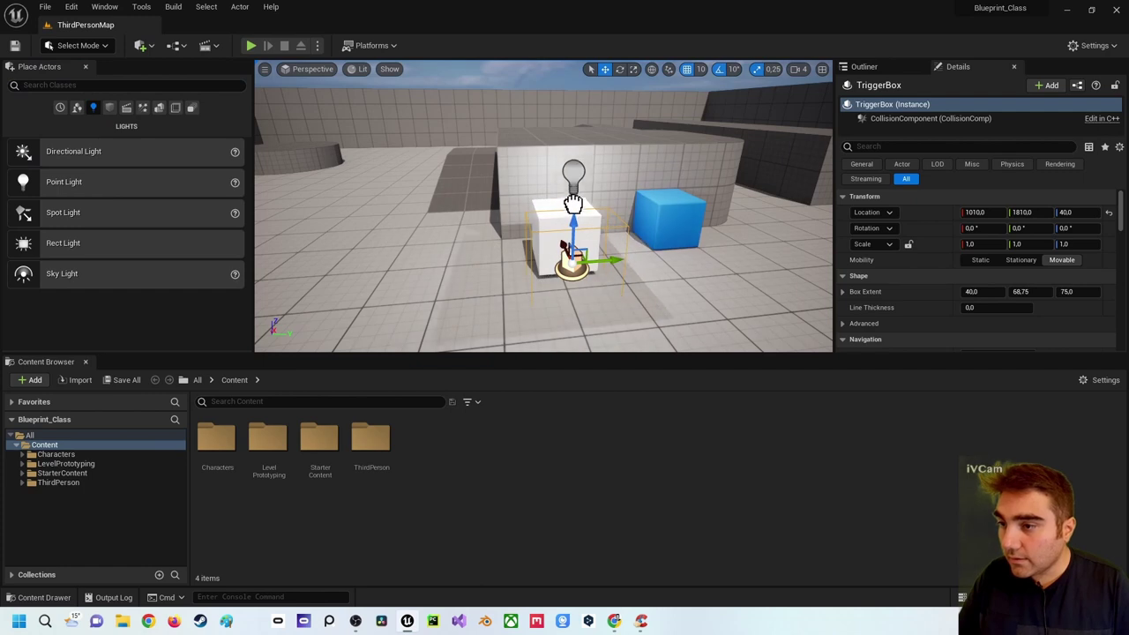
pyautogui.moveTo(569, 194); pyautogui.dragTo(529, 203, button='right')
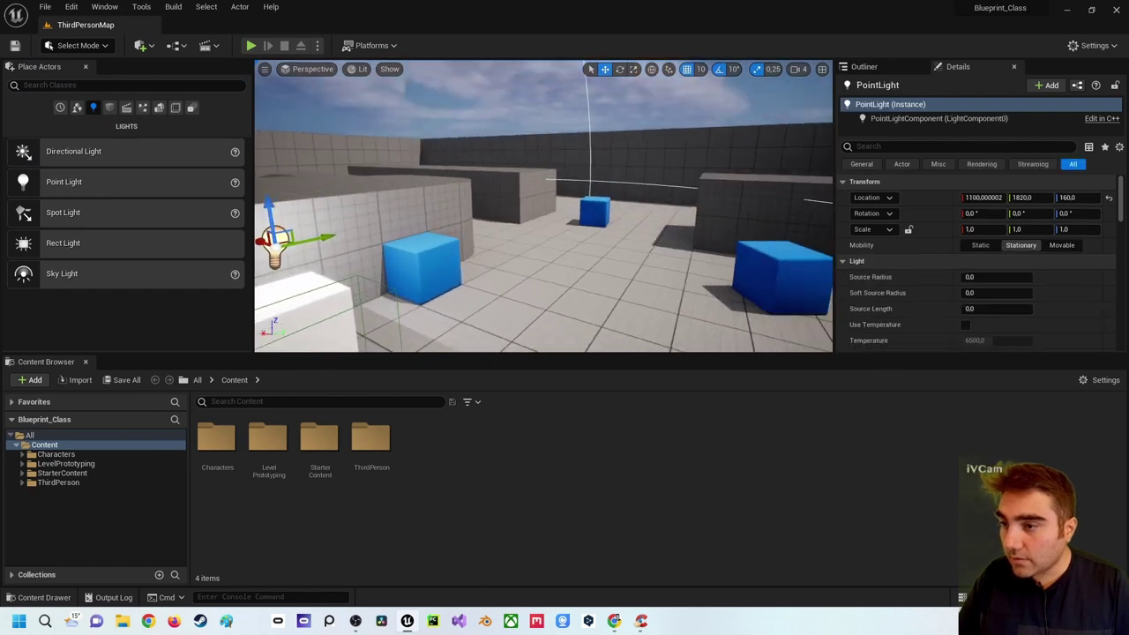
# - Position the Point Light at 1080, 1800, 160 just above the cube
pyautogui.moveTo(605, 214); pyautogui.dragTo(609, 213, button='right')
pyautogui.moveTo(510, 210); pyautogui.dragTo(525, 215)
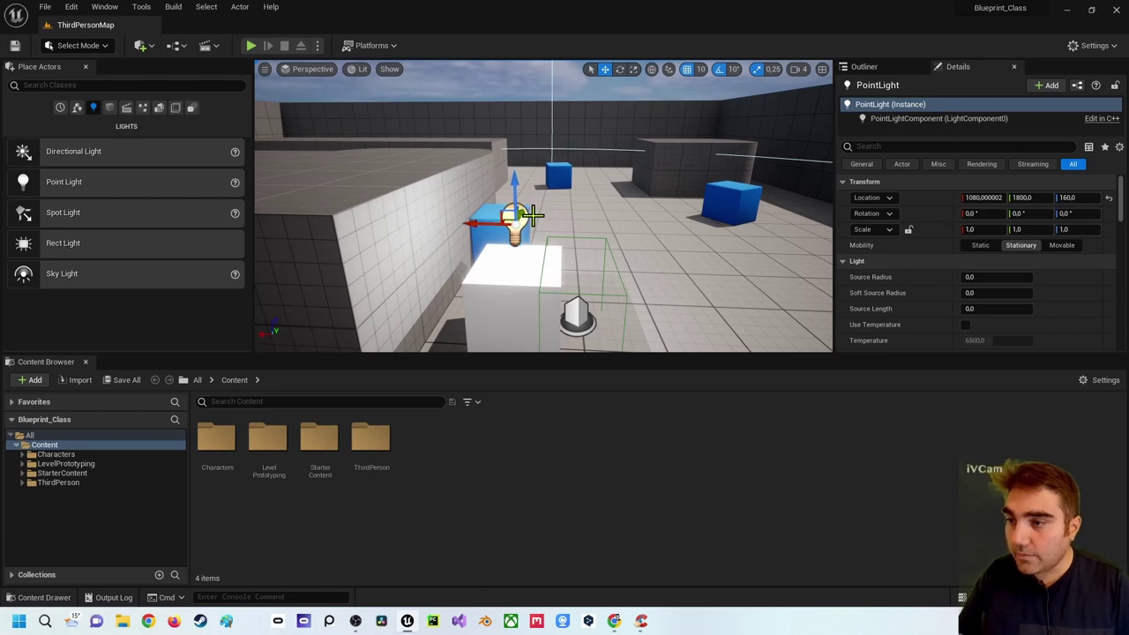
pyautogui.moveTo(529, 211)
pyautogui.mouseDown(button='right')
pyautogui.moveTo(547, 207)
pyautogui.moveTo(517, 214)
pyautogui.mouseUp(button='right')
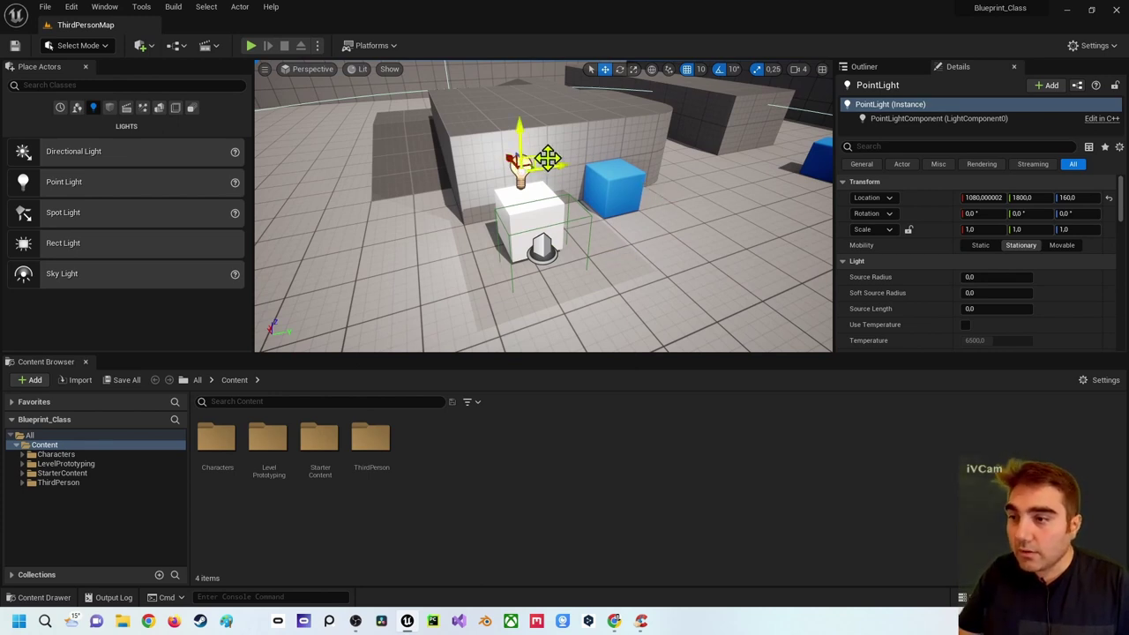
pyautogui.scroll(-2, 904, 264)
pyautogui.scroll(-2, 917, 284)
pyautogui.scroll(2, 913, 256)
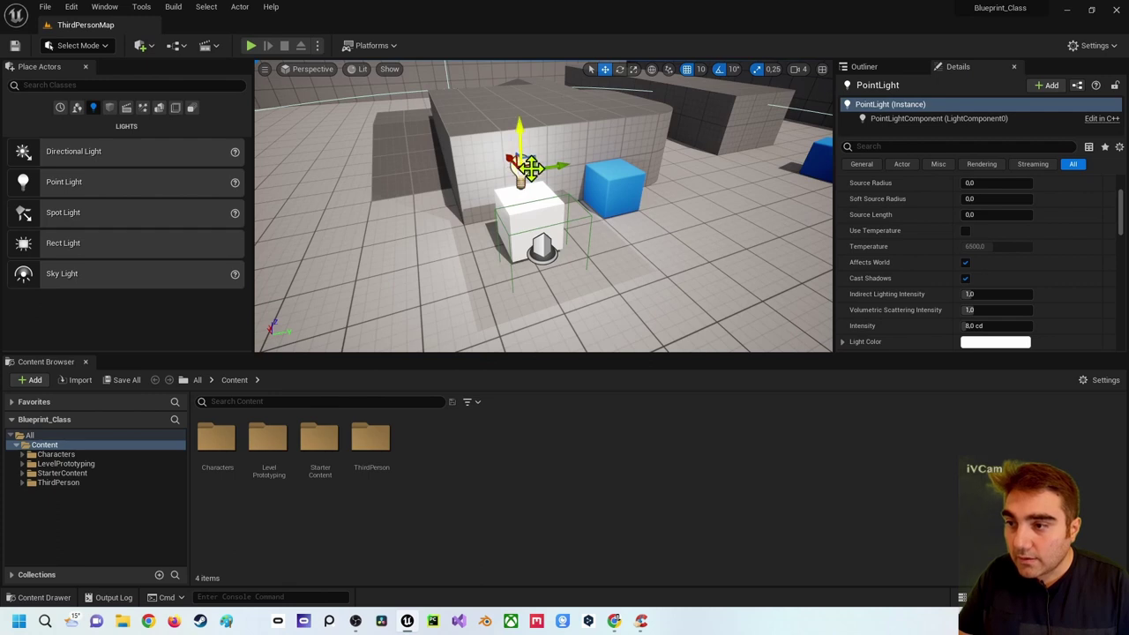
pyautogui.scroll(-3, 1033, 267)
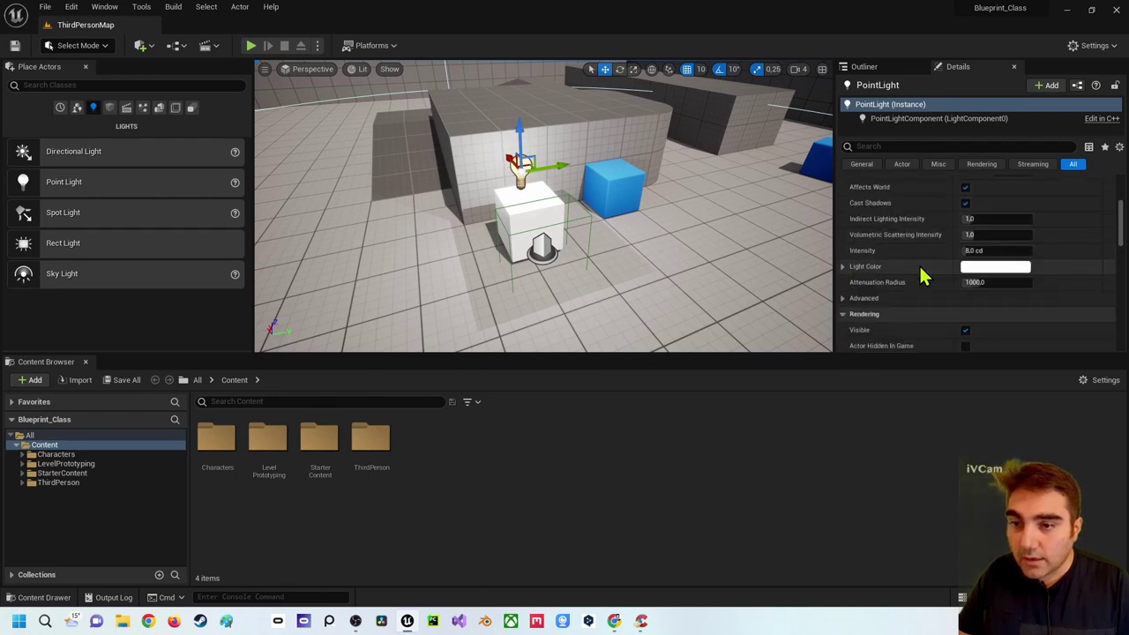
# - Set the Point Light's Light Color to bright green in the Color Picker
pyautogui.click(1003, 268)
pyautogui.moveTo(844, 370)
pyautogui.mouseDown()
pyautogui.moveTo(883, 370)
pyautogui.moveTo(806, 411)
pyautogui.moveTo(796, 438)
pyautogui.mouseUp()
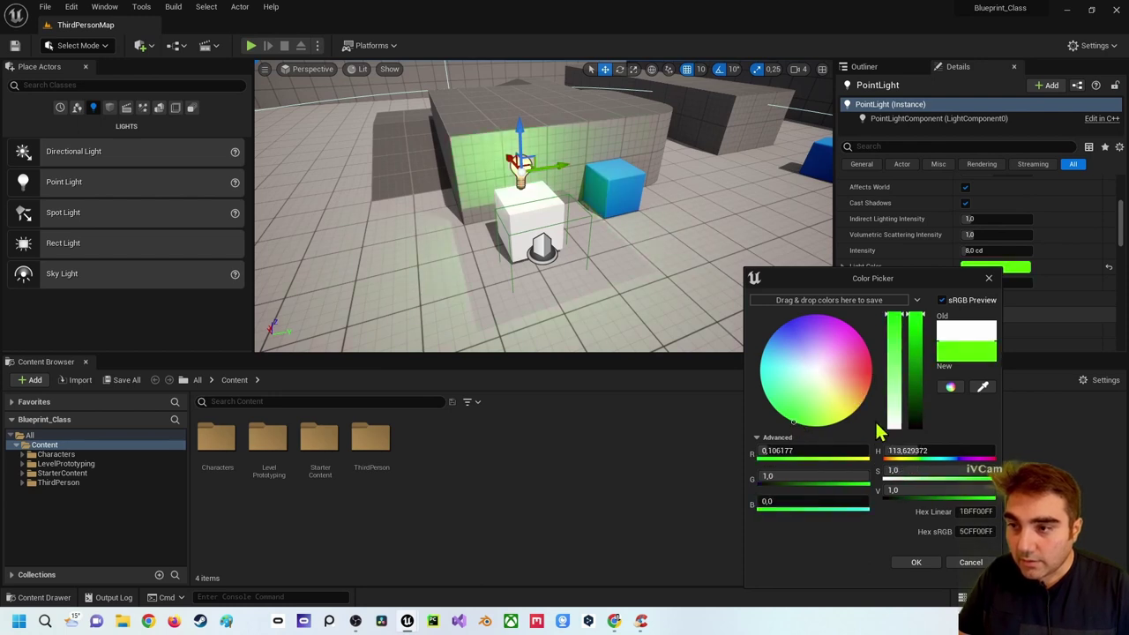
pyautogui.click(916, 563)
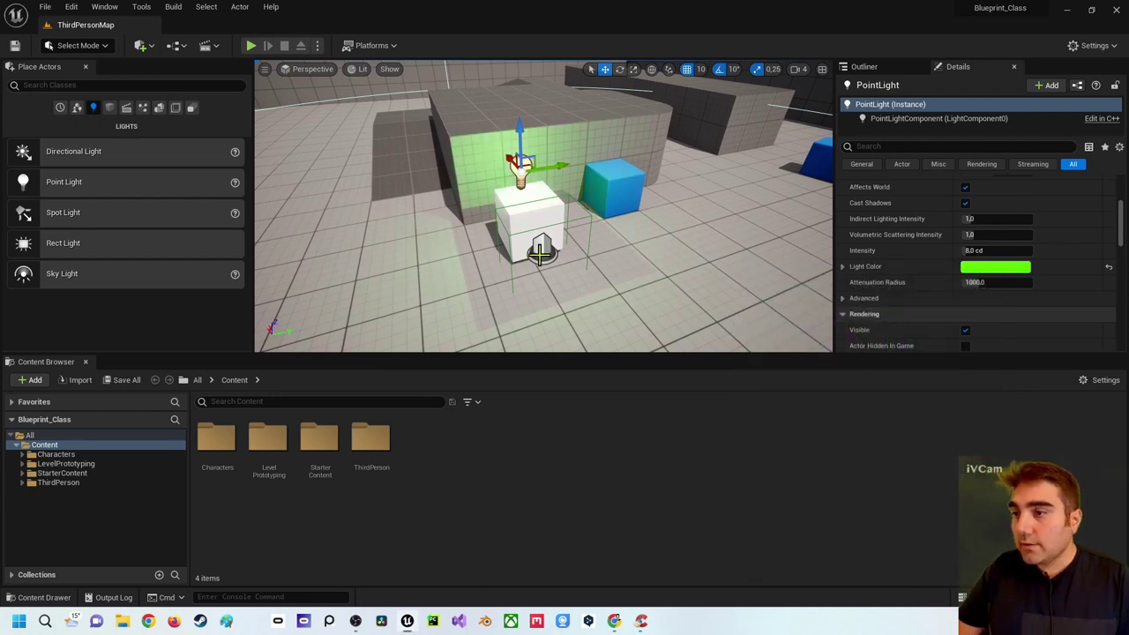
pyautogui.moveTo(459, 205); pyautogui.dragTo(363, 138, button='right')
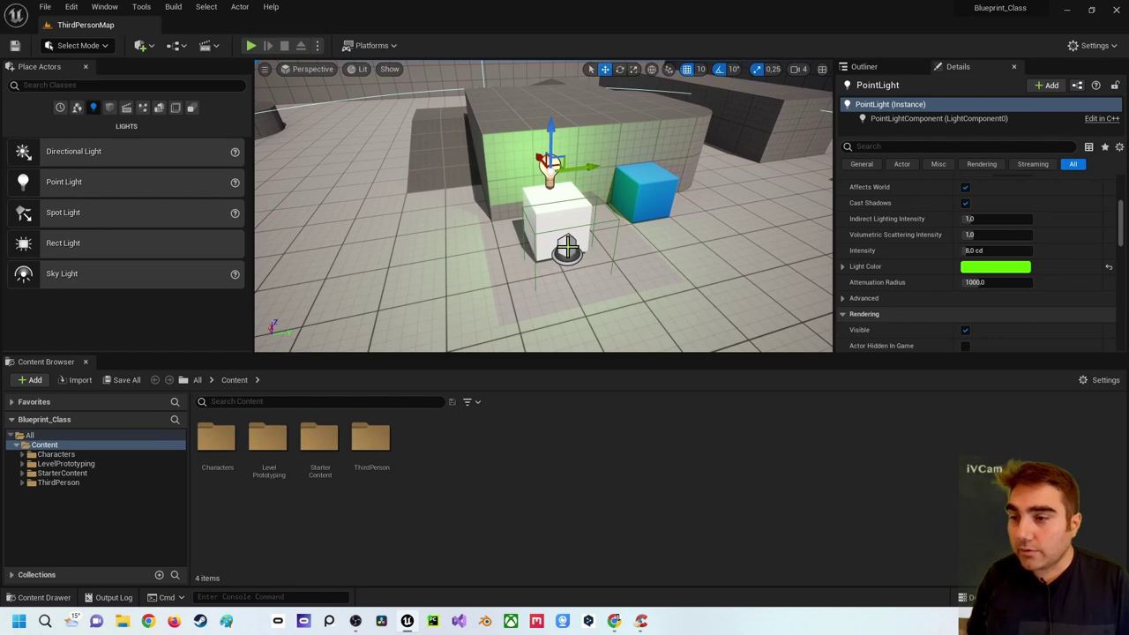
# - With the trigger box selected, open the Level Blueprint and dock it beside the level
pyautogui.click(565, 248)
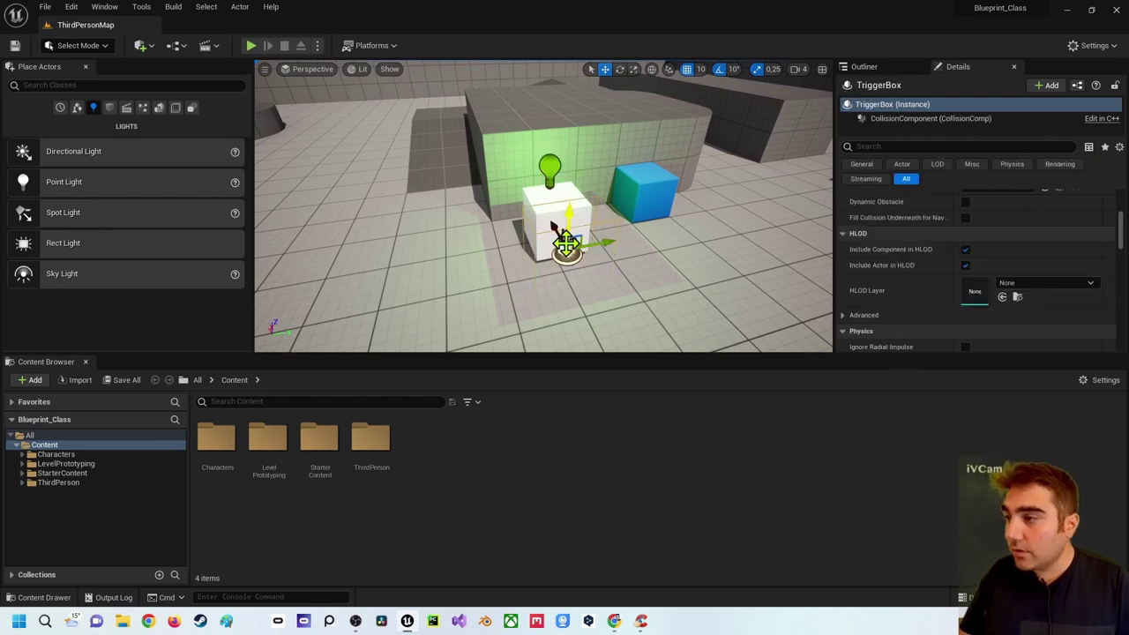
pyautogui.click(174, 48)
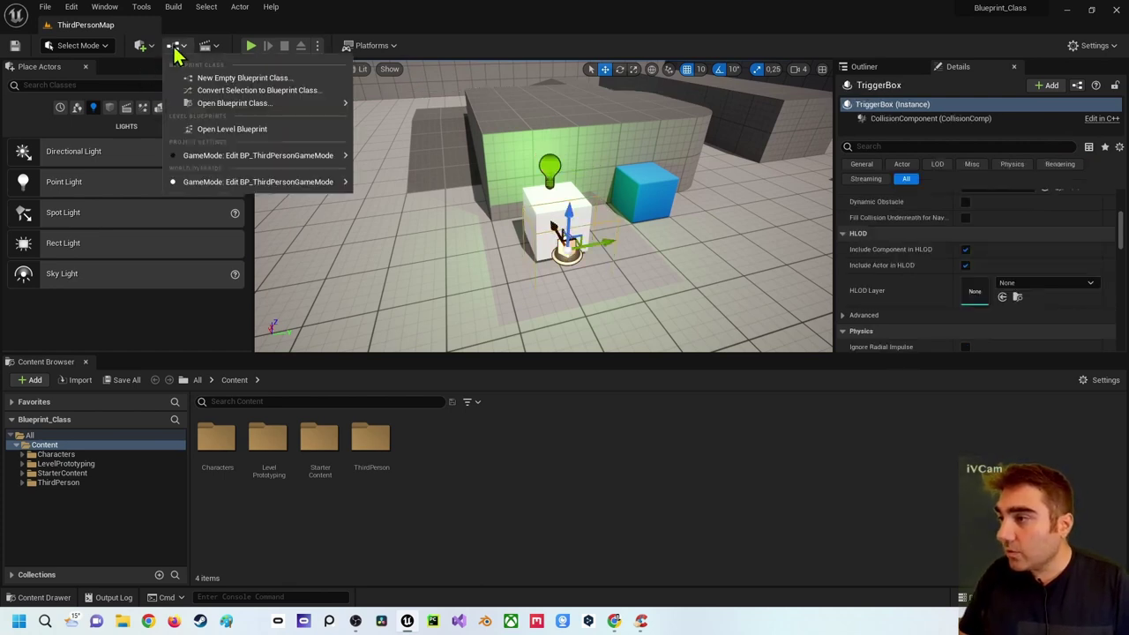
pyautogui.click(226, 129)
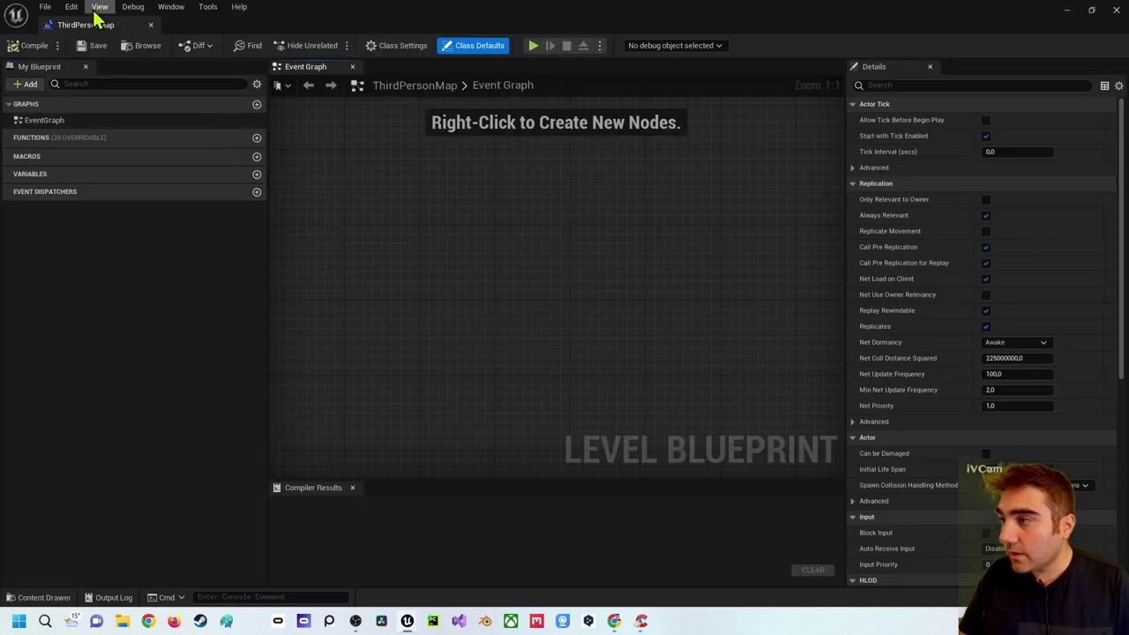
pyautogui.moveTo(101, 28)
pyautogui.mouseDown()
pyautogui.moveTo(148, 88)
pyautogui.moveTo(205, 39)
pyautogui.mouseUp()
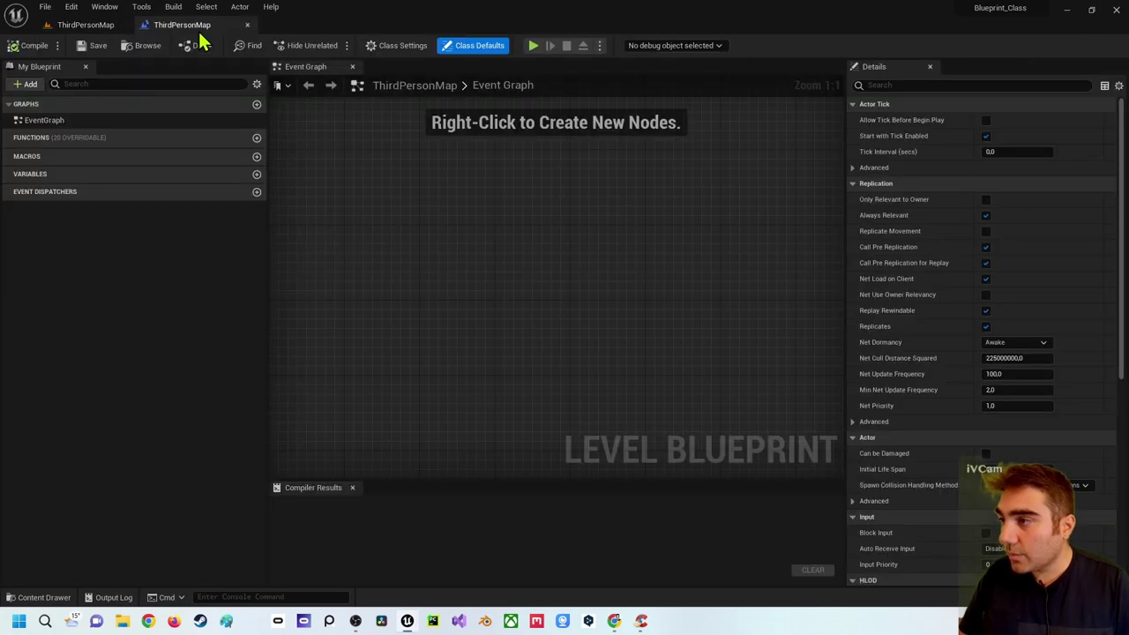
pyautogui.click(114, 27)
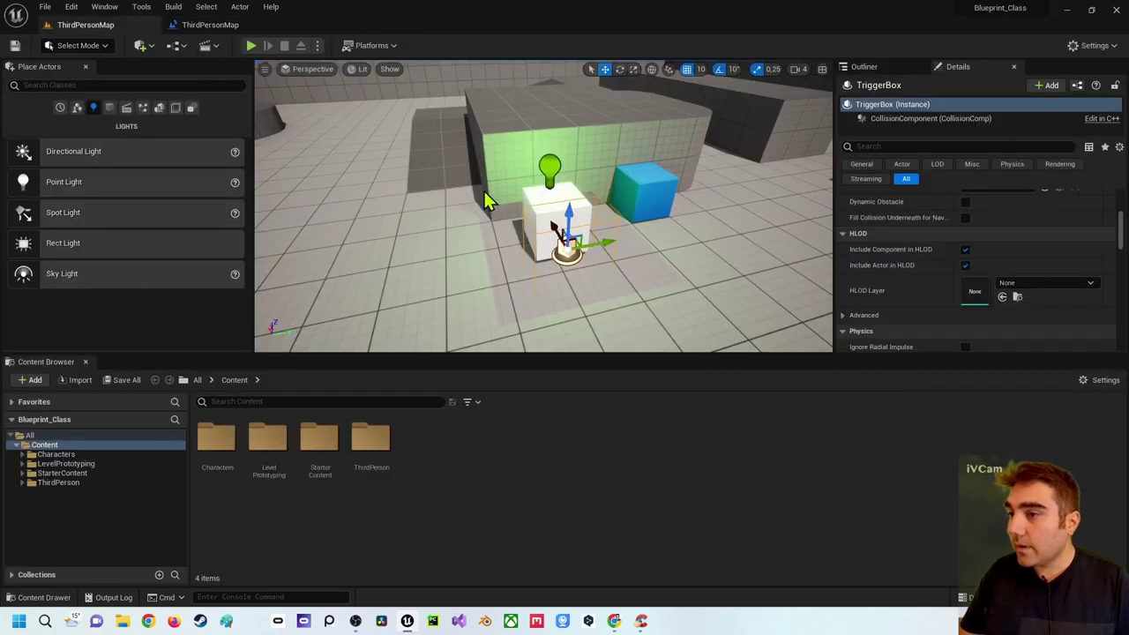
pyautogui.click(221, 24)
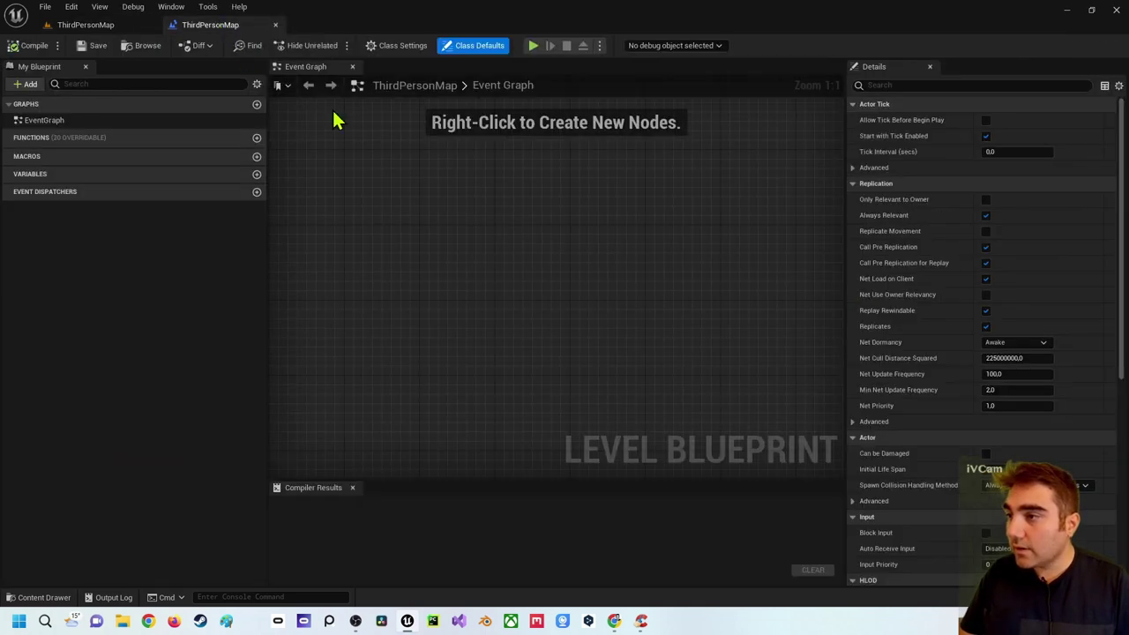
# - Add the trigger box's Collision > On Actor Begin Overlap event to the Event Graph
pyautogui.rightClick(424, 208)
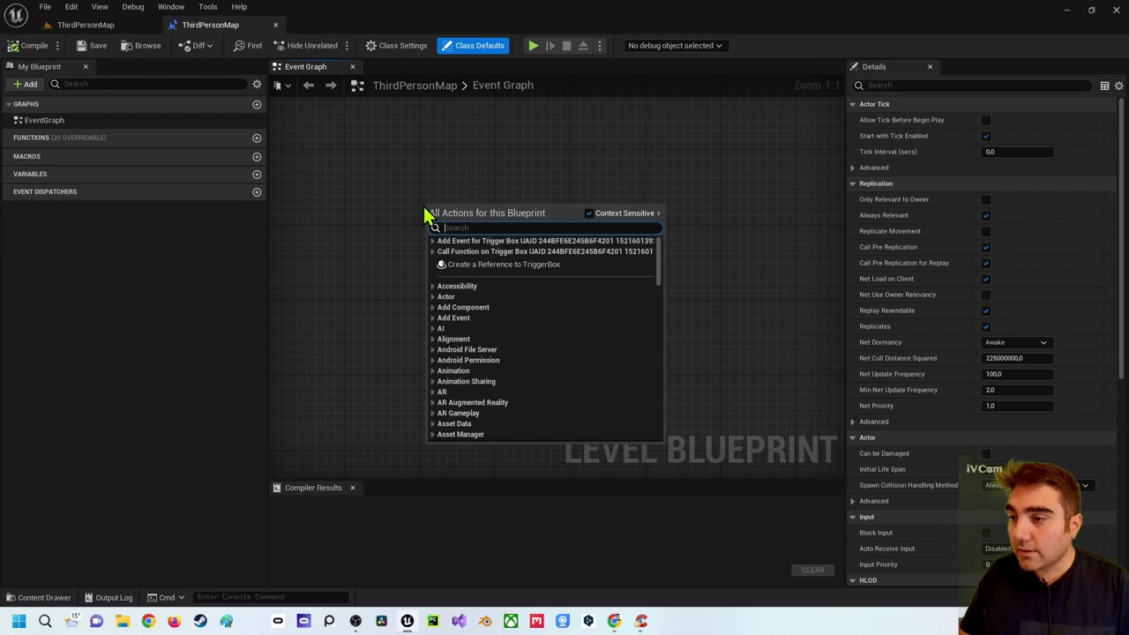
pyautogui.click(433, 241)
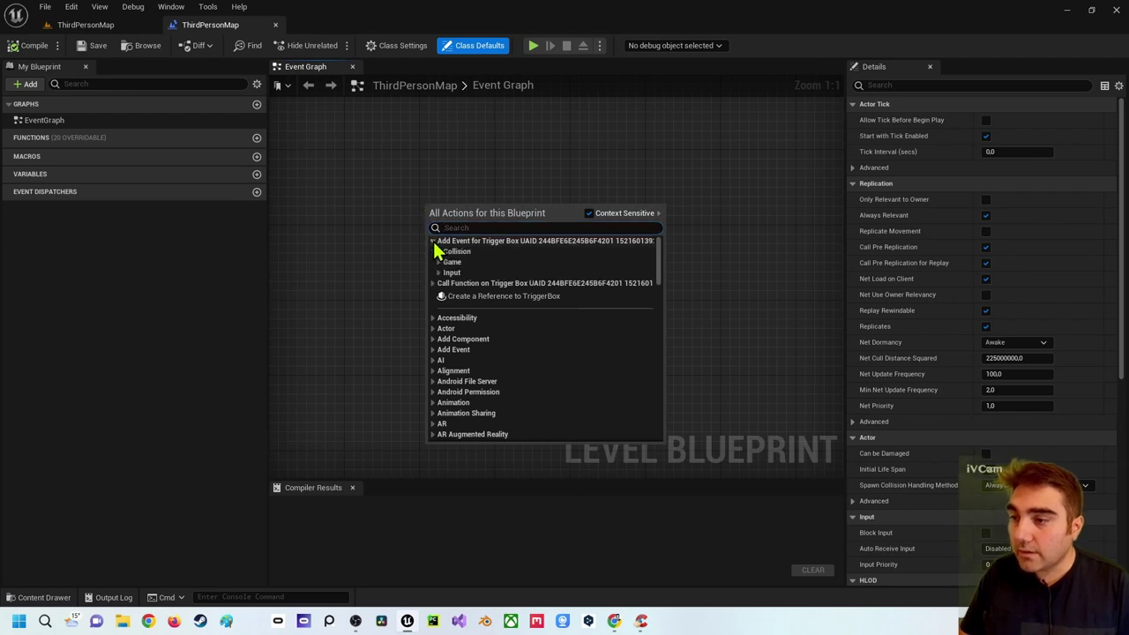
pyautogui.click(438, 252)
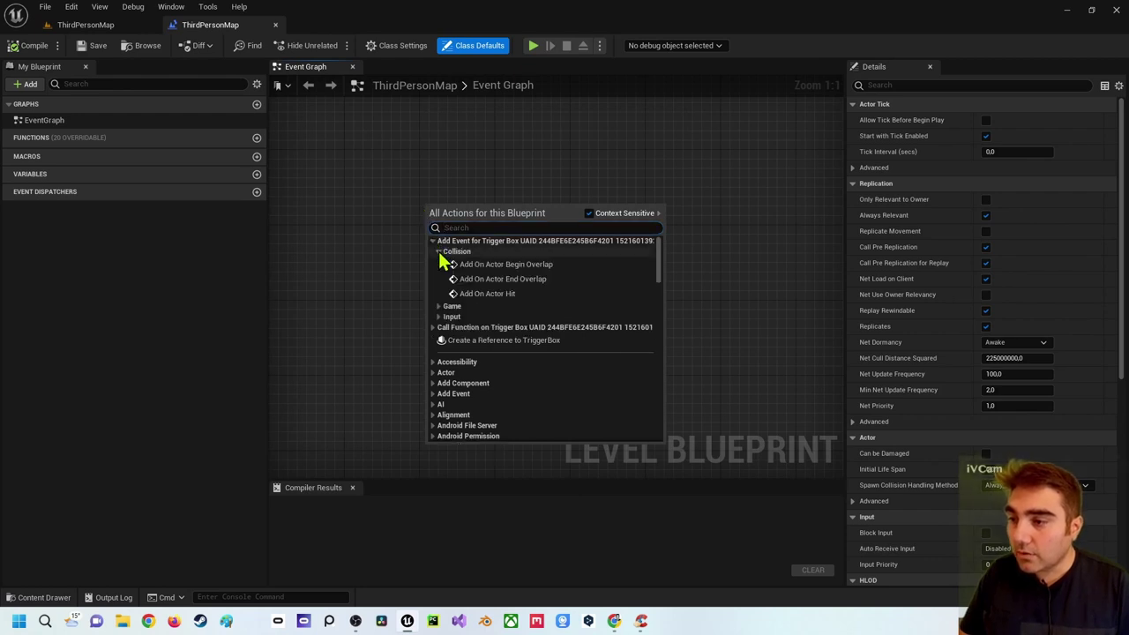
pyautogui.click(486, 265)
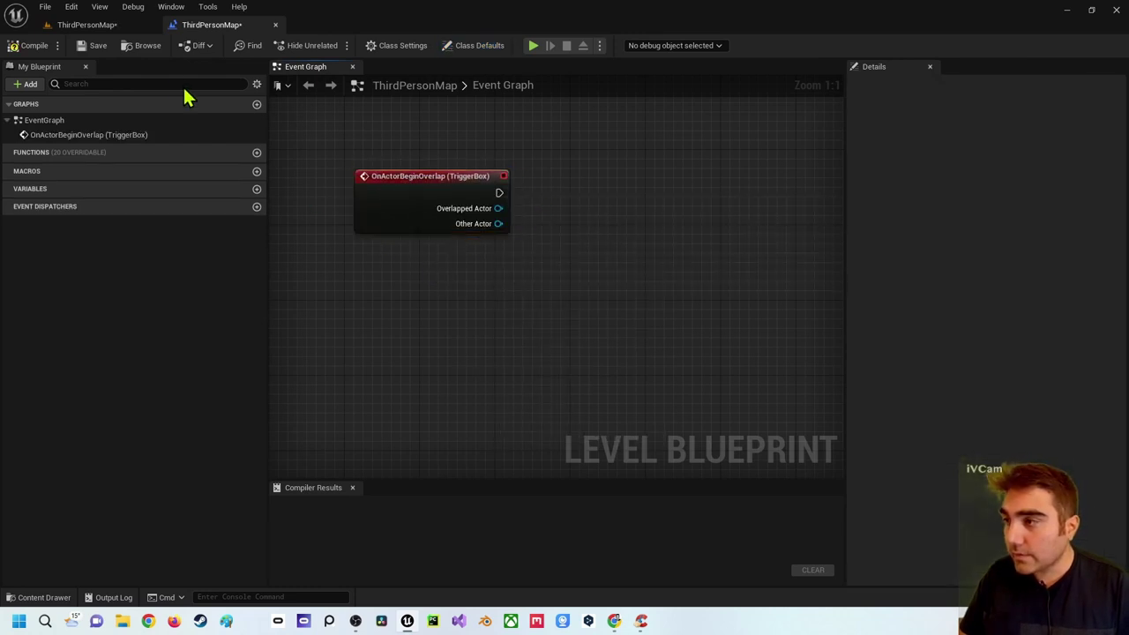
# - Select the Point Light in the level and add a PointLight reference node to the graph
pyautogui.click(110, 24)
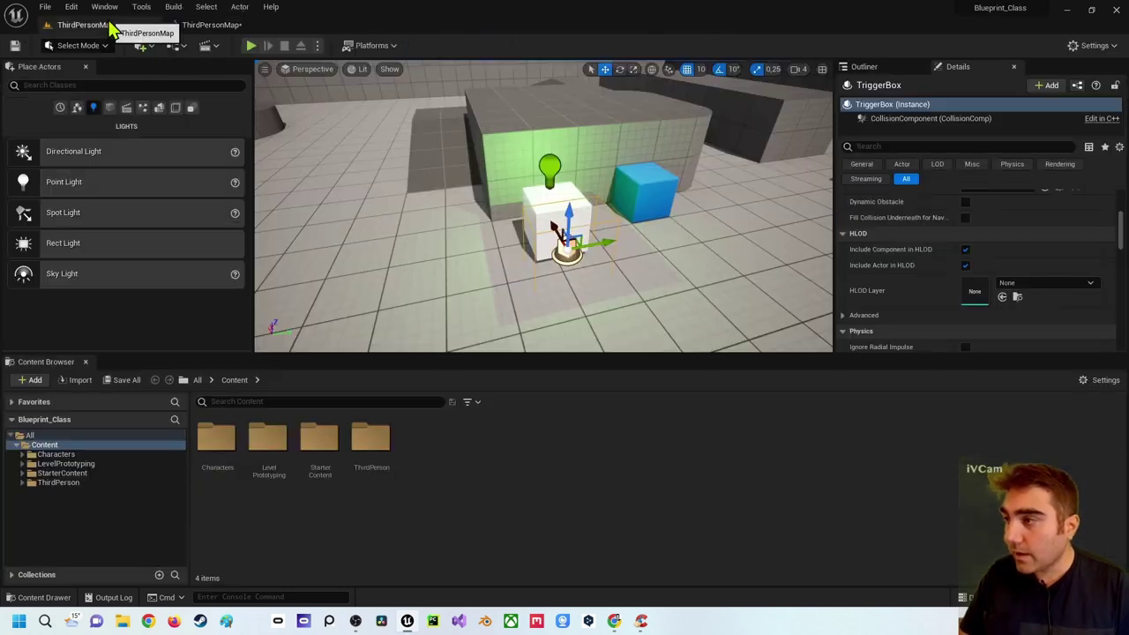
pyautogui.click(552, 167)
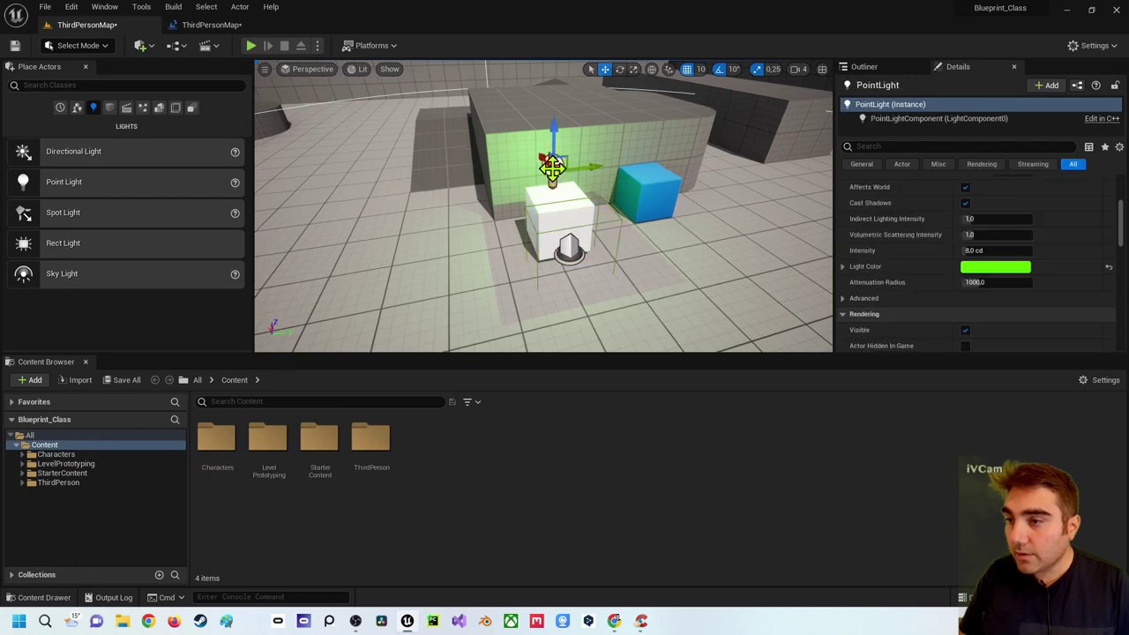
pyautogui.click(212, 26)
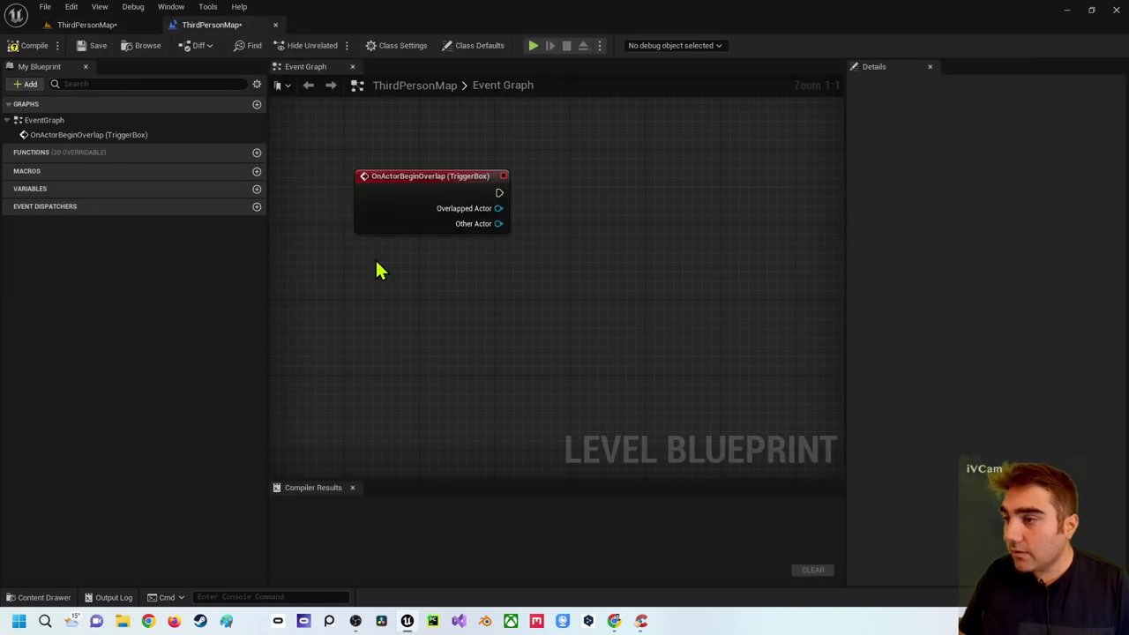
pyautogui.rightClick(381, 231)
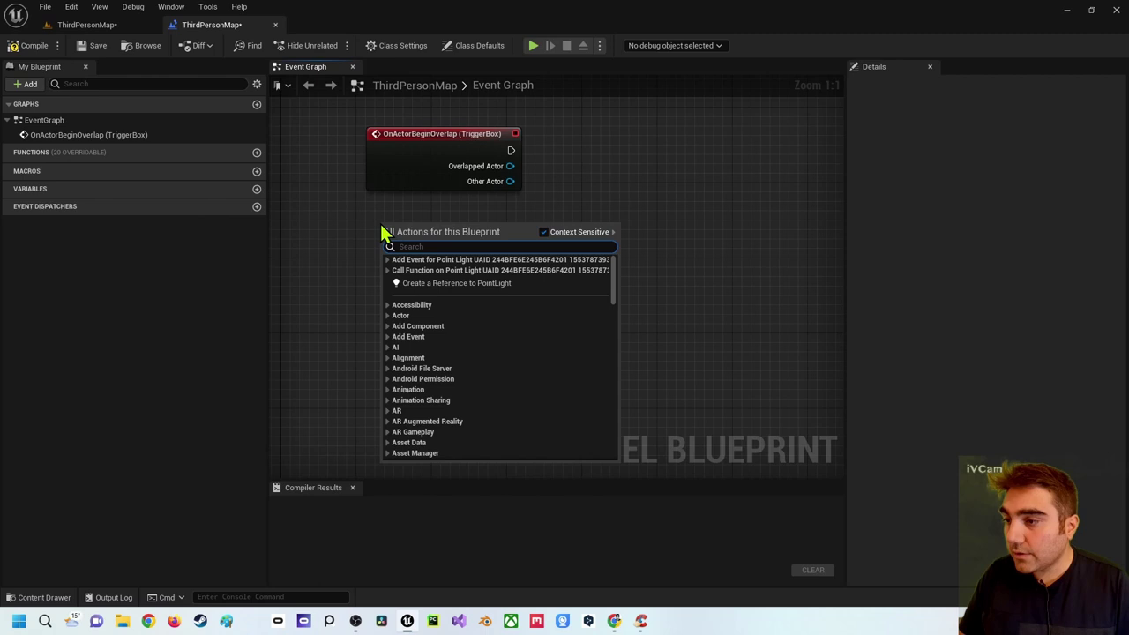
pyautogui.click(441, 283)
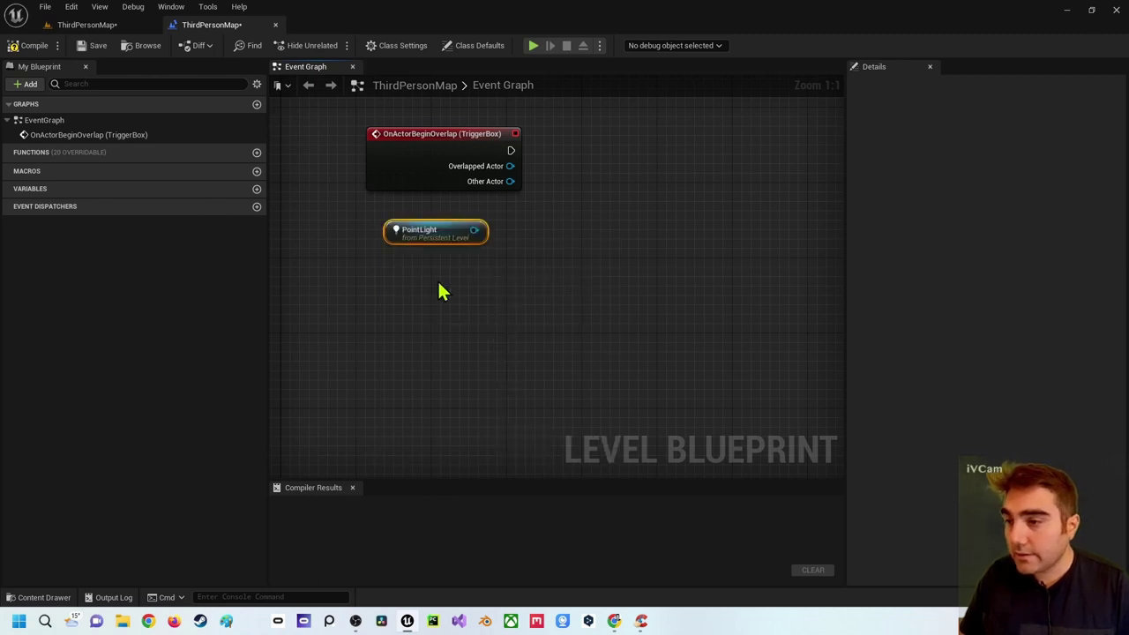
pyautogui.moveTo(435, 223); pyautogui.dragTo(466, 223)
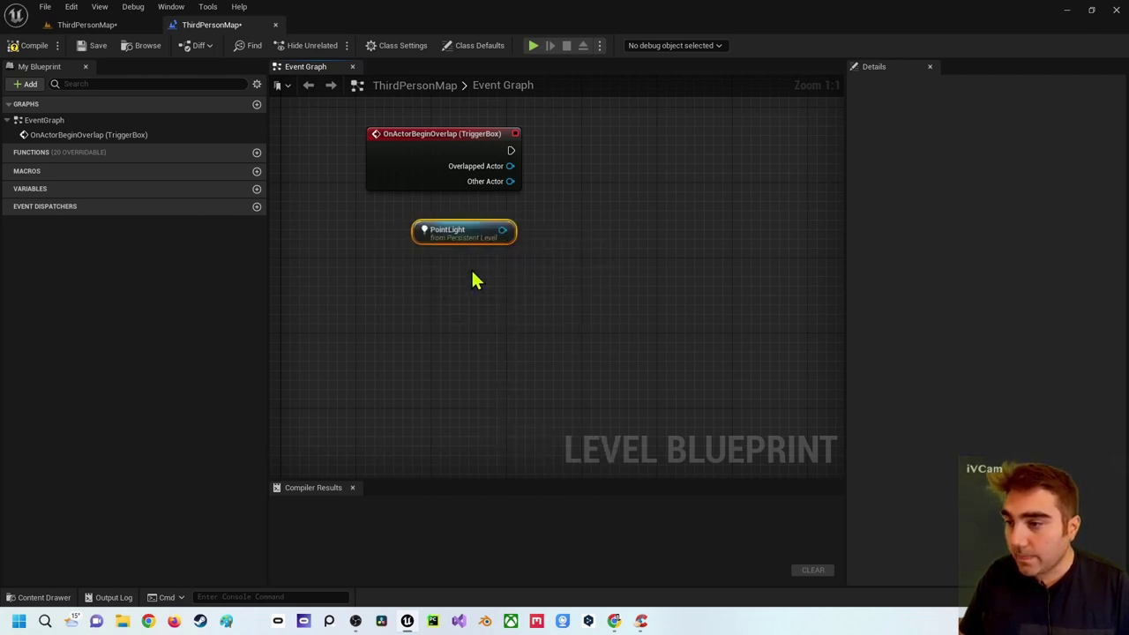
pyautogui.click(481, 269)
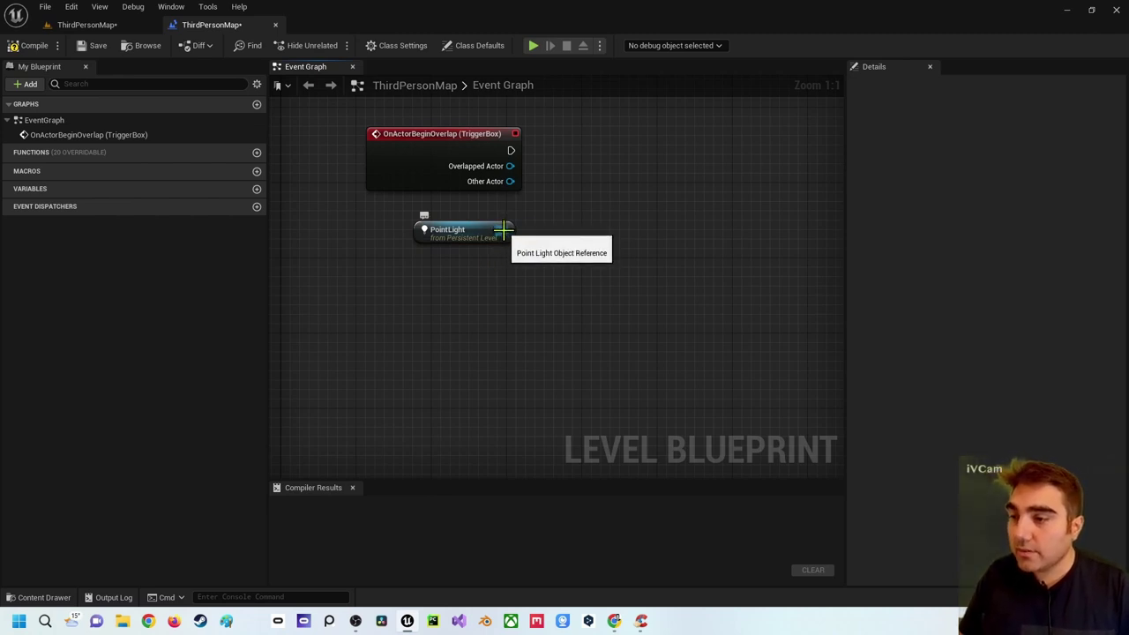
# - From the reference, add Set Visibility for the light component and wire it after OnActorBeginOverlap
pyautogui.moveTo(502, 228); pyautogui.dragTo(524, 233)
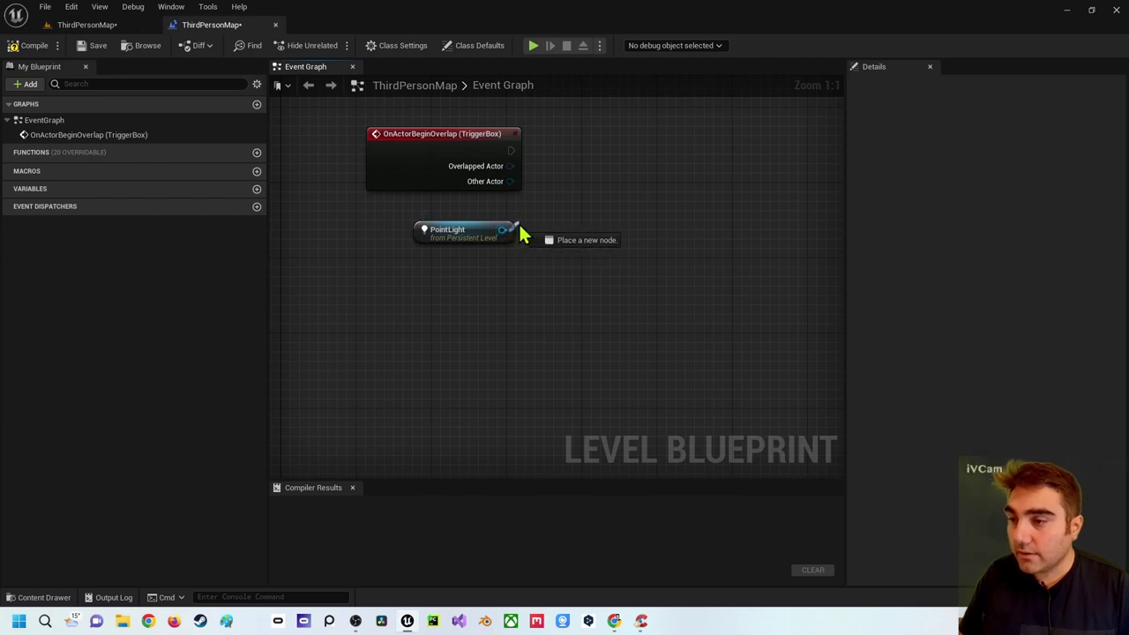
pyautogui.moveTo(525, 233); pyautogui.dragTo(594, 176)
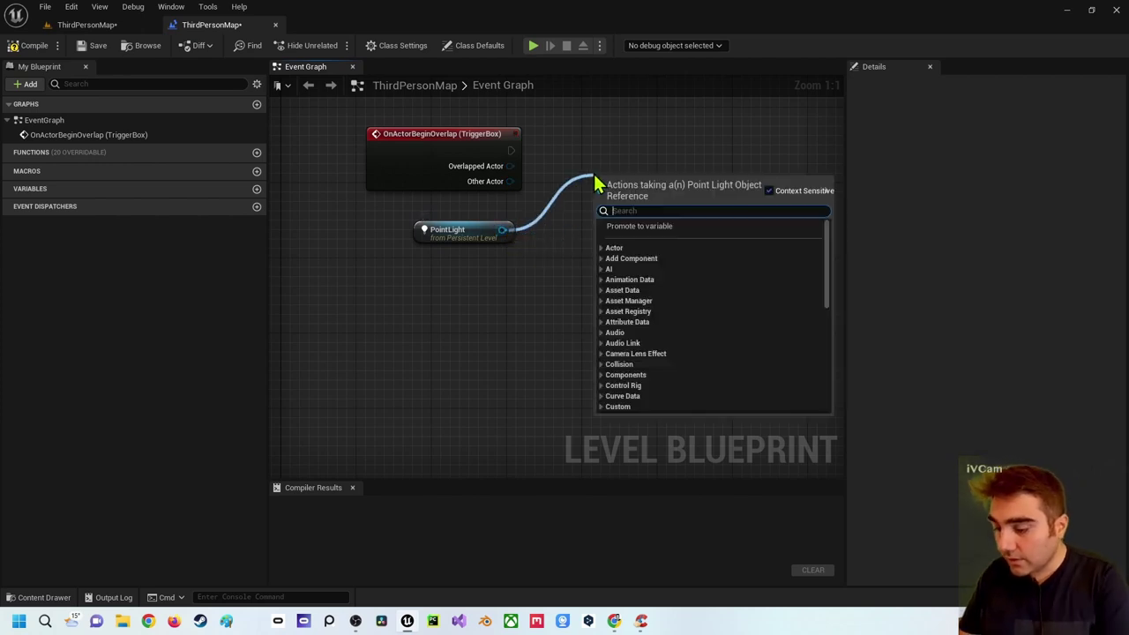
pyautogui.write('vi')
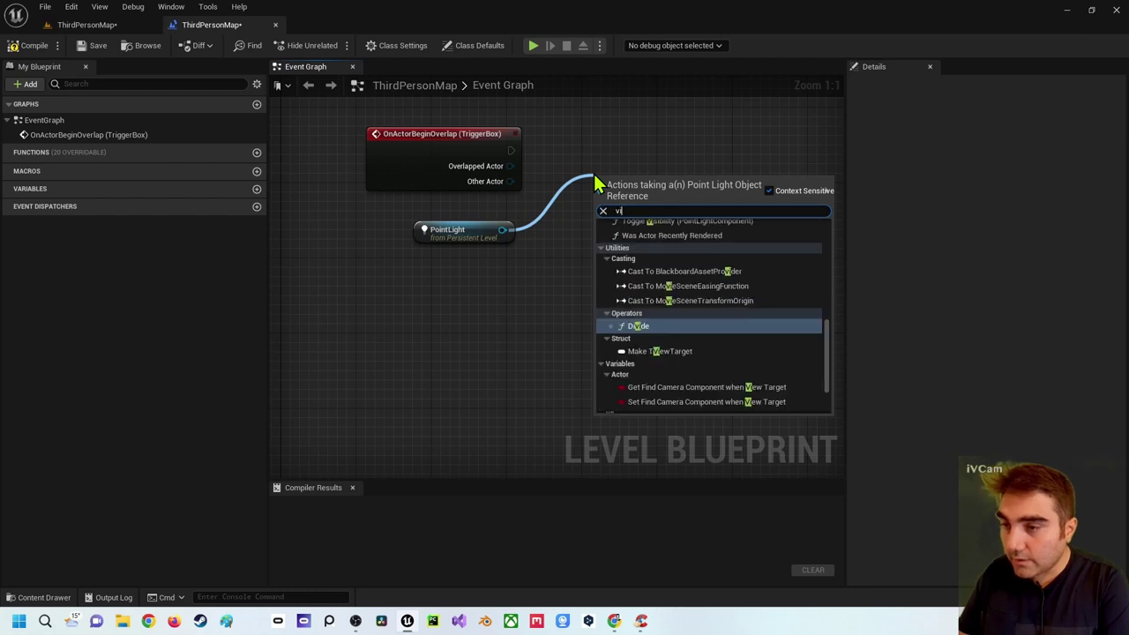
pyautogui.write('sibi')
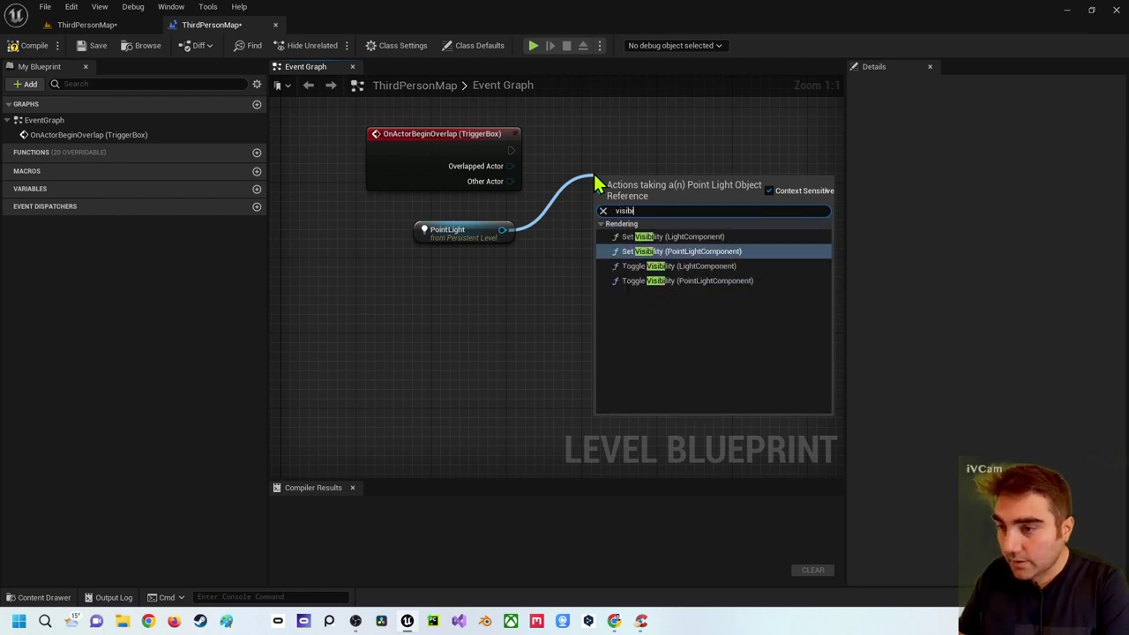
pyautogui.write('li')
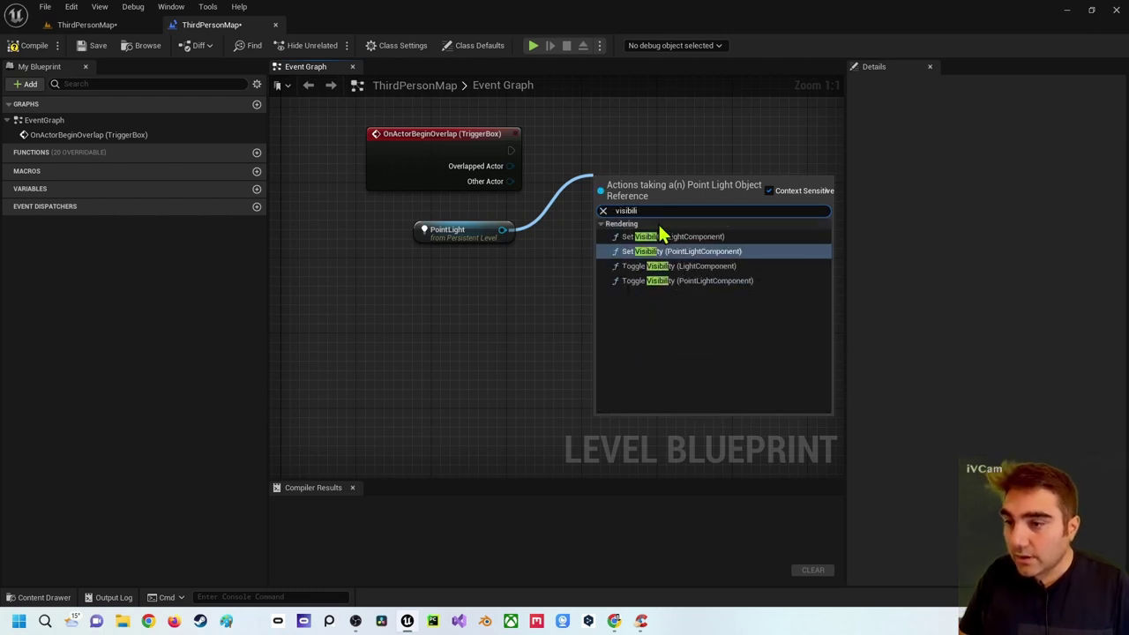
pyautogui.click(717, 241)
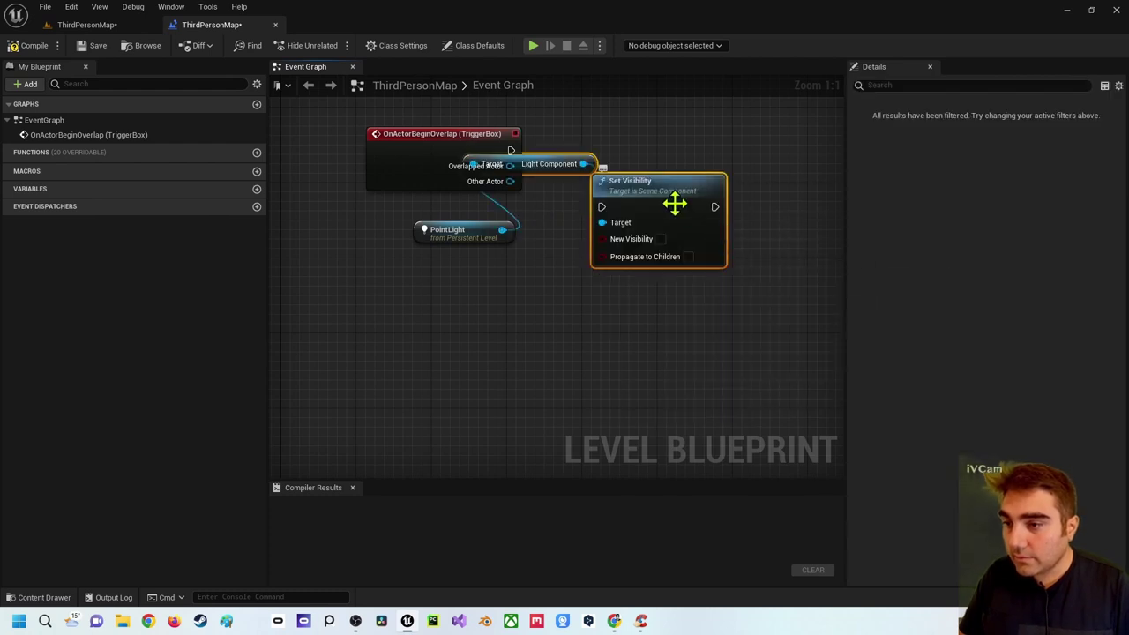
pyautogui.moveTo(676, 202)
pyautogui.mouseDown()
pyautogui.moveTo(706, 254)
pyautogui.moveTo(746, 135)
pyautogui.mouseUp()
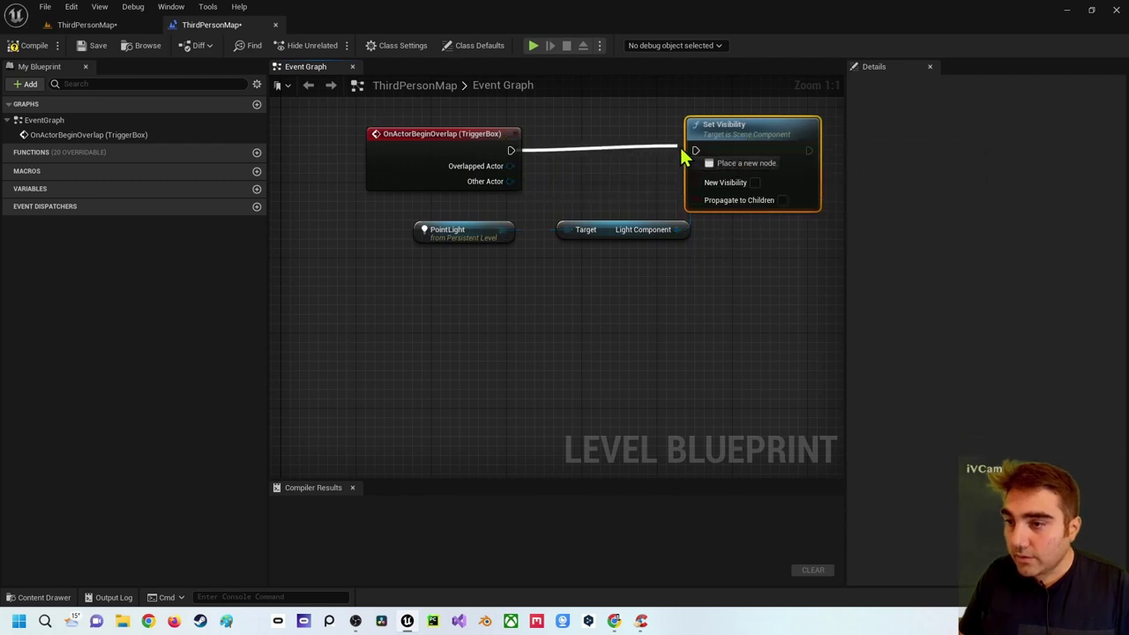
pyautogui.moveTo(510, 146); pyautogui.dragTo(696, 150)
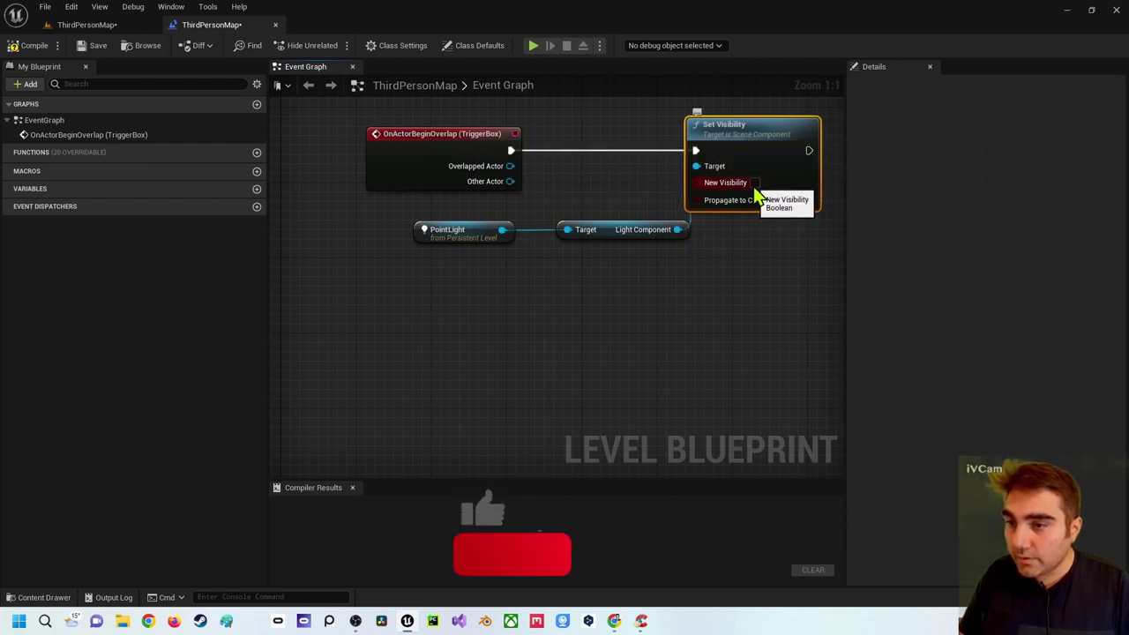
# - Compile the Level Blueprint and launch play in a New Editor Window (PIE)
pyautogui.click(33, 46)
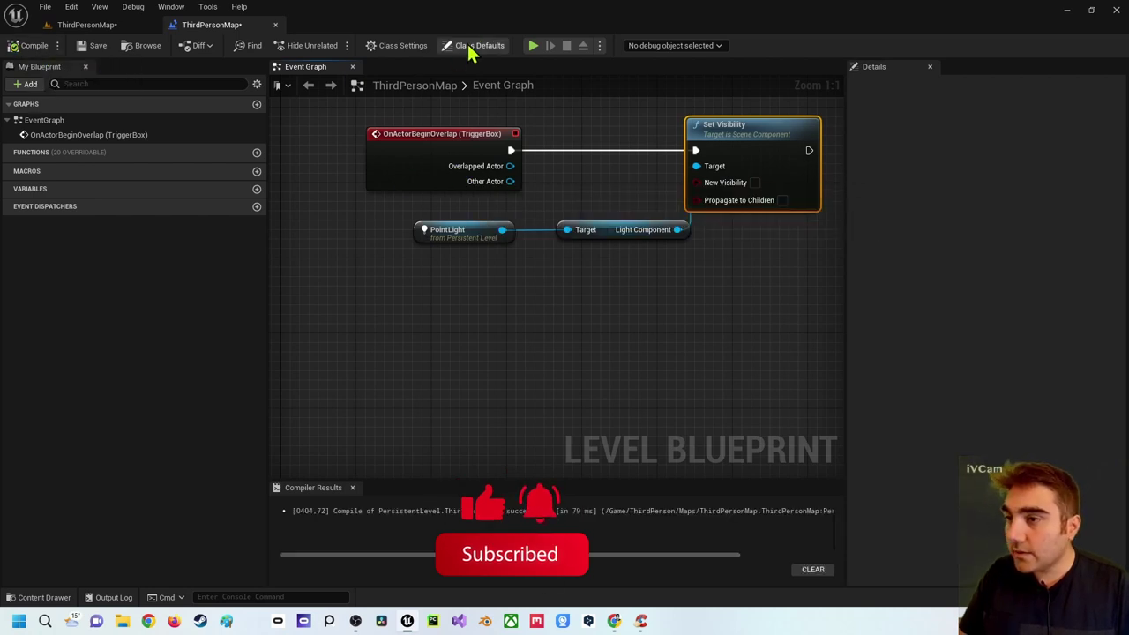
pyautogui.click(599, 46)
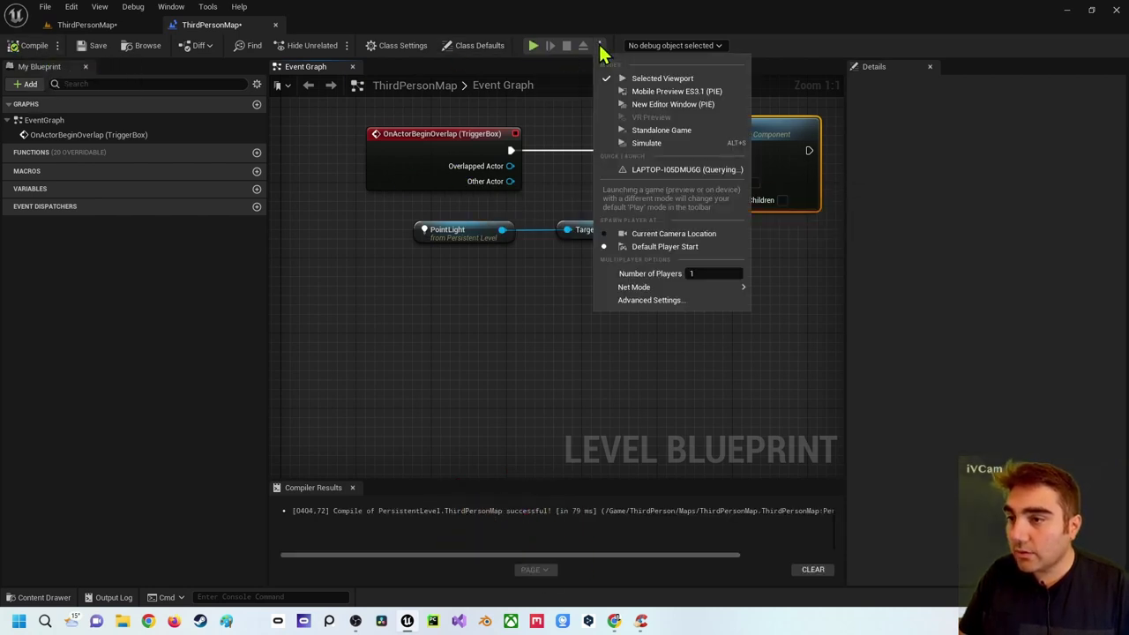
pyautogui.click(649, 106)
# - Walk the character into the white cube so the green light turns off, then stop playing
pyautogui.click(575, 262)
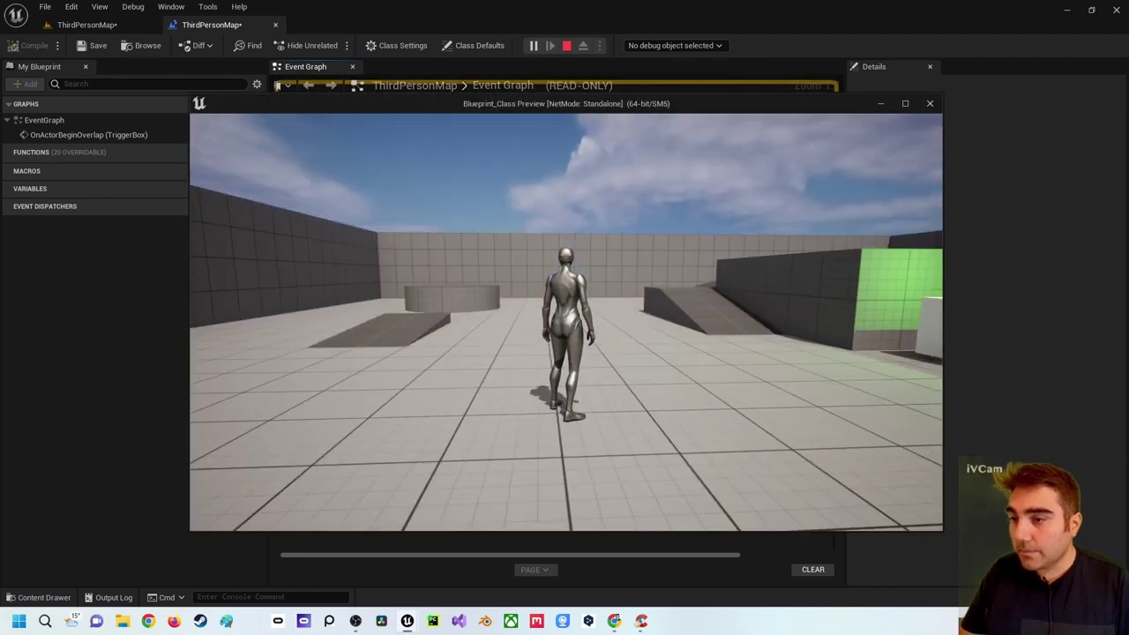
pyautogui.press('a')
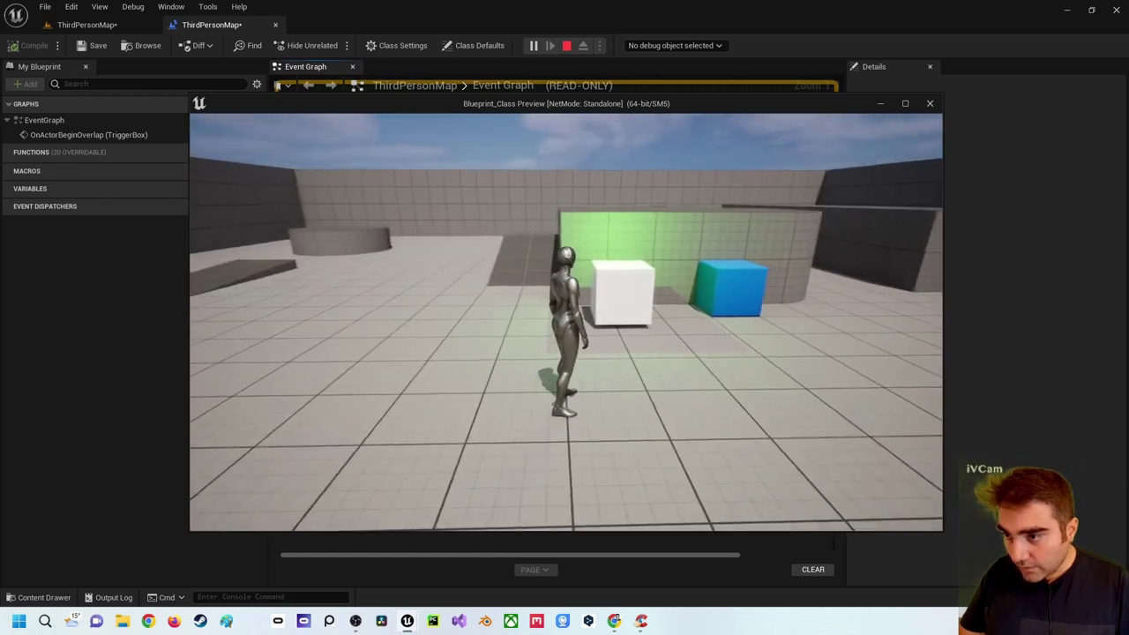
pyautogui.press('a')
pyautogui.press('s')
pyautogui.press('w')
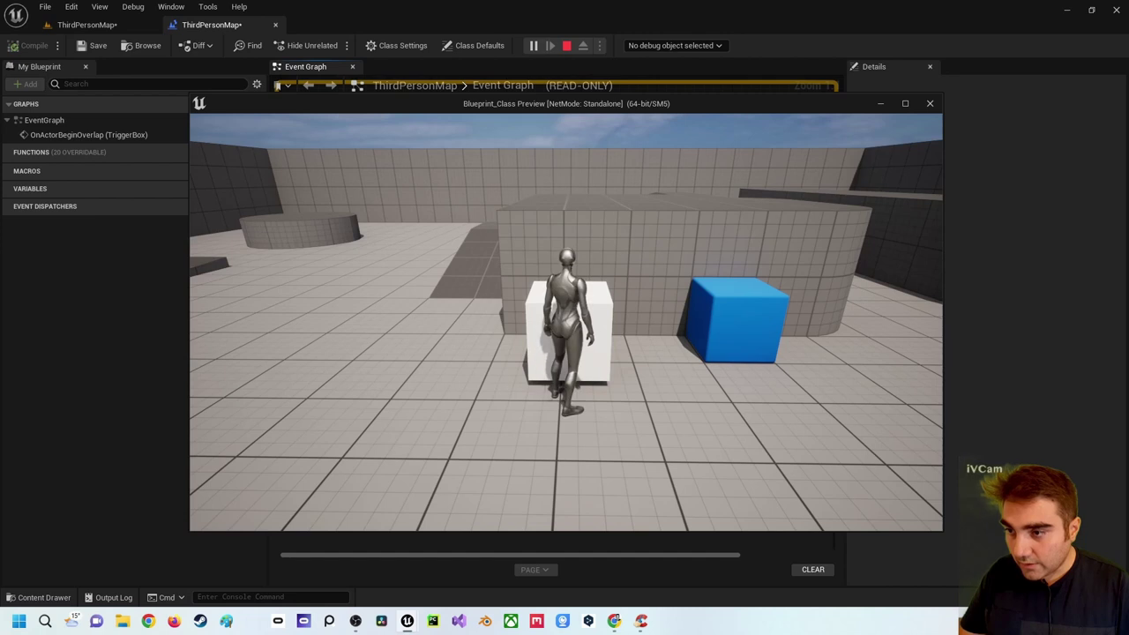
pyautogui.press('Escape')
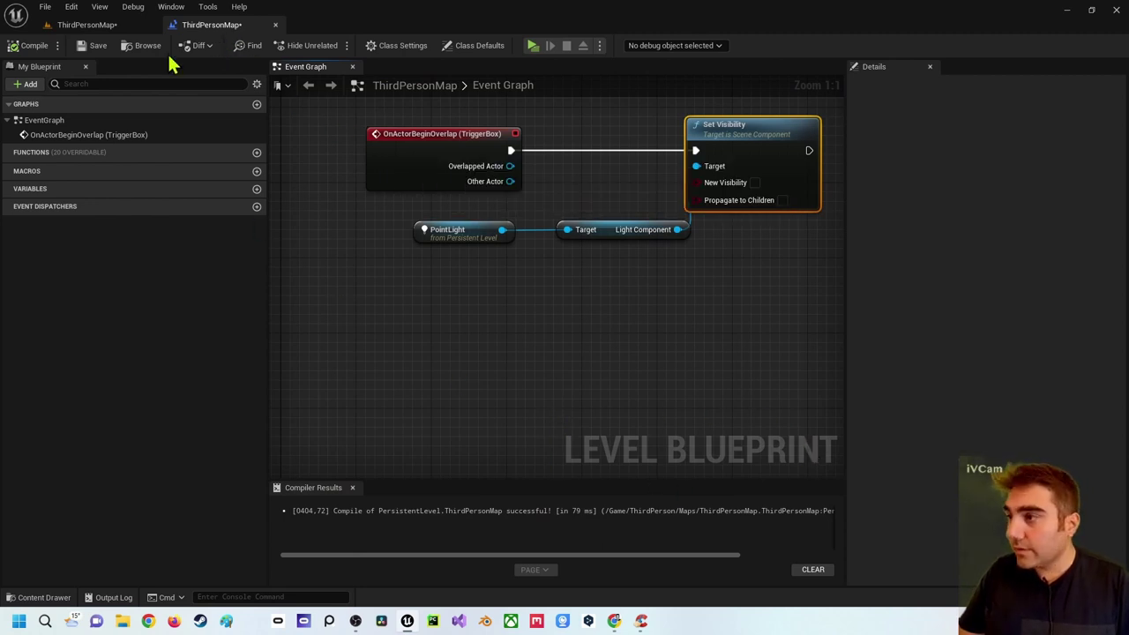
# - Create an Actor-based Blueprint Class in the Content folder named BP_Licht
pyautogui.click(92, 25)
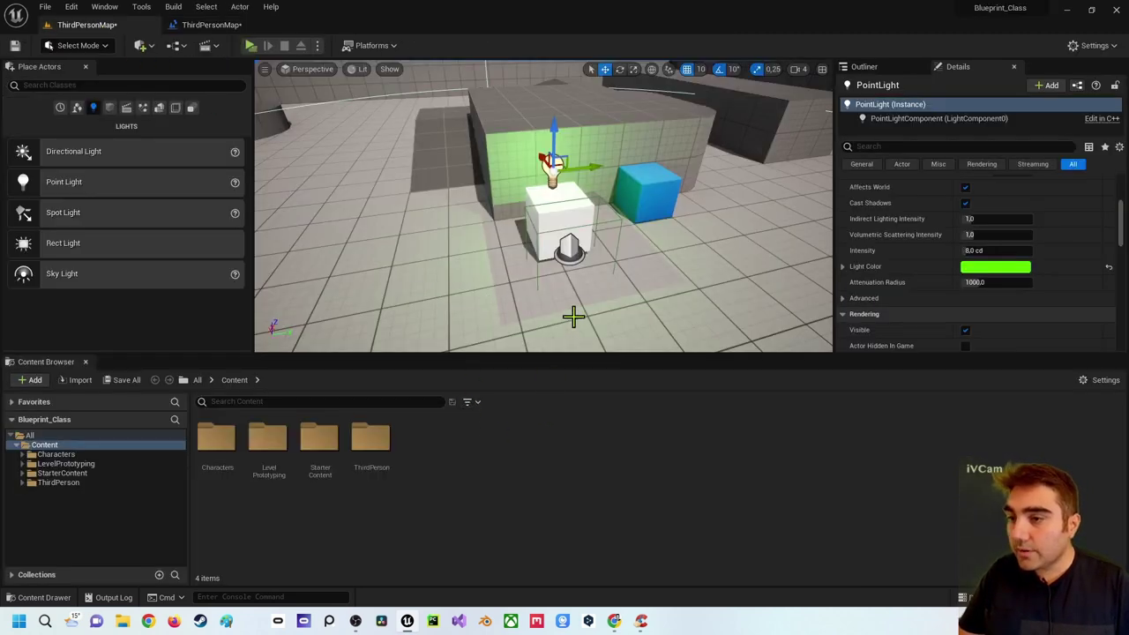
pyautogui.moveTo(501, 212)
pyautogui.mouseDown()
pyautogui.moveTo(476, 265)
pyautogui.moveTo(486, 233)
pyautogui.mouseUp()
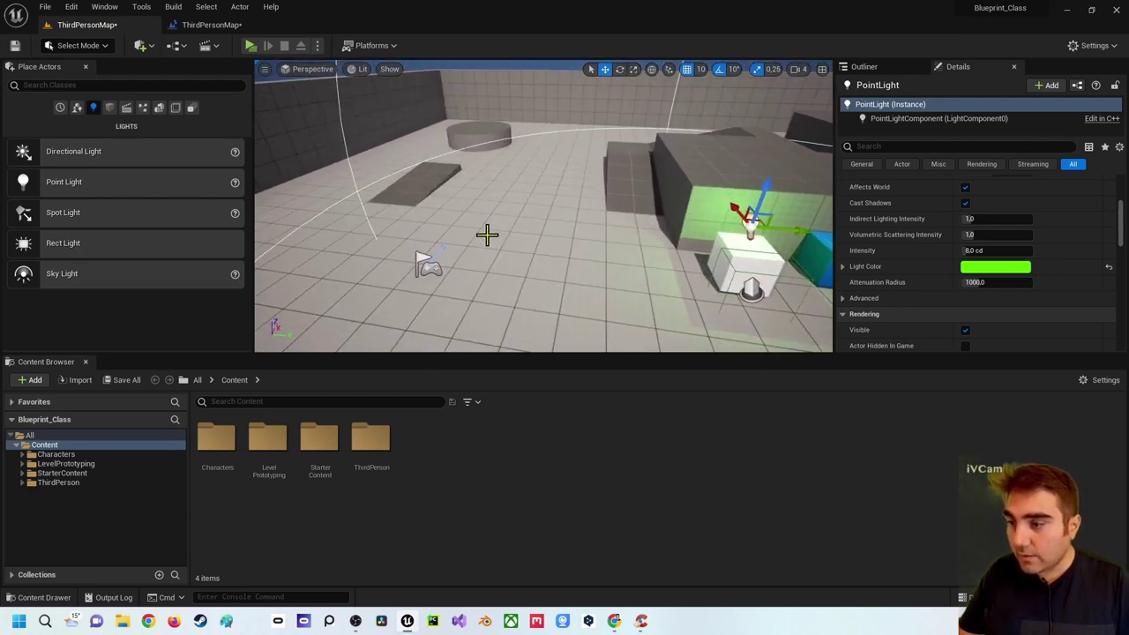
pyautogui.rightClick(447, 474)
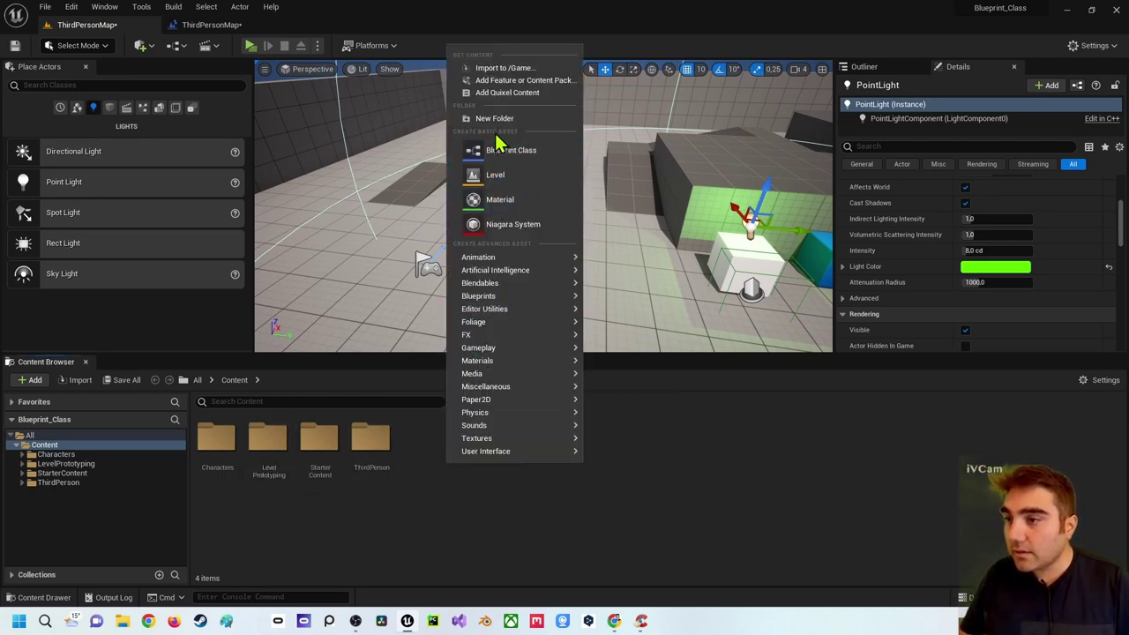
pyautogui.click(507, 157)
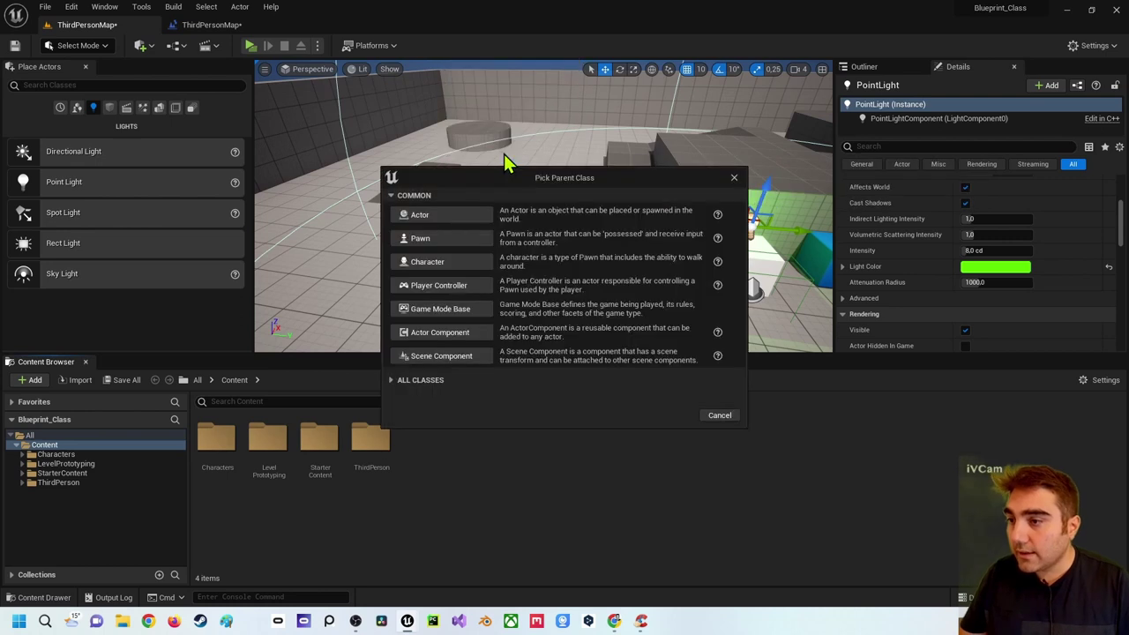
pyautogui.click(454, 218)
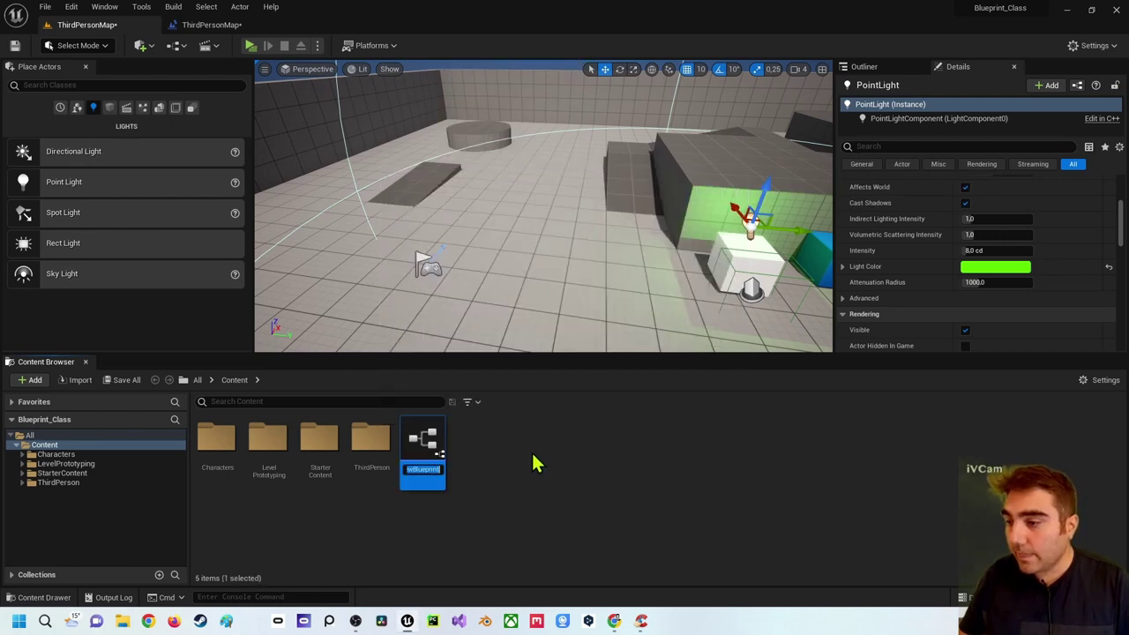
pyautogui.write('BP_Licht')
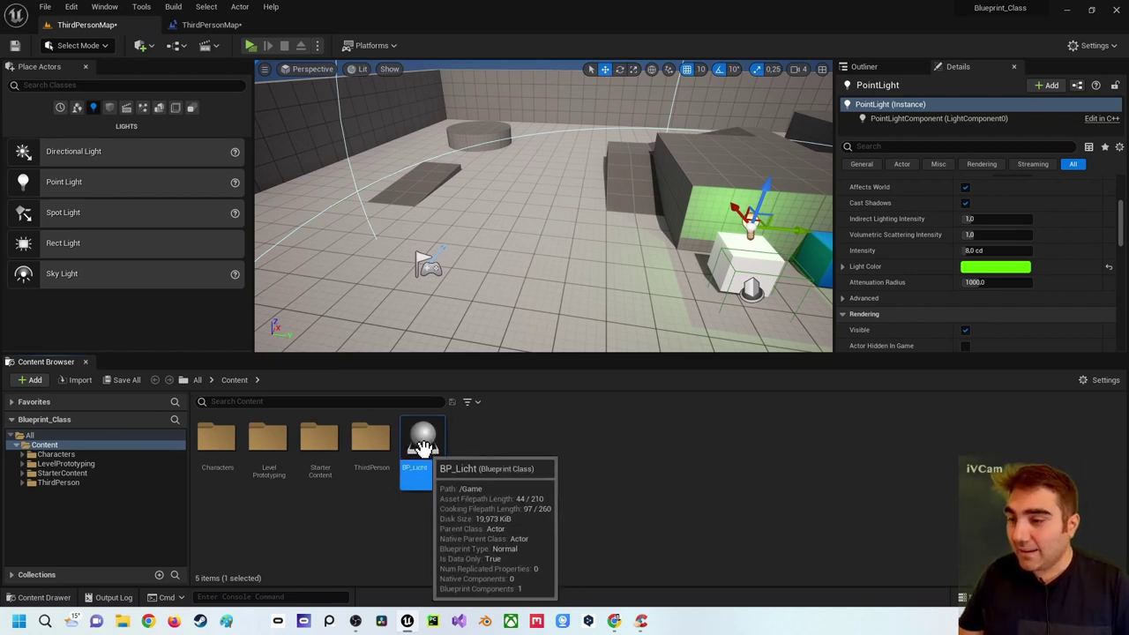
# - Open BP_Licht and view its Event Graph and Viewport tabs
pyautogui.doubleClick(423, 447)
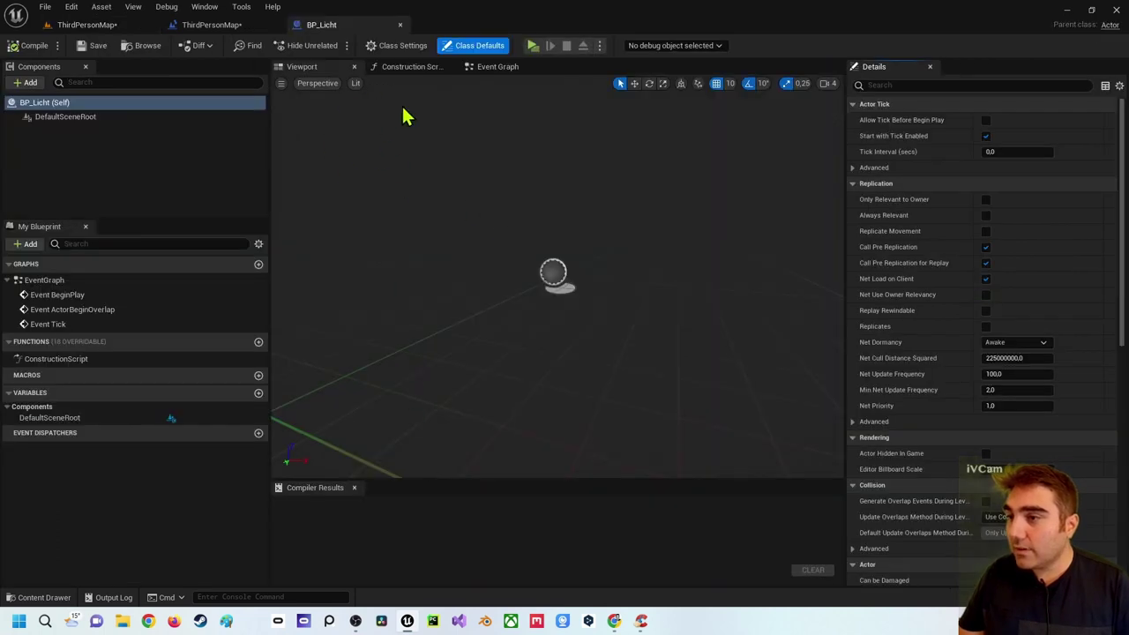
pyautogui.click(487, 73)
pyautogui.click(307, 67)
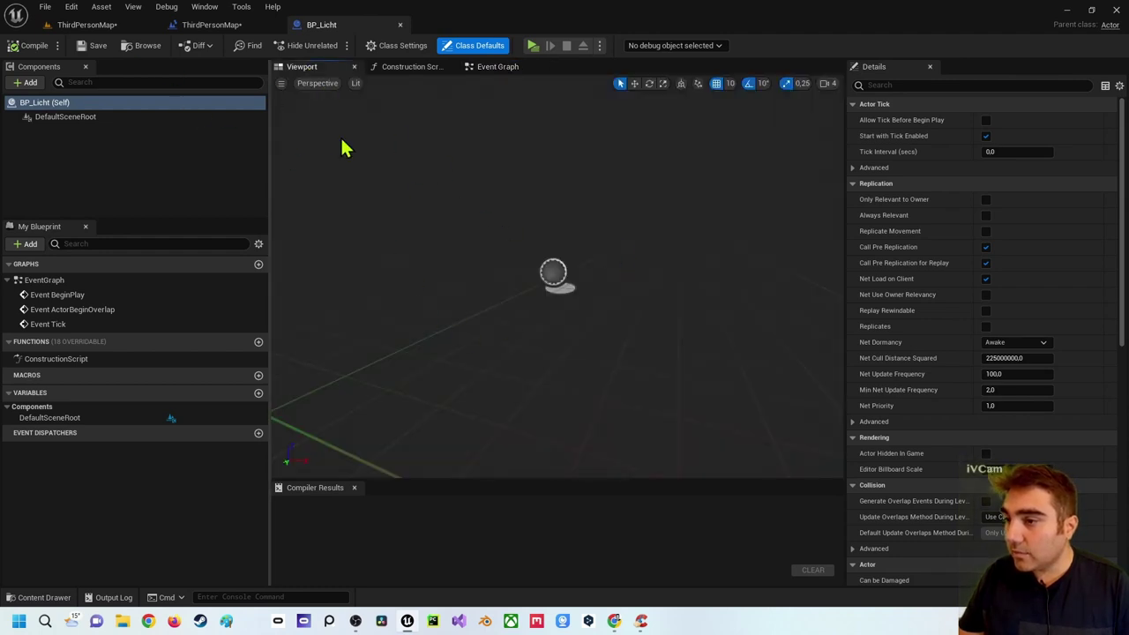
# - Review the level's cube, trigger box and point light, then bring up BP_Licht's Add component list
pyautogui.click(106, 24)
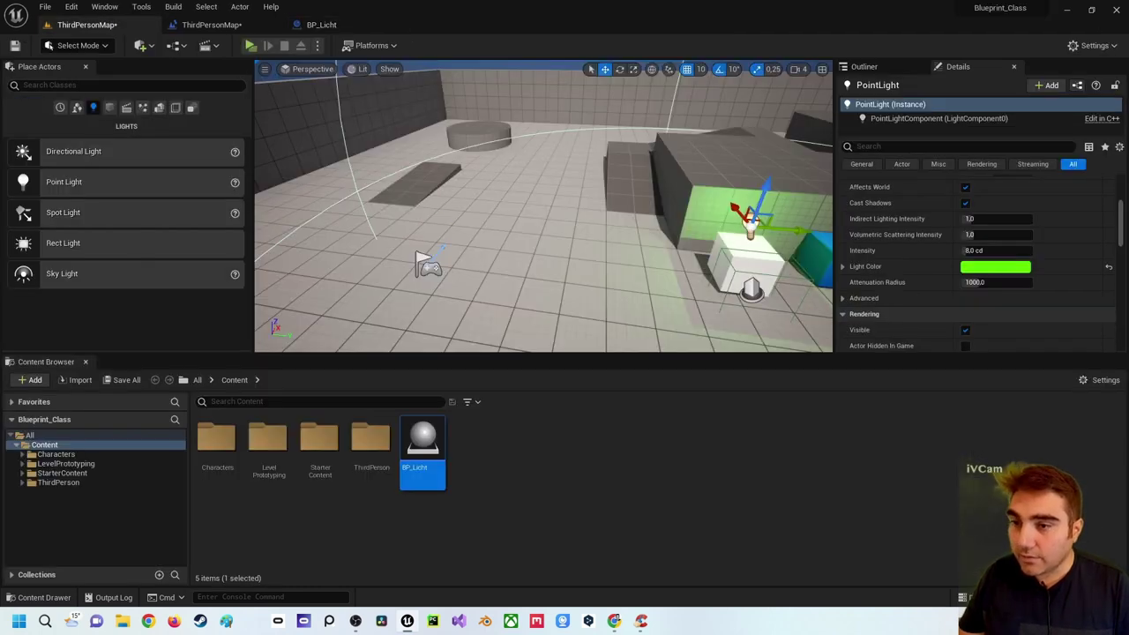
pyautogui.click(741, 278)
pyautogui.click(757, 292)
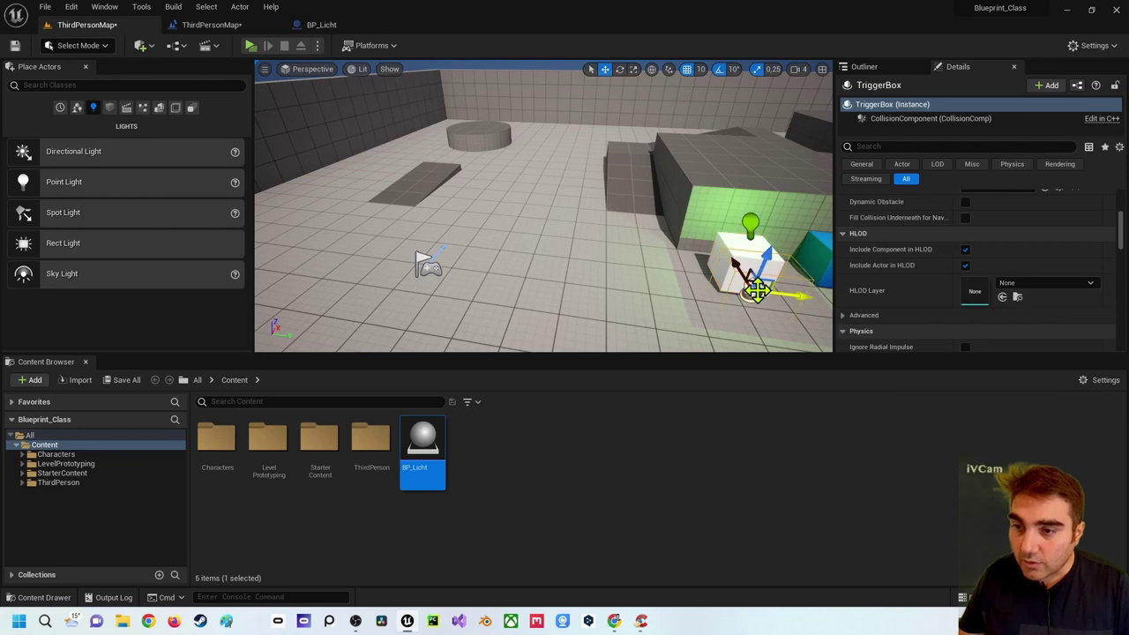
pyautogui.click(725, 240)
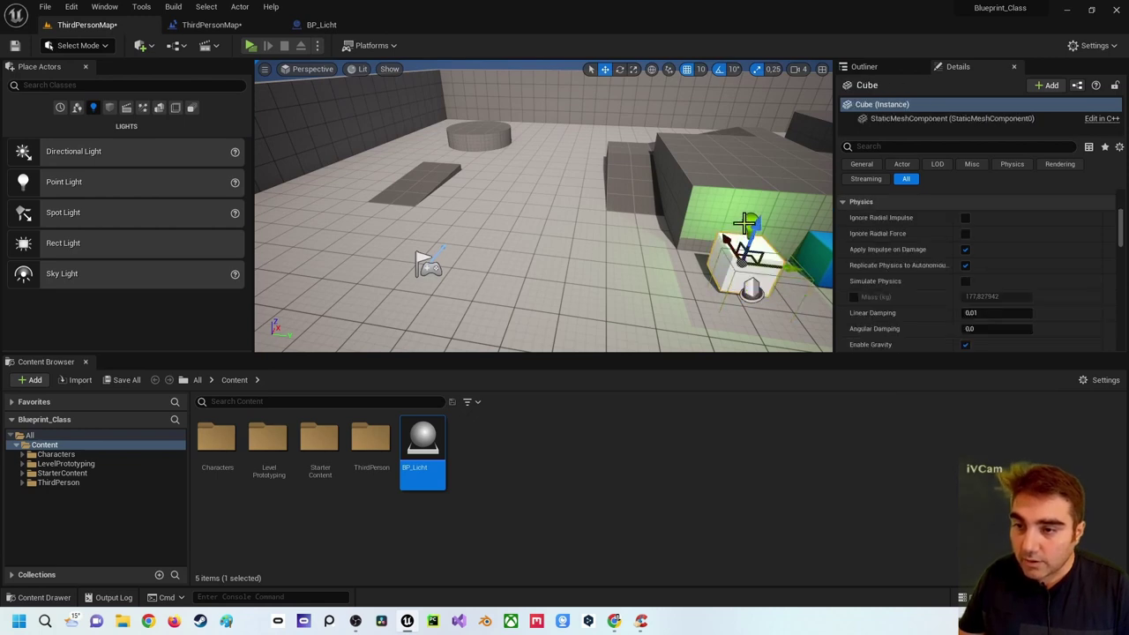
pyautogui.click(749, 218)
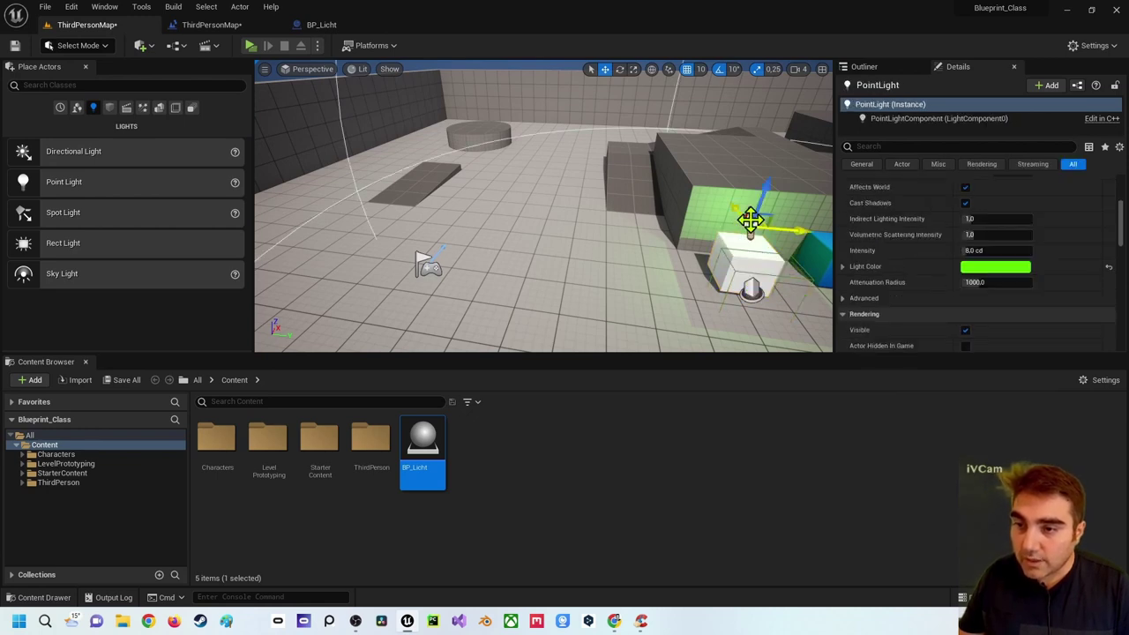
pyautogui.click(327, 31)
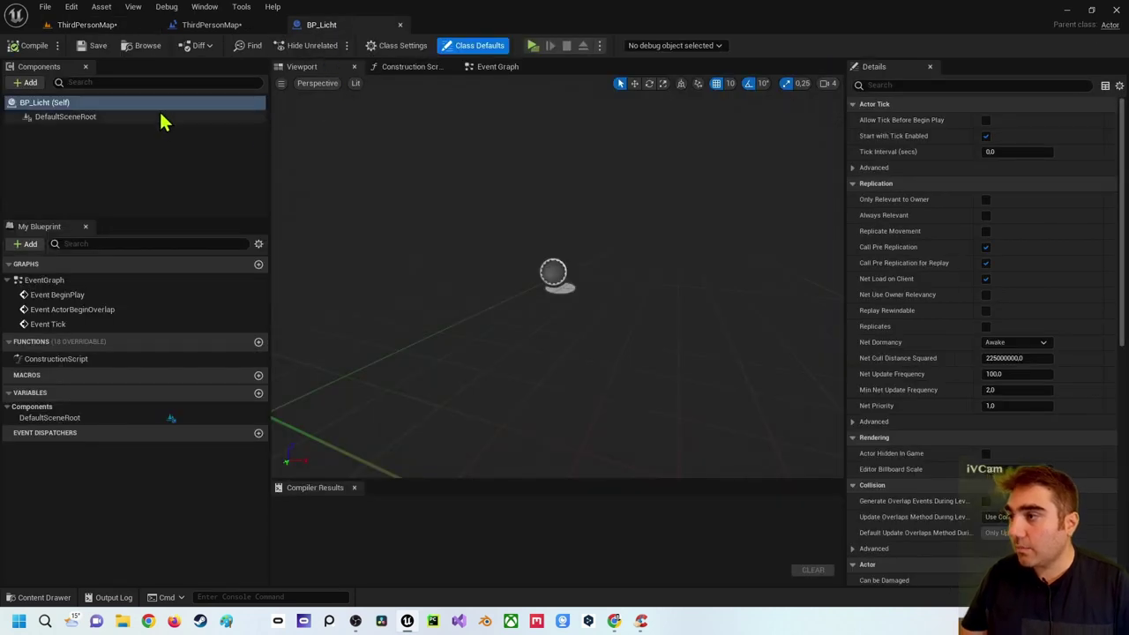
pyautogui.click(21, 83)
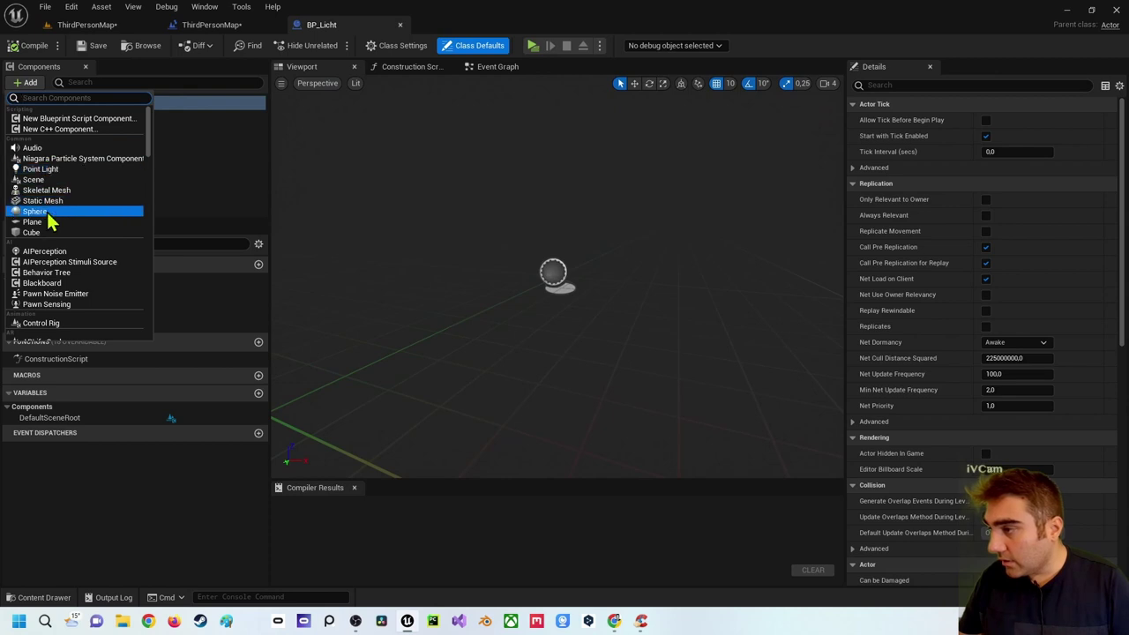
# - Add a Cube component under DefaultSceneRoot and raise it to Location Z 50
pyautogui.click(22, 232)
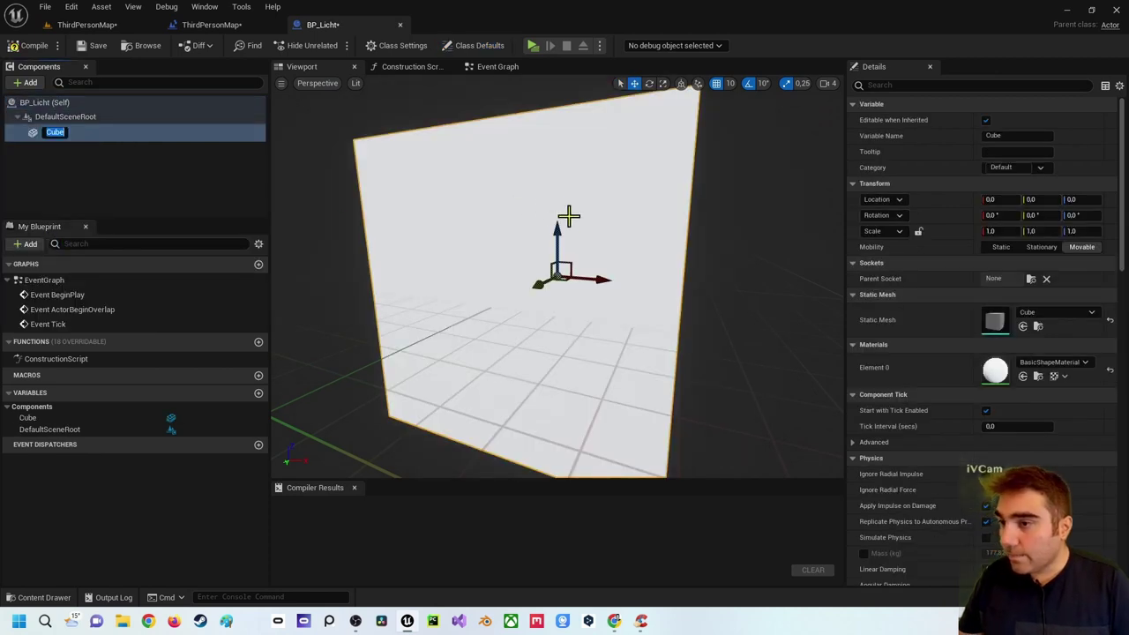
pyautogui.click(561, 217)
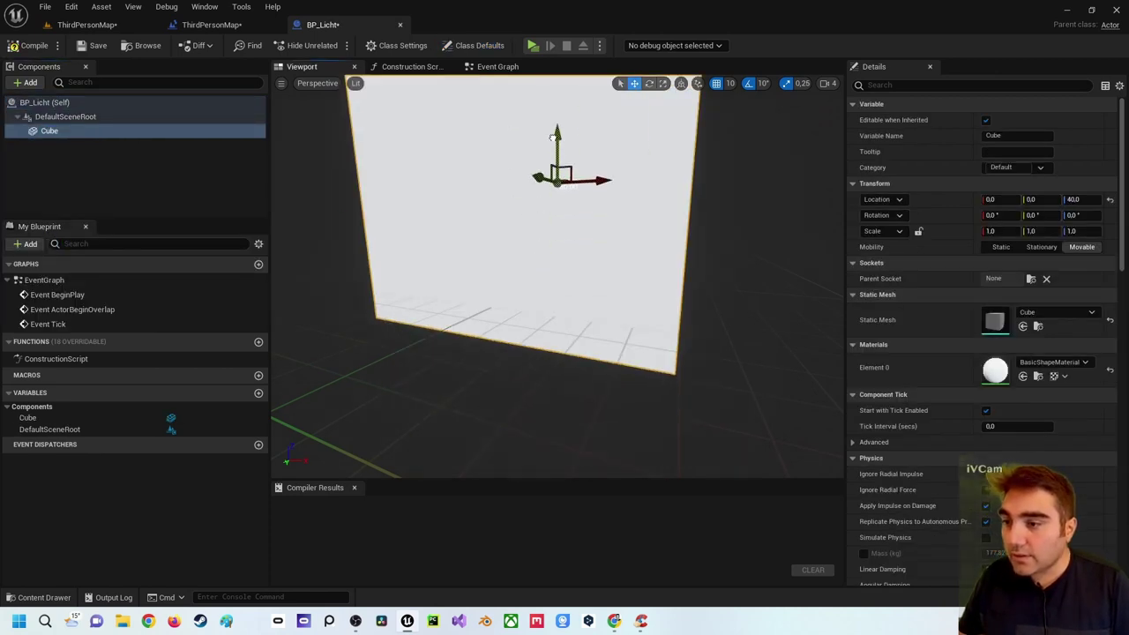
pyautogui.moveTo(556, 241); pyautogui.dragTo(559, 138)
pyautogui.scroll(5, 555, 265)
pyautogui.scroll(-5, 529, 326)
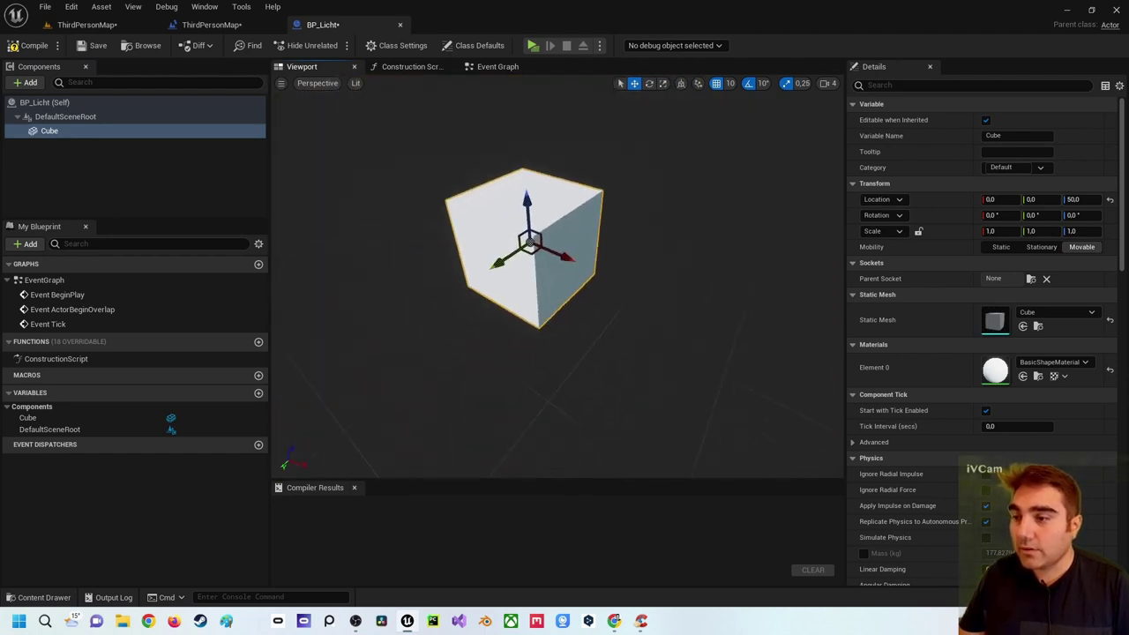
pyautogui.scroll(2, 529, 326)
pyautogui.scroll(-2, 529, 326)
pyautogui.scroll(-1, 530, 331)
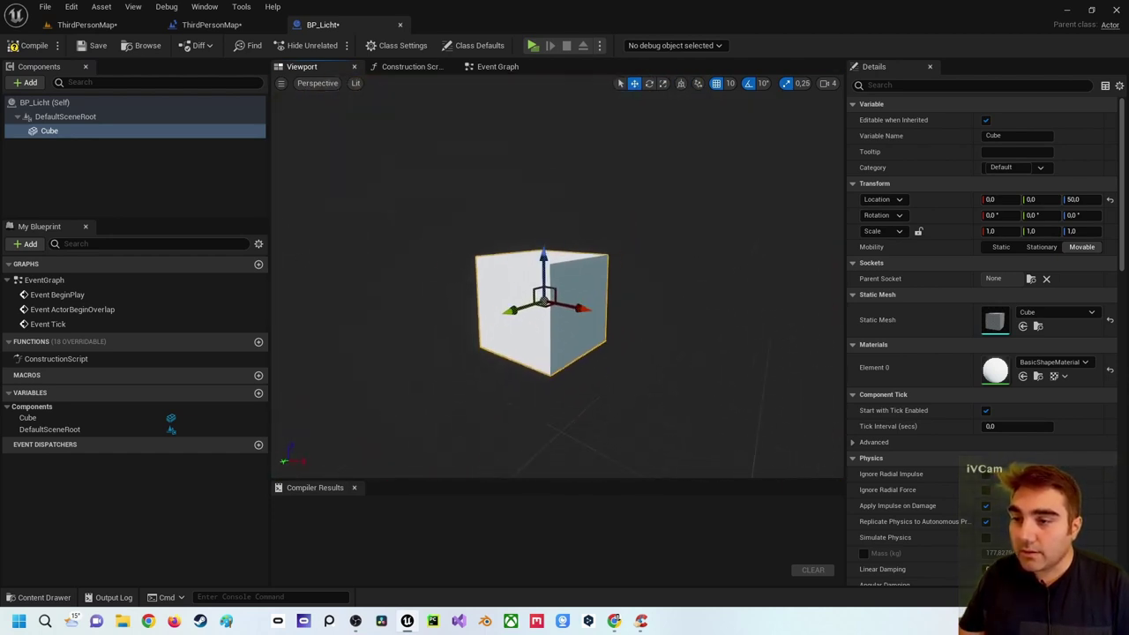
pyautogui.scroll(2, 529, 331)
pyautogui.scroll(1, 529, 331)
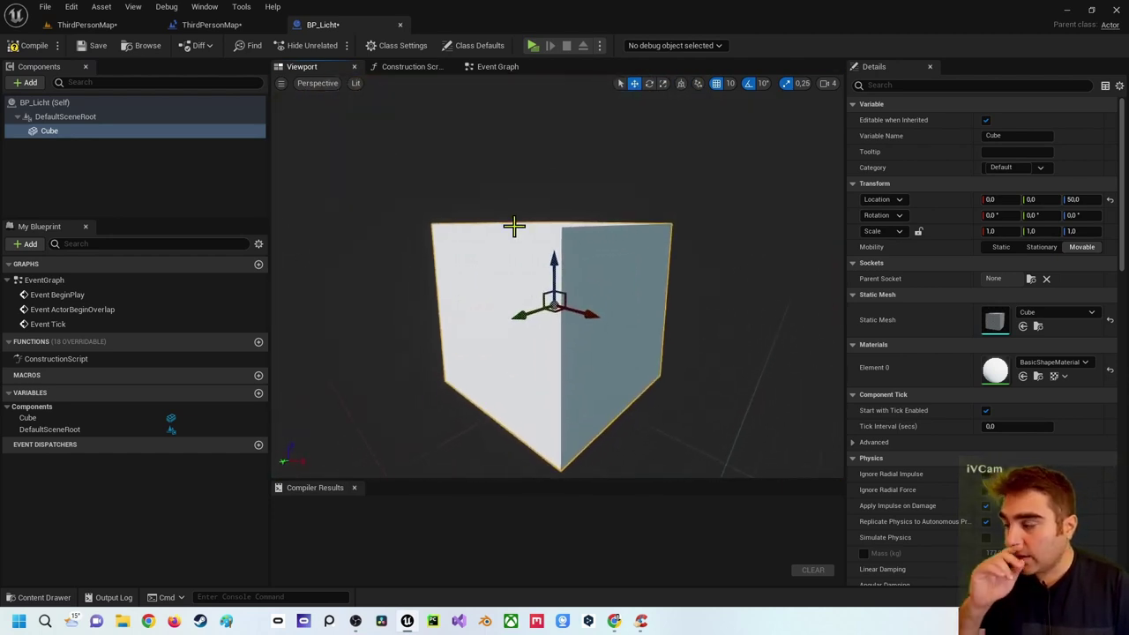
pyautogui.click(66, 135)
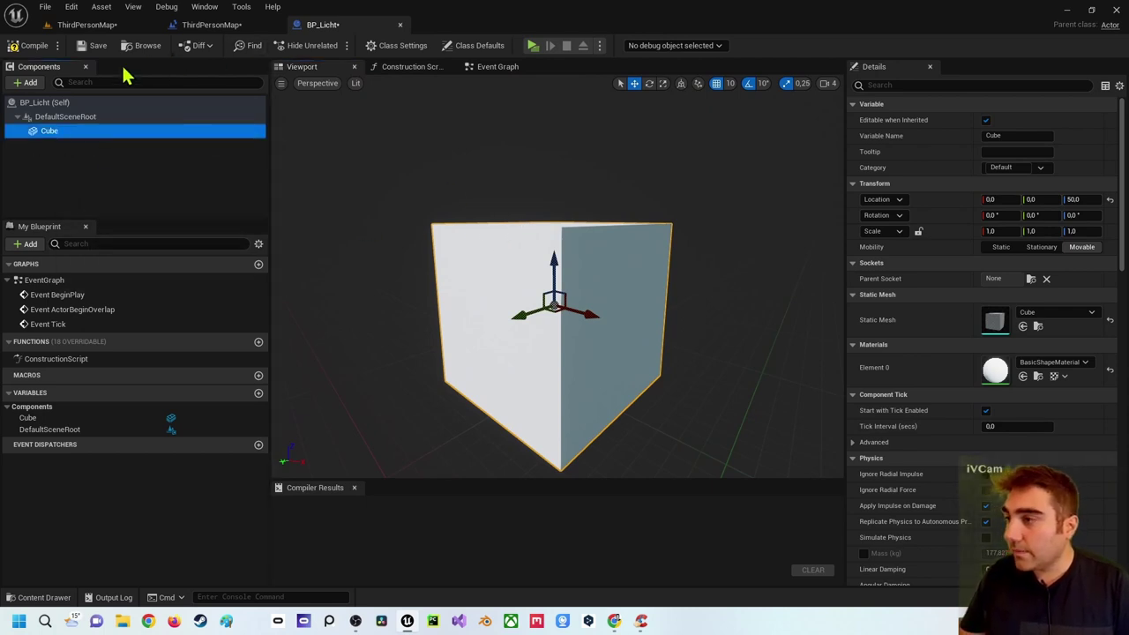
# - Add a Box Collision component under the Cube in BP_Licht
pyautogui.click(38, 83)
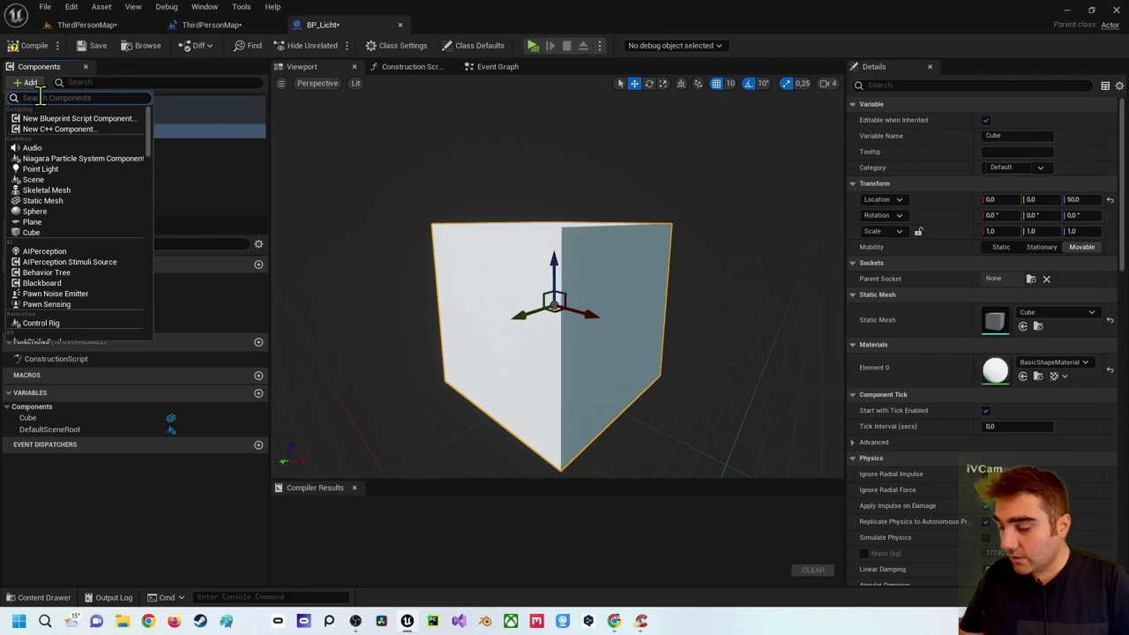
pyautogui.write('tr')
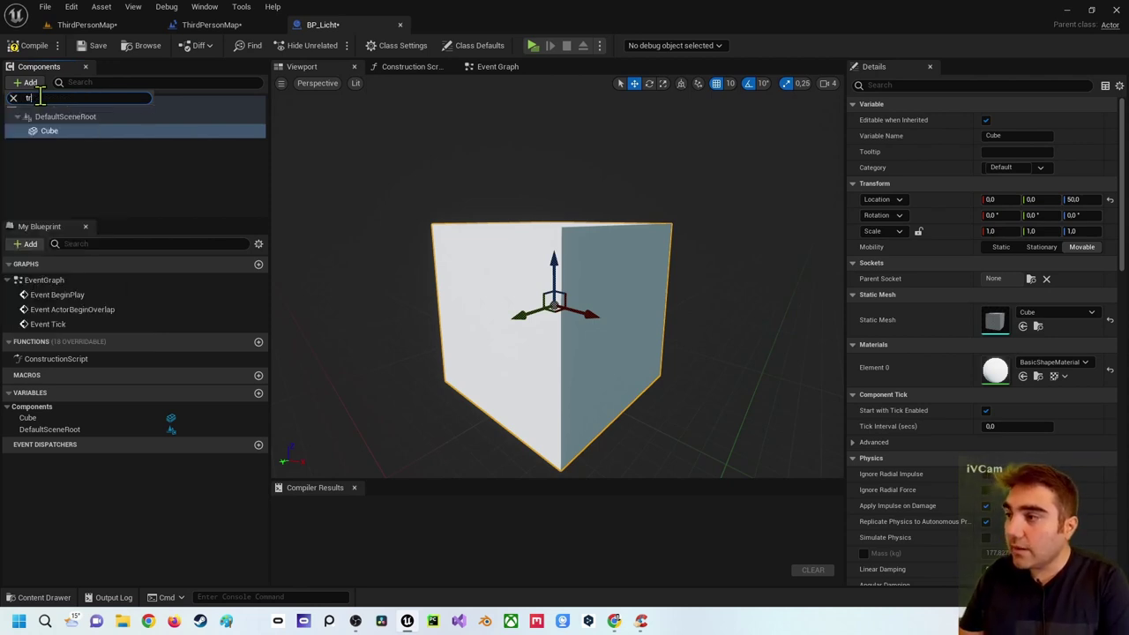
pyautogui.press('BackSpace')
pyautogui.press('BackSpace')
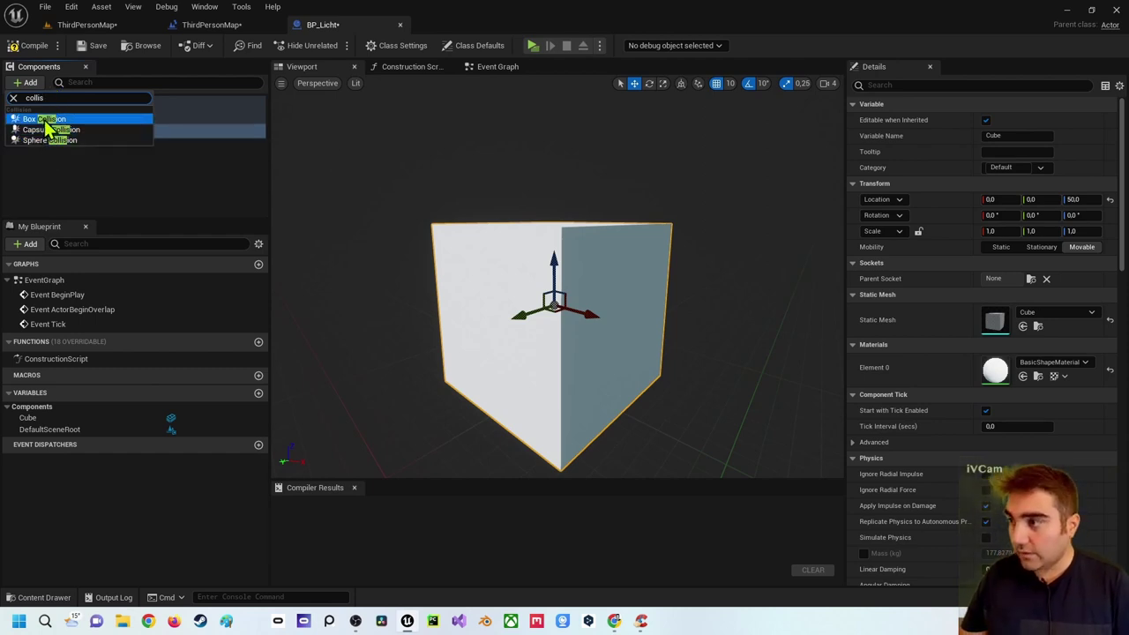
pyautogui.click(46, 119)
pyautogui.press('Return')
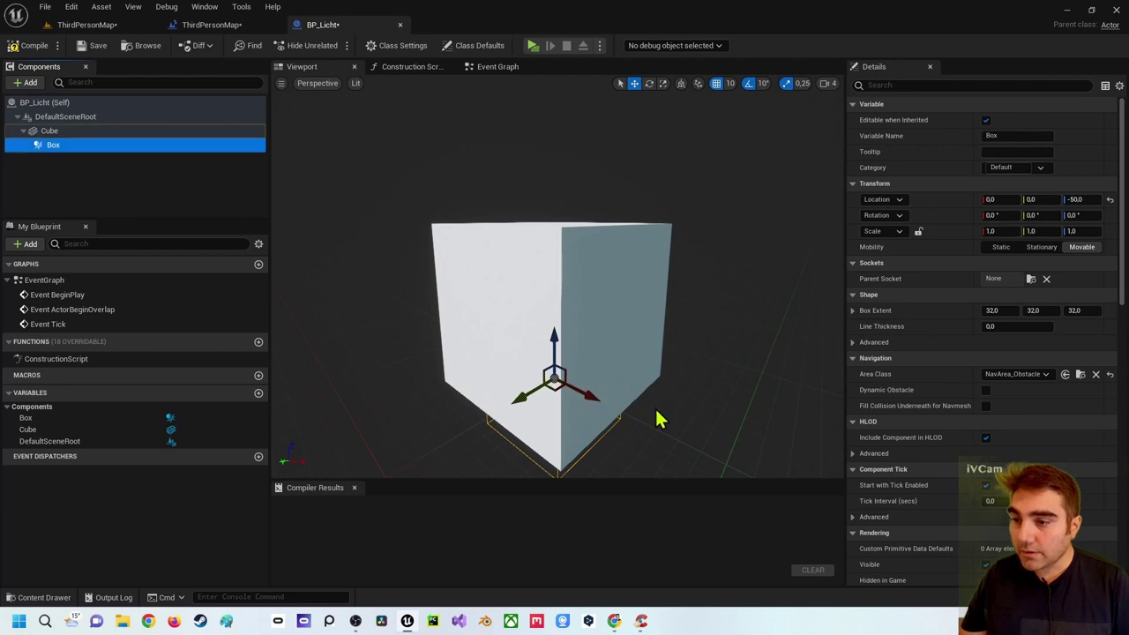
# - Move the box 70 along X and scale it to 2, 2, 1.75
pyautogui.moveTo(586, 399)
pyautogui.mouseDown()
pyautogui.moveTo(724, 430)
pyautogui.moveTo(668, 328)
pyautogui.moveTo(577, 319)
pyautogui.mouseUp()
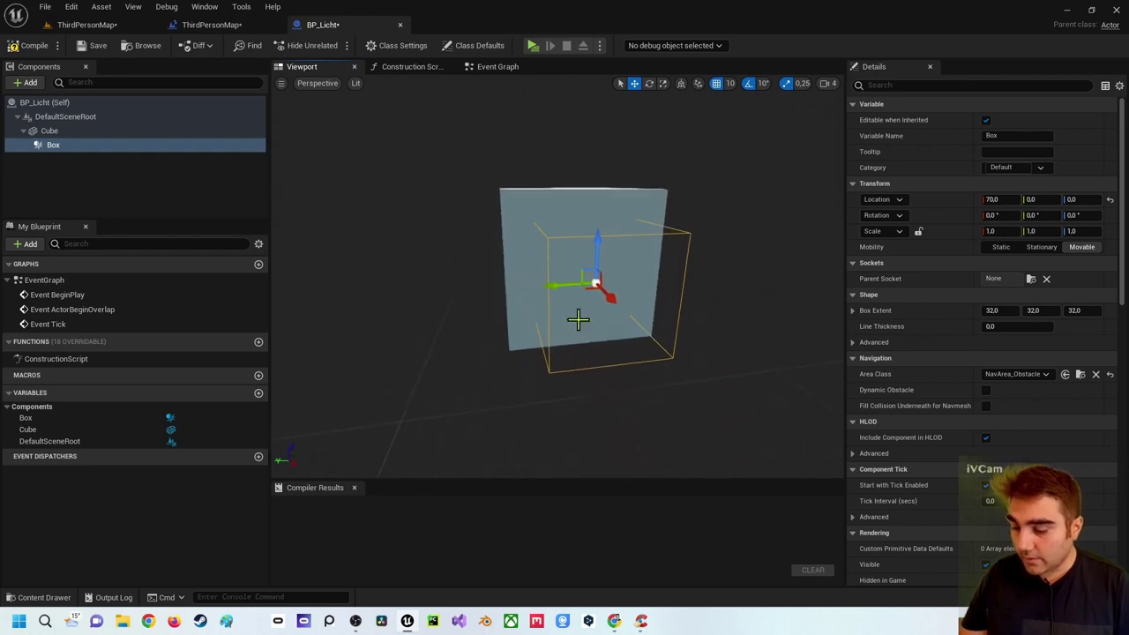
pyautogui.press('r')
pyautogui.moveTo(559, 282); pyautogui.dragTo(529, 291)
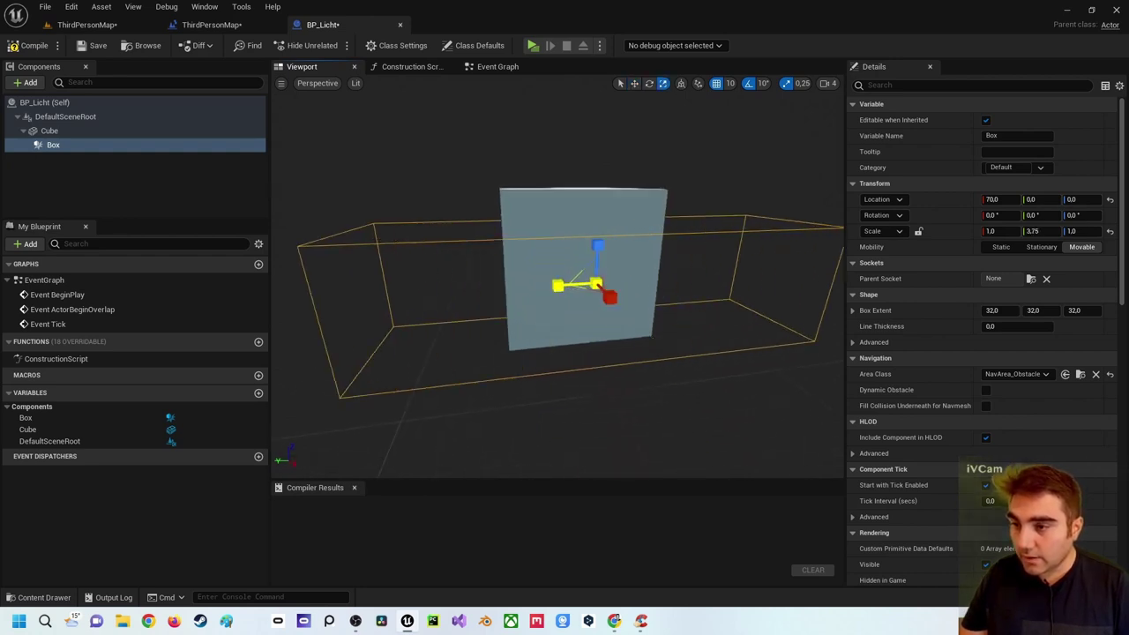
pyautogui.moveTo(600, 243); pyautogui.dragTo(598, 234)
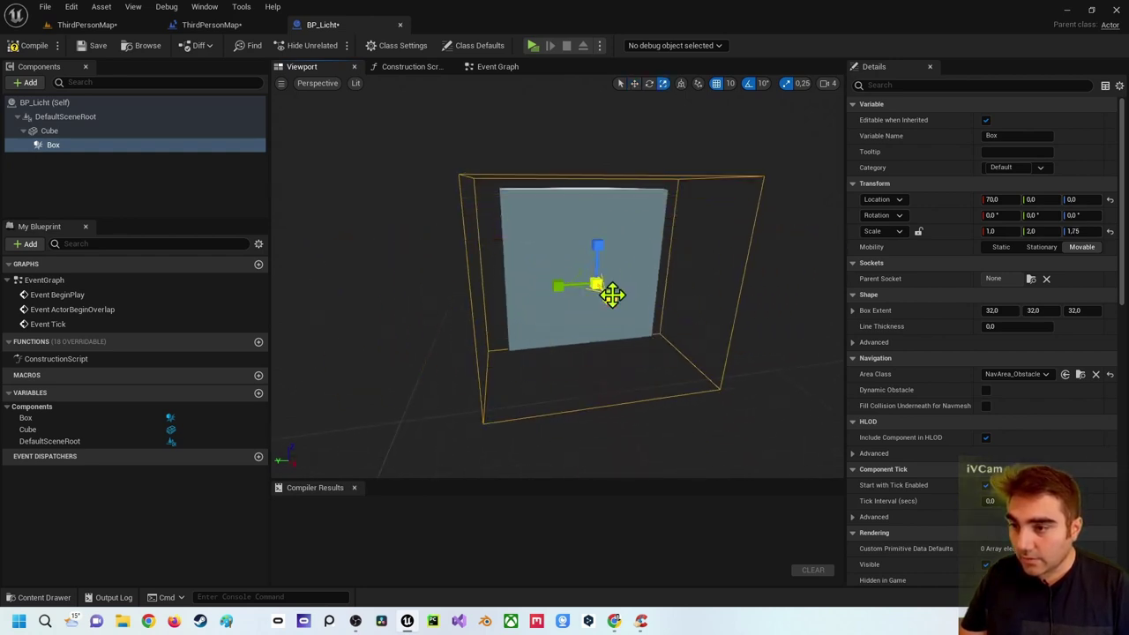
pyautogui.moveTo(609, 295); pyautogui.dragTo(614, 298)
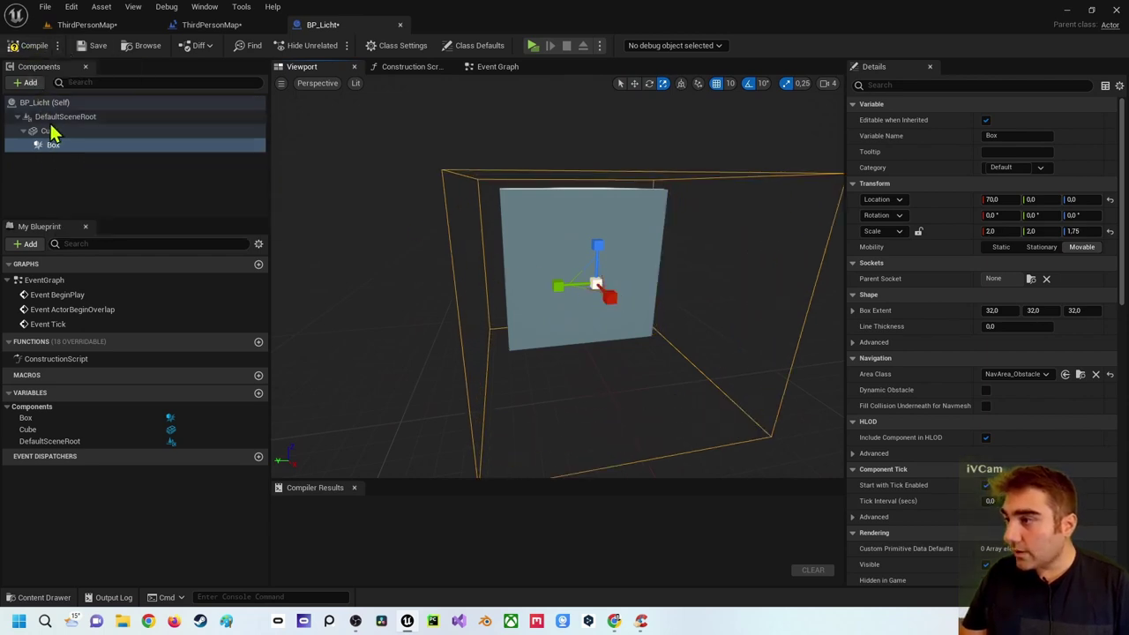
# - Add a Point Light component to BP_Licht and drag it onto the Cube row
pyautogui.click(32, 85)
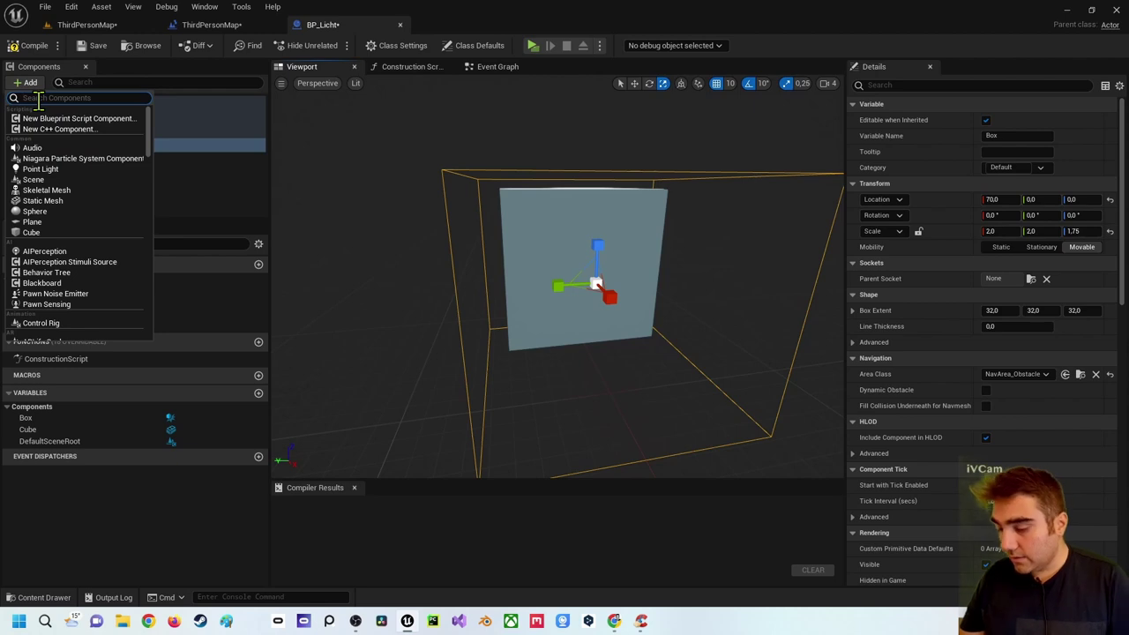
pyautogui.write('lic')
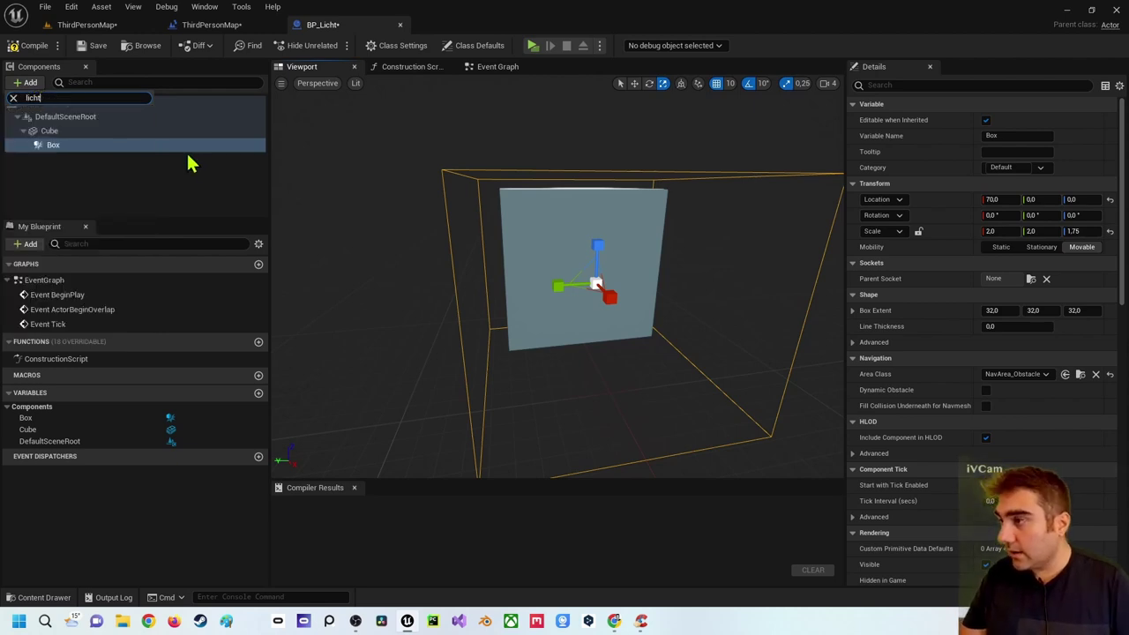
pyautogui.press('BackSpace')
pyautogui.write('g')
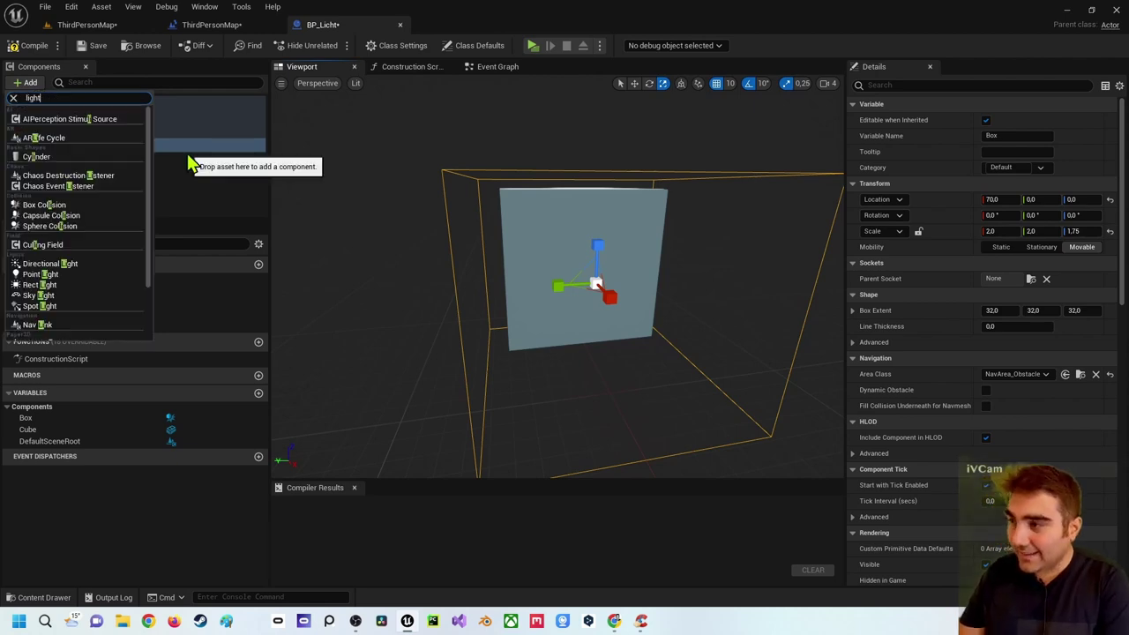
pyautogui.click(76, 132)
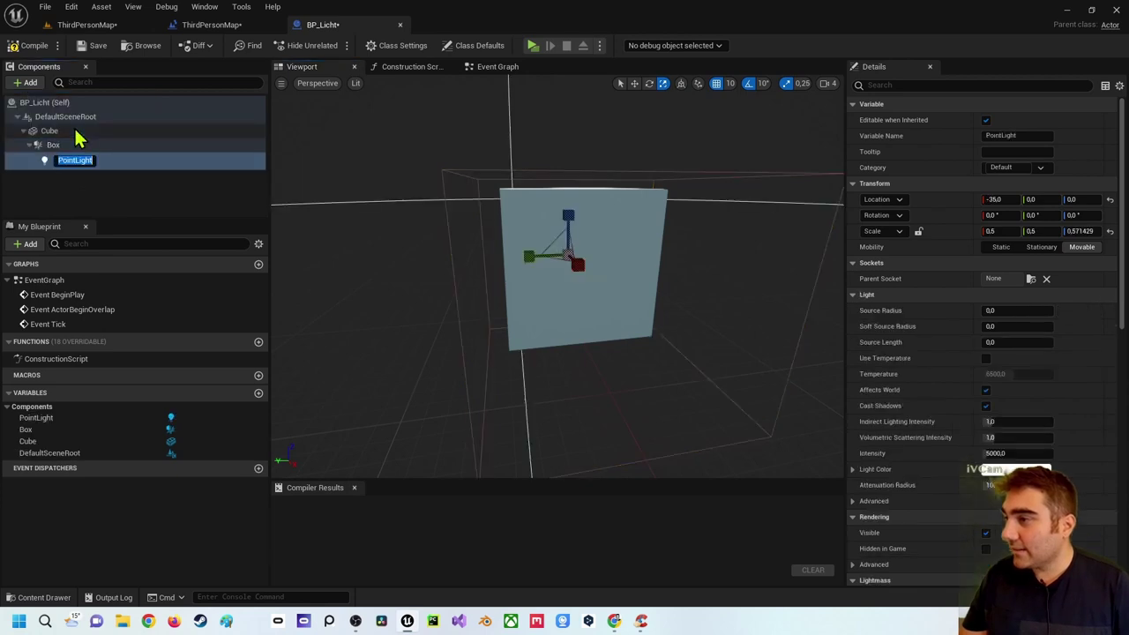
pyautogui.moveTo(99, 163)
pyautogui.mouseDown()
pyautogui.moveTo(74, 137)
pyautogui.moveTo(50, 134)
pyautogui.moveTo(62, 146)
pyautogui.mouseUp()
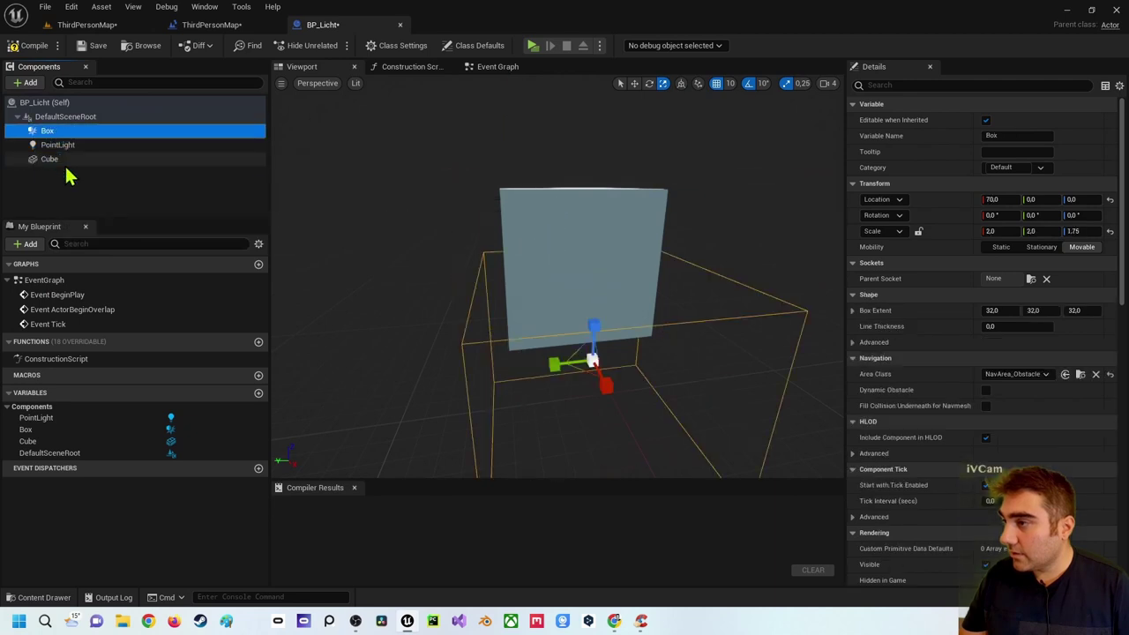
# - Select the PointLight and set its Light Color to green
pyautogui.click(57, 159)
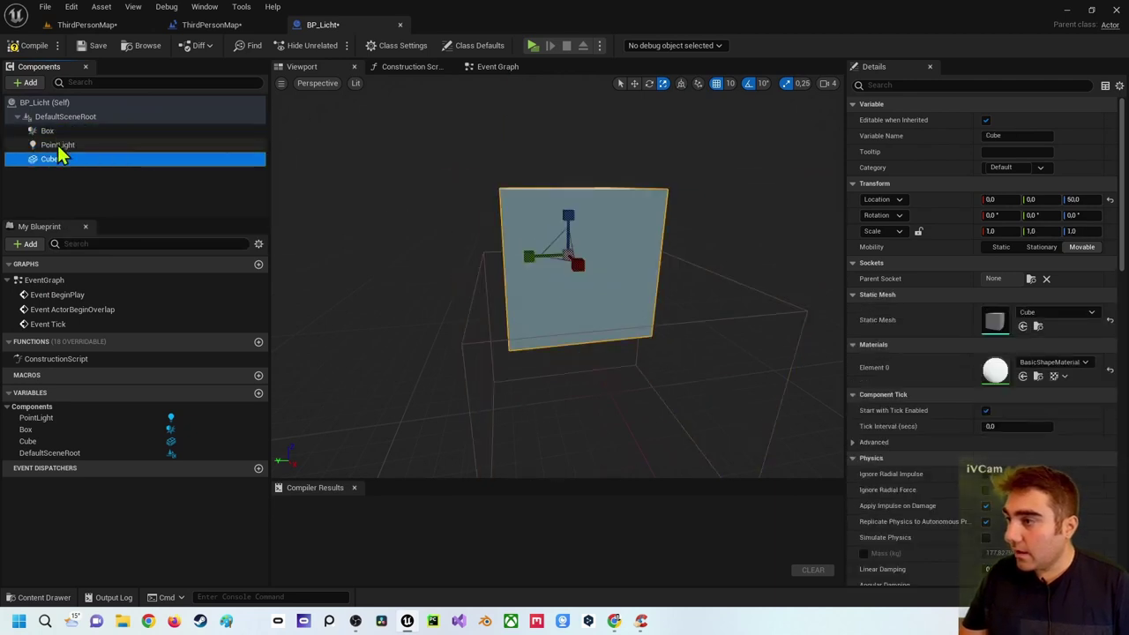
pyautogui.click(57, 144)
pyautogui.moveTo(468, 209)
pyautogui.mouseDown()
pyautogui.moveTo(529, 265)
pyautogui.moveTo(515, 170)
pyautogui.mouseUp()
pyautogui.press('w')
pyautogui.scroll(-3, 498, 236)
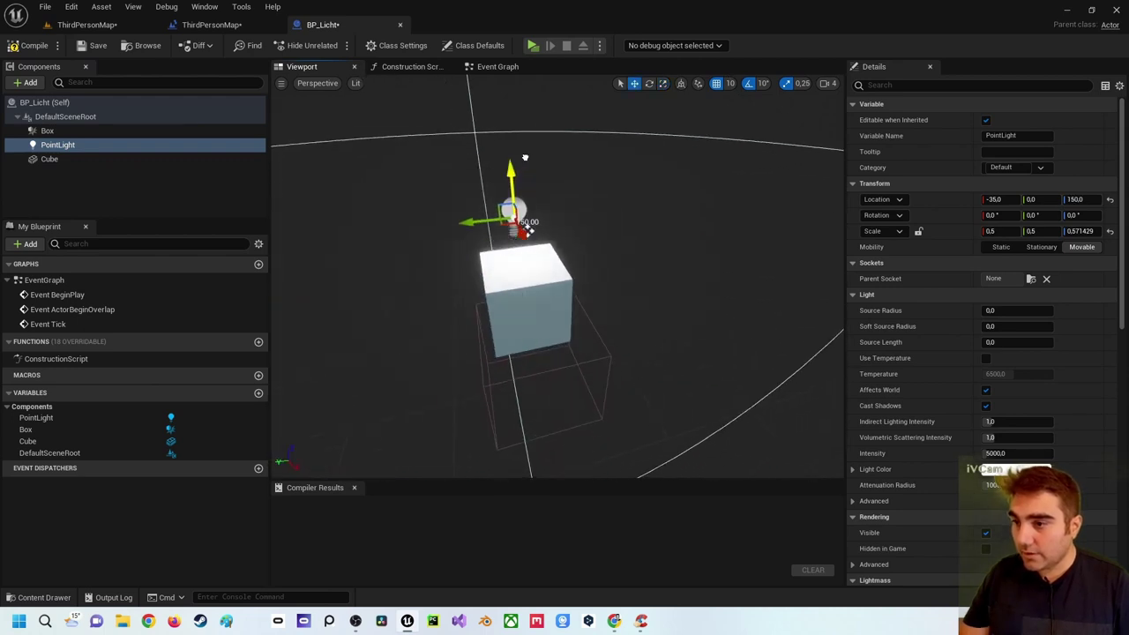
pyautogui.click(997, 469)
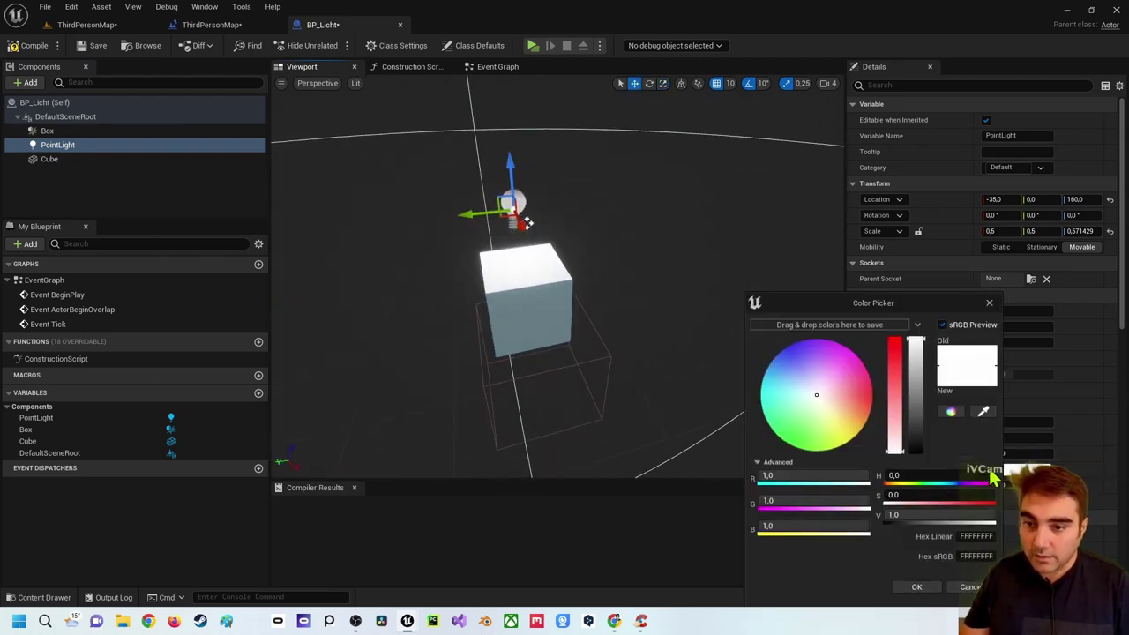
pyautogui.moveTo(829, 408)
pyautogui.mouseDown()
pyautogui.moveTo(788, 361)
pyautogui.moveTo(791, 454)
pyautogui.mouseUp()
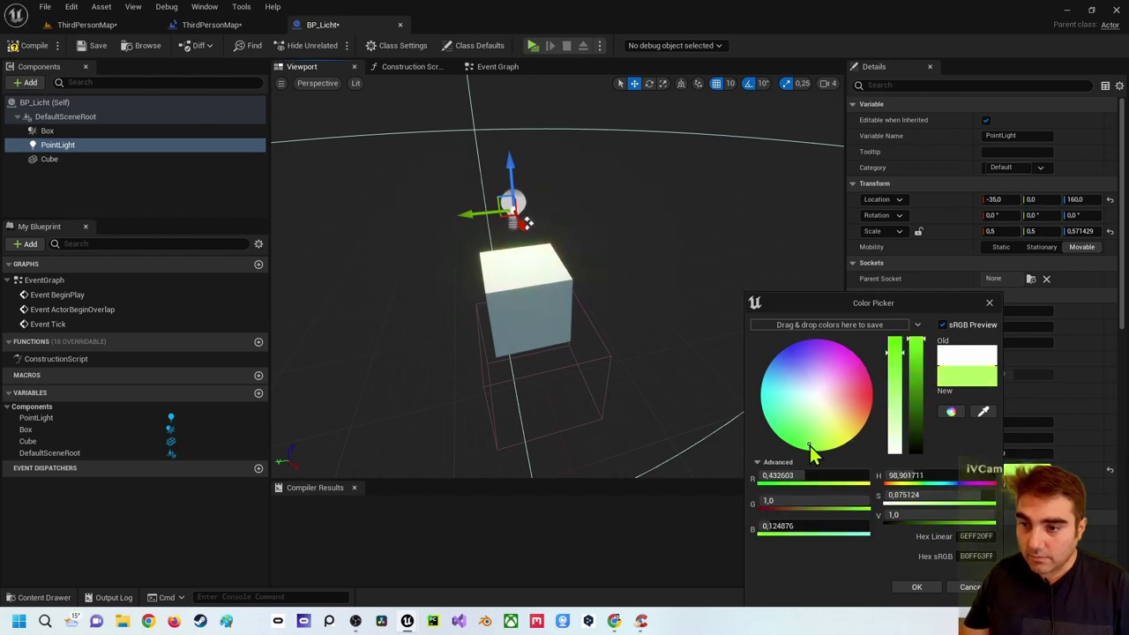
pyautogui.click(916, 587)
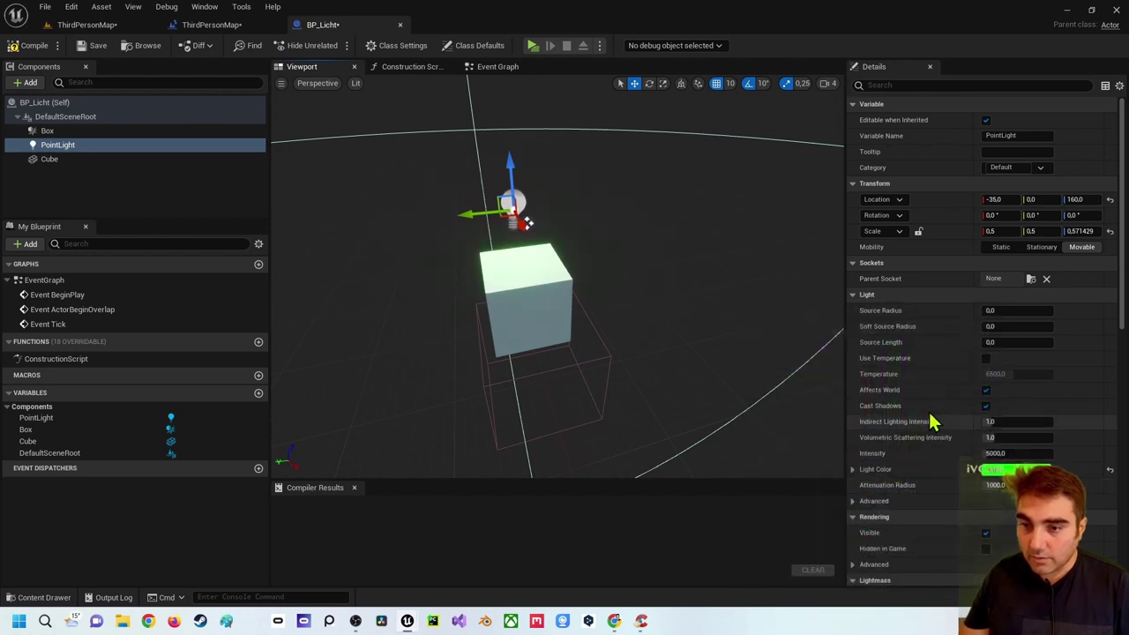
# - Set light intensity to 10000, raise it above the cube, compile, and return to ThirdPersonMap
pyautogui.click(1009, 453)
pyautogui.write('10000')
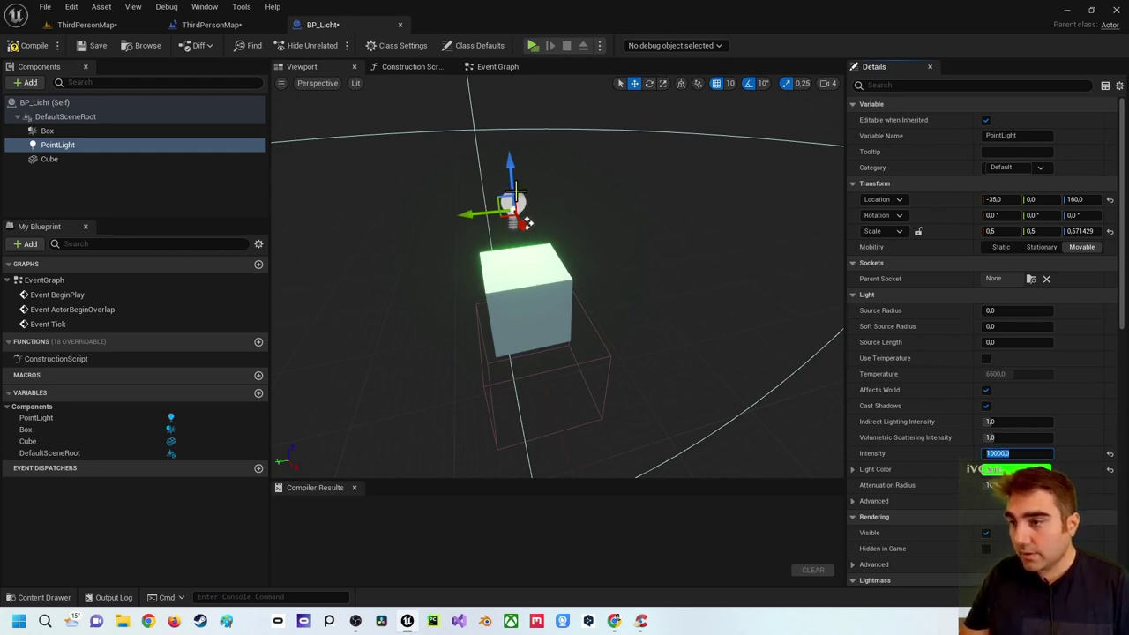
pyautogui.moveTo(510, 179)
pyautogui.mouseDown()
pyautogui.moveTo(515, 141)
pyautogui.moveTo(501, 195)
pyautogui.mouseUp()
pyautogui.click(32, 45)
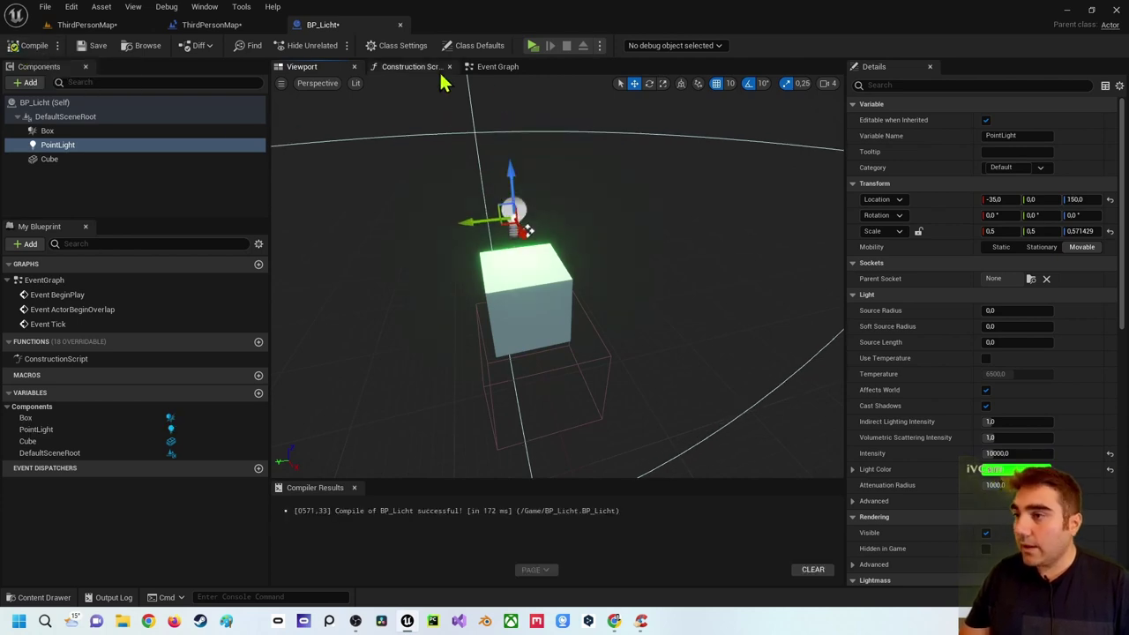
pyautogui.click(88, 25)
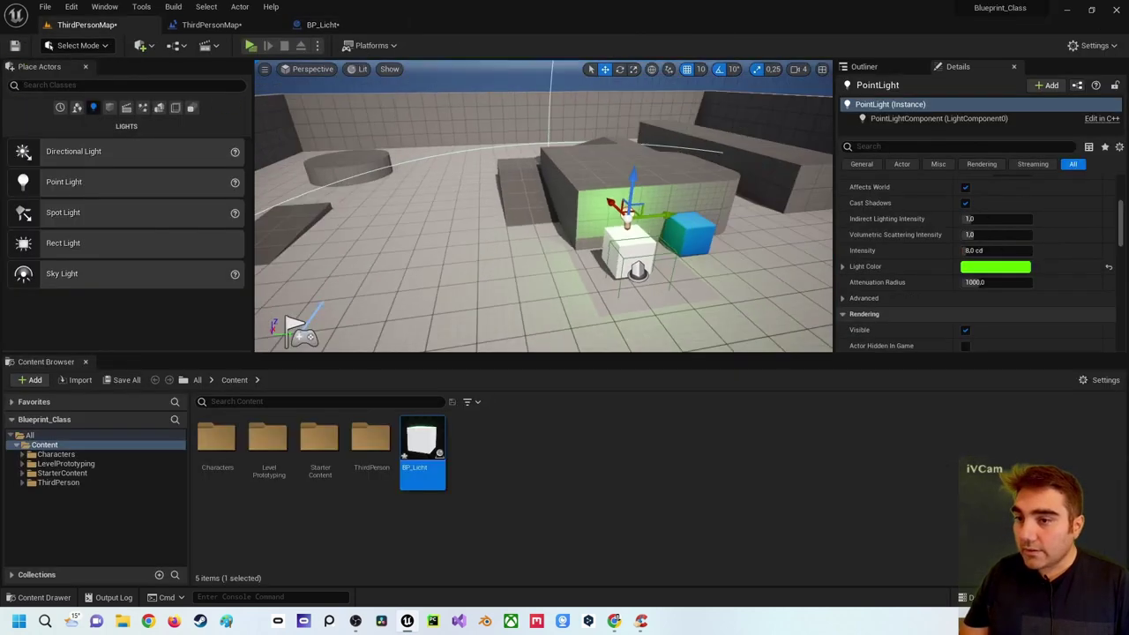
# - In the BP_Licht editor, change the PointLight's Light Color to magenta
pyautogui.click(212, 25)
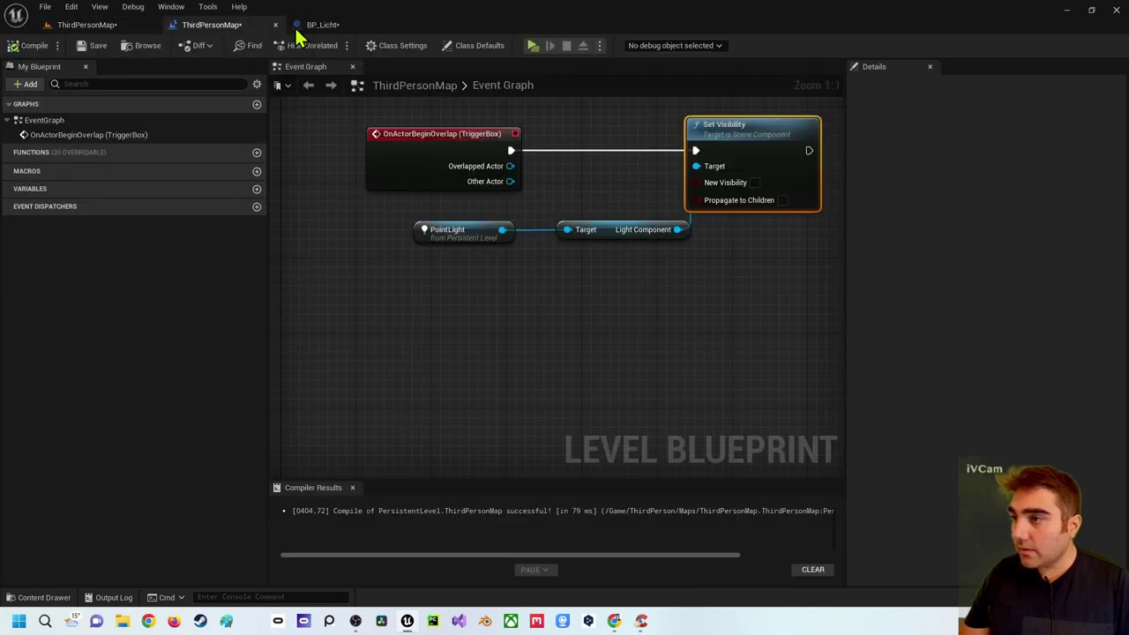
pyautogui.click(323, 24)
pyautogui.click(1014, 469)
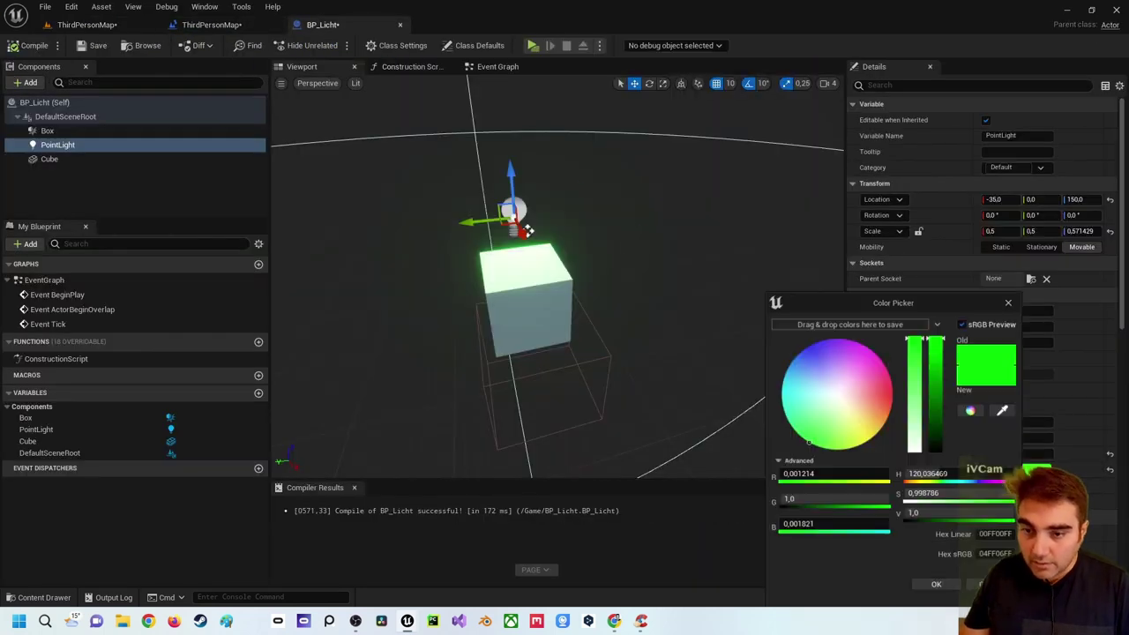
pyautogui.moveTo(863, 400)
pyautogui.mouseDown()
pyautogui.moveTo(887, 413)
pyautogui.moveTo(883, 358)
pyautogui.mouseUp()
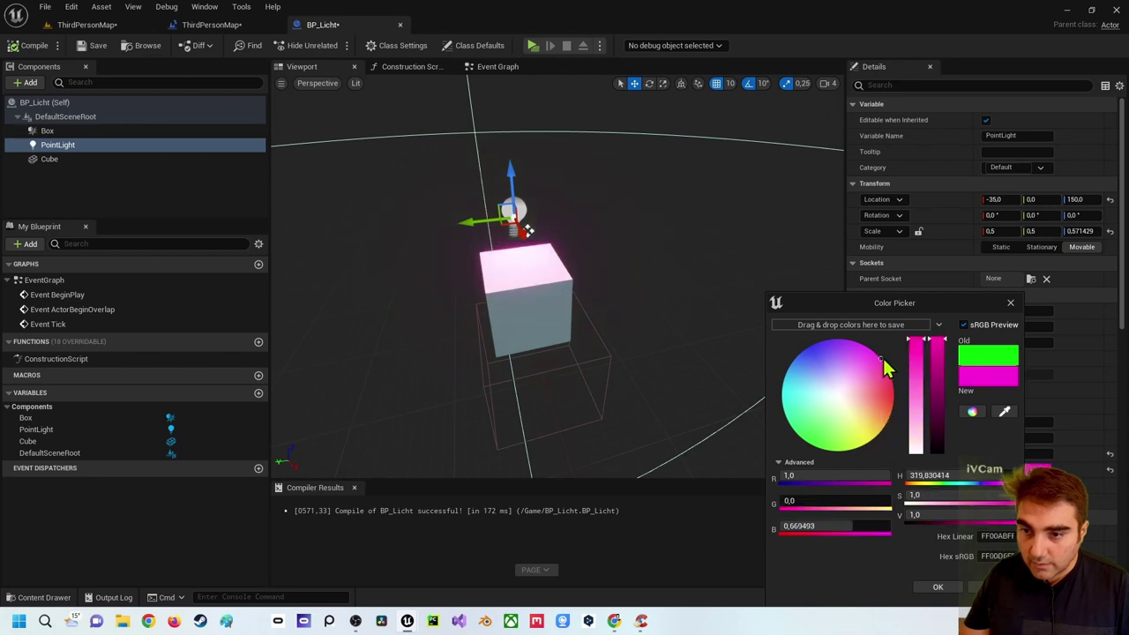
pyautogui.click(937, 586)
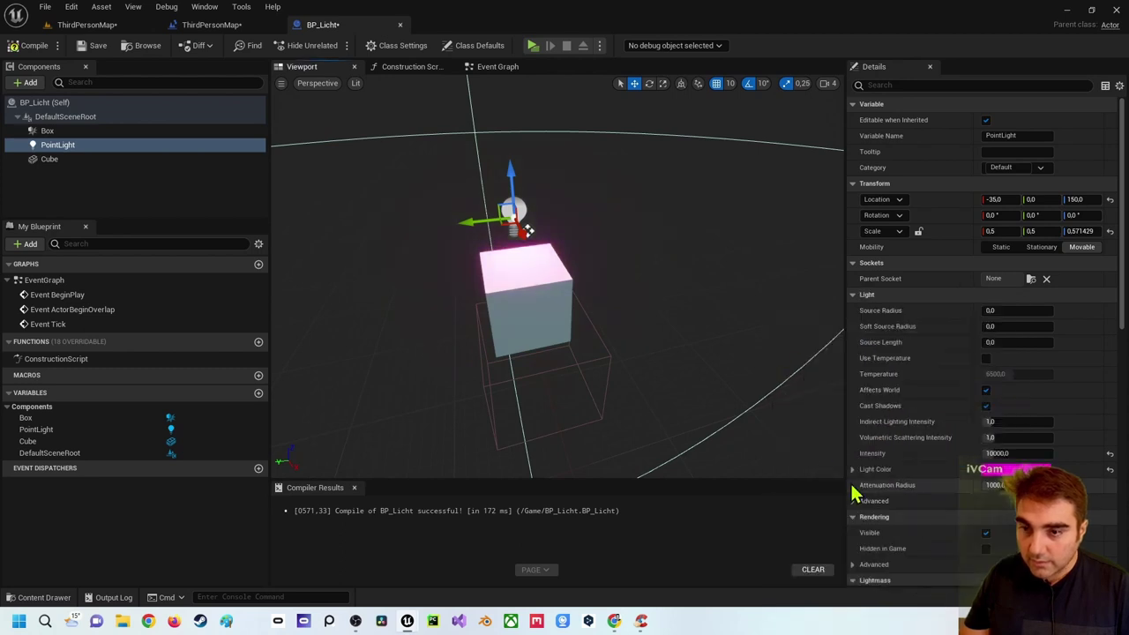
# - Check the Level Blueprint graph, then return to the ThirdPersonMap level view
pyautogui.click(211, 25)
pyautogui.click(110, 26)
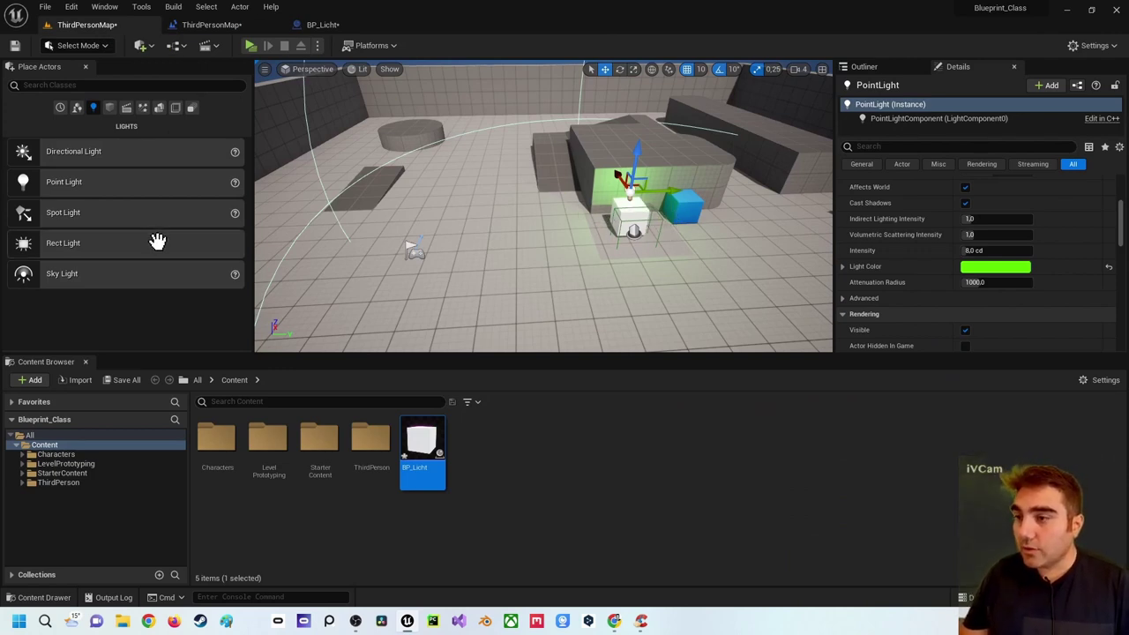
pyautogui.click(208, 24)
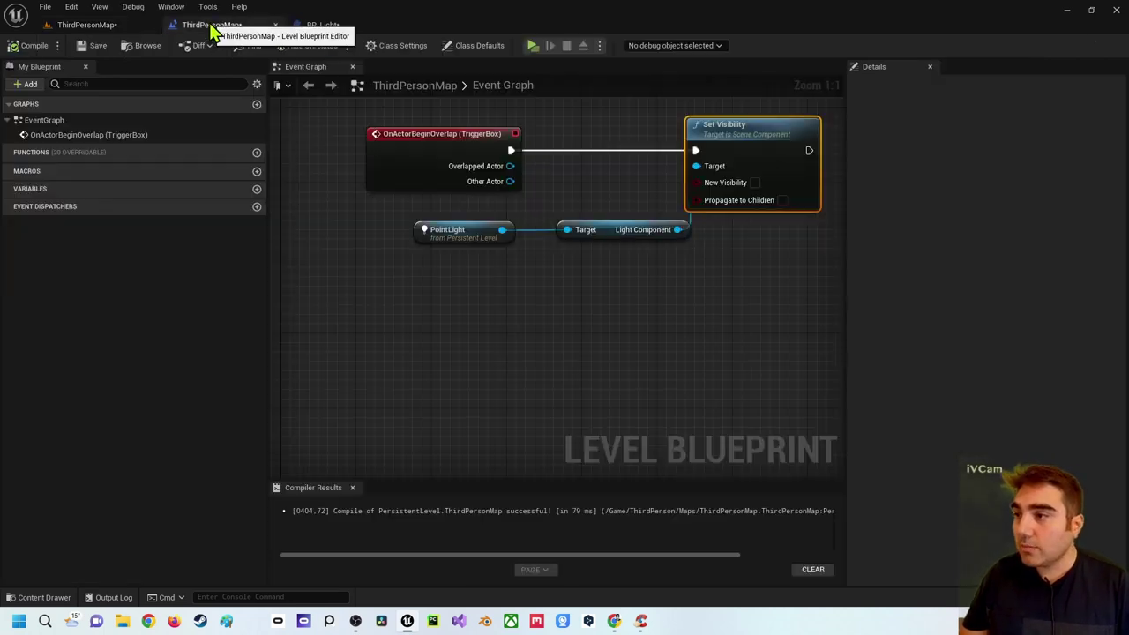
pyautogui.click(79, 25)
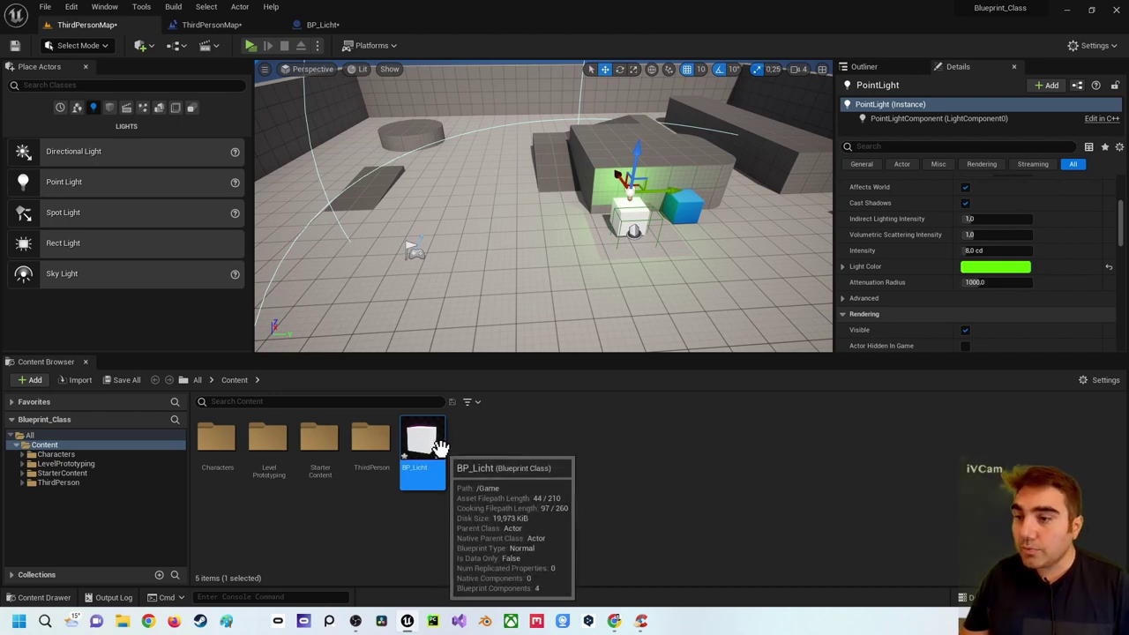
# - Drop five BP_Licht copies from the Content Browser onto different spots of the floor
pyautogui.moveTo(439, 447); pyautogui.dragTo(443, 221)
pyautogui.moveTo(424, 454); pyautogui.dragTo(344, 286)
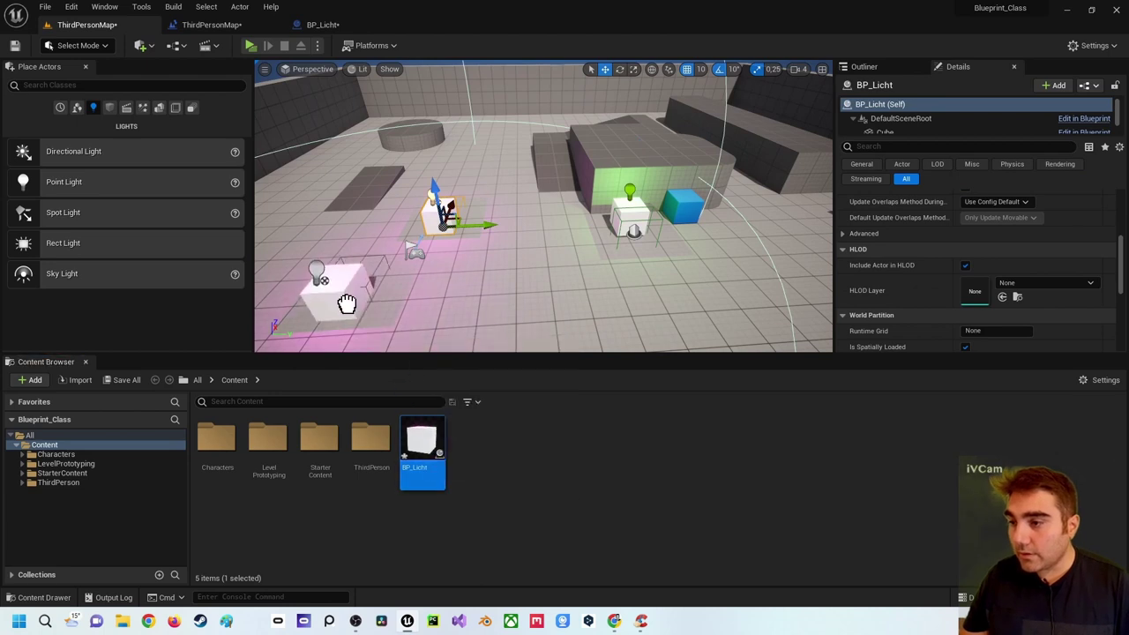
pyautogui.moveTo(440, 476); pyautogui.dragTo(493, 295)
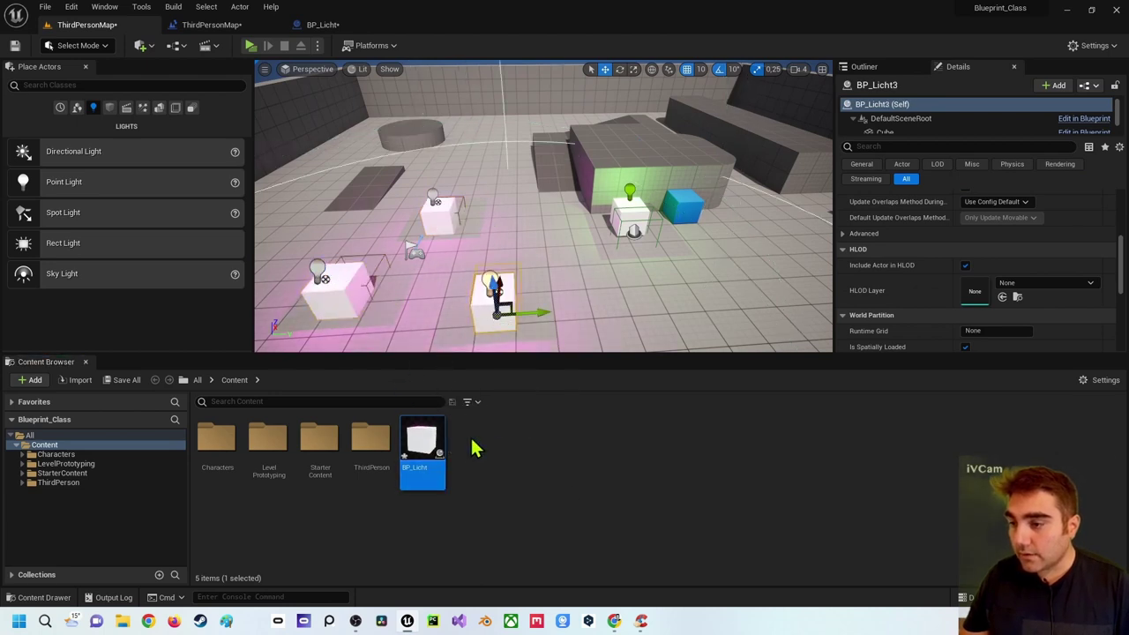
pyautogui.moveTo(425, 436); pyautogui.dragTo(323, 221)
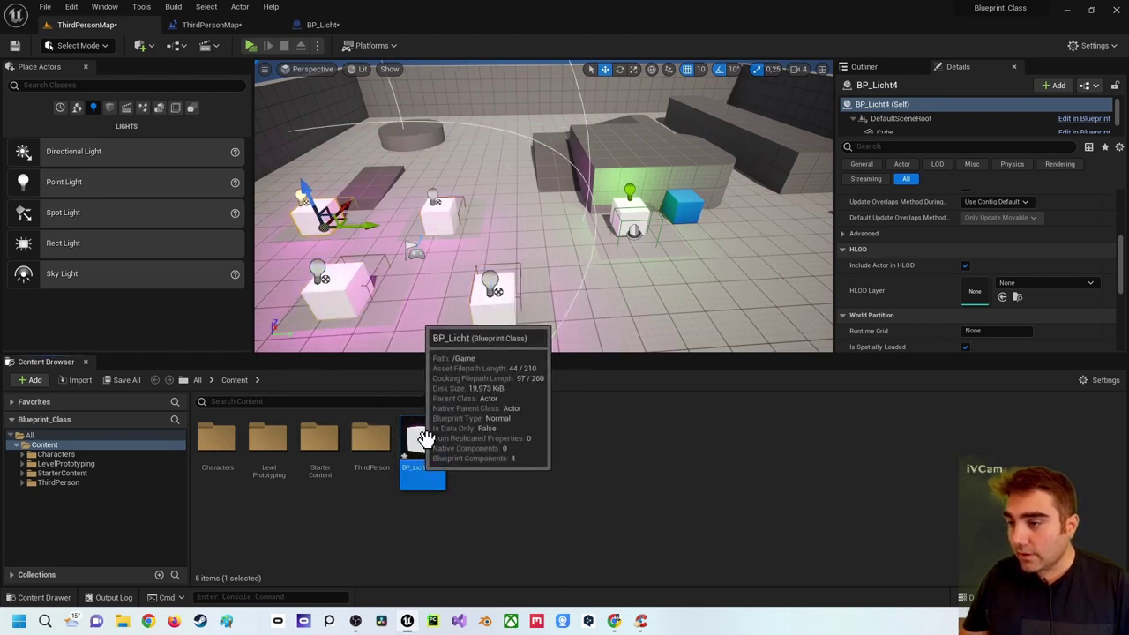
pyautogui.moveTo(415, 468)
pyautogui.mouseDown()
pyautogui.moveTo(416, 191)
pyautogui.moveTo(432, 187)
pyautogui.mouseUp()
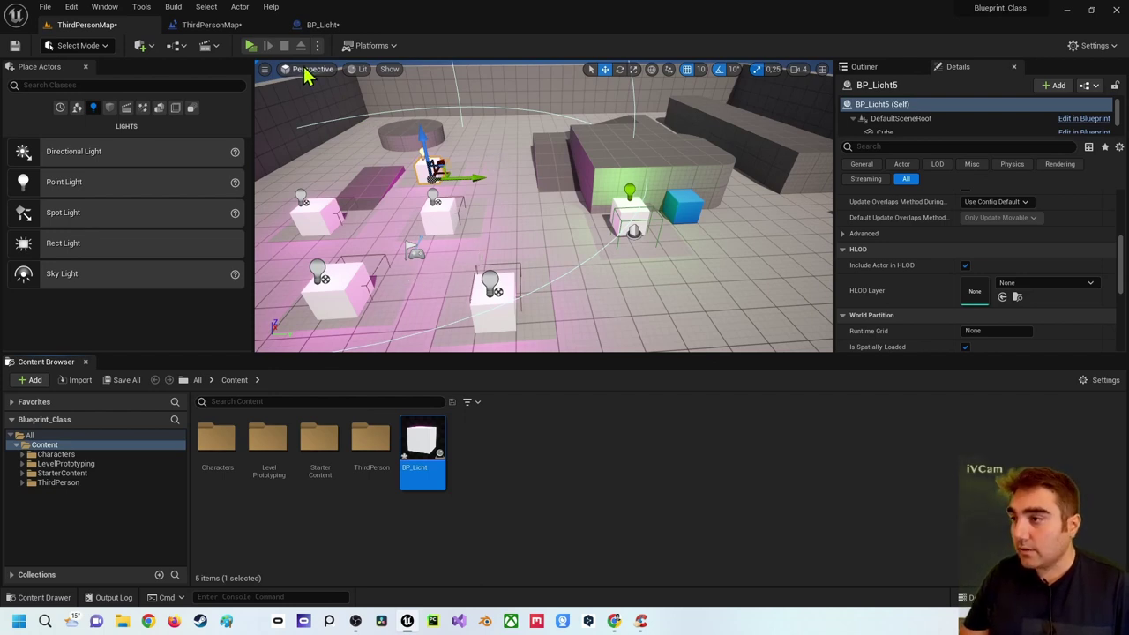
# - Playtest the level walking among the magenta-lit cubes, then switch to the BP_Licht editor
pyautogui.click(251, 45)
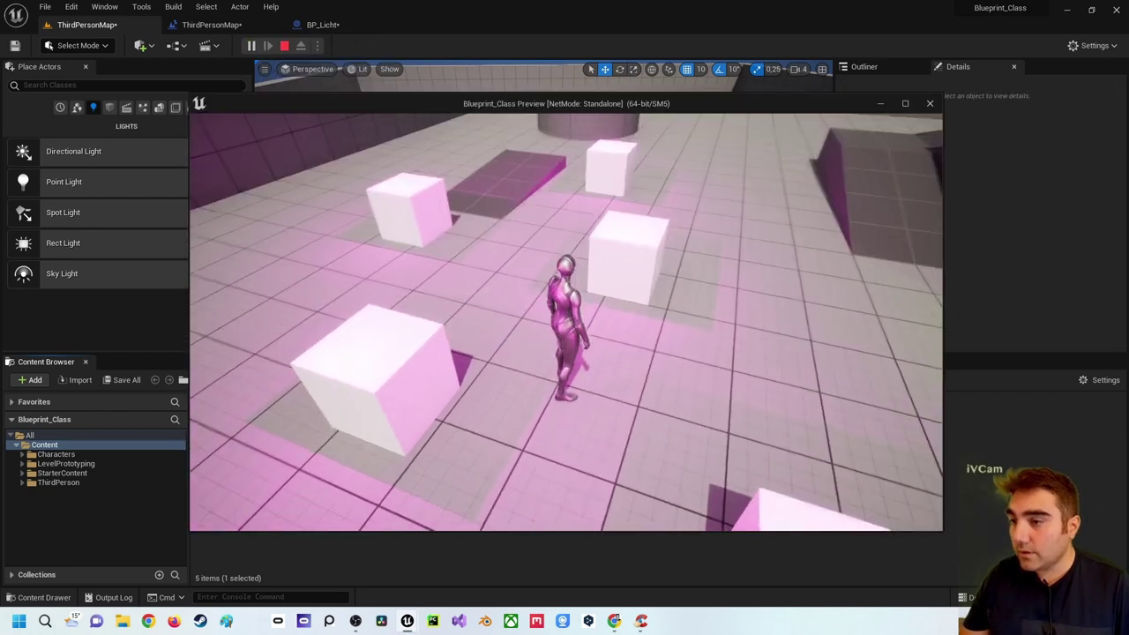
pyautogui.press('w')
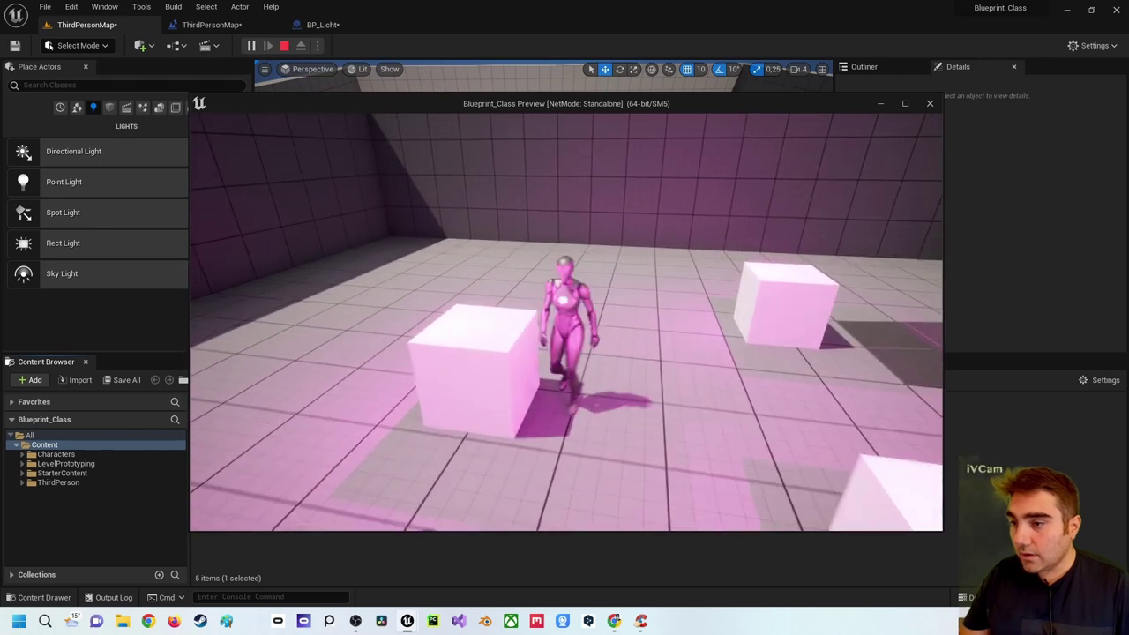
pyautogui.press('w')
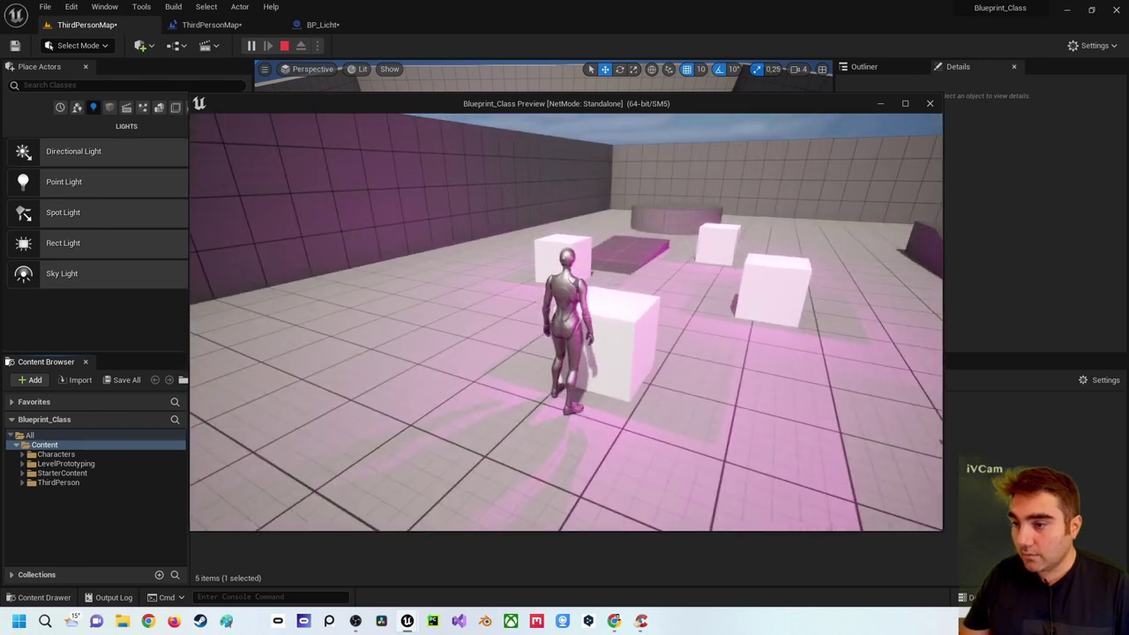
pyautogui.press('Escape')
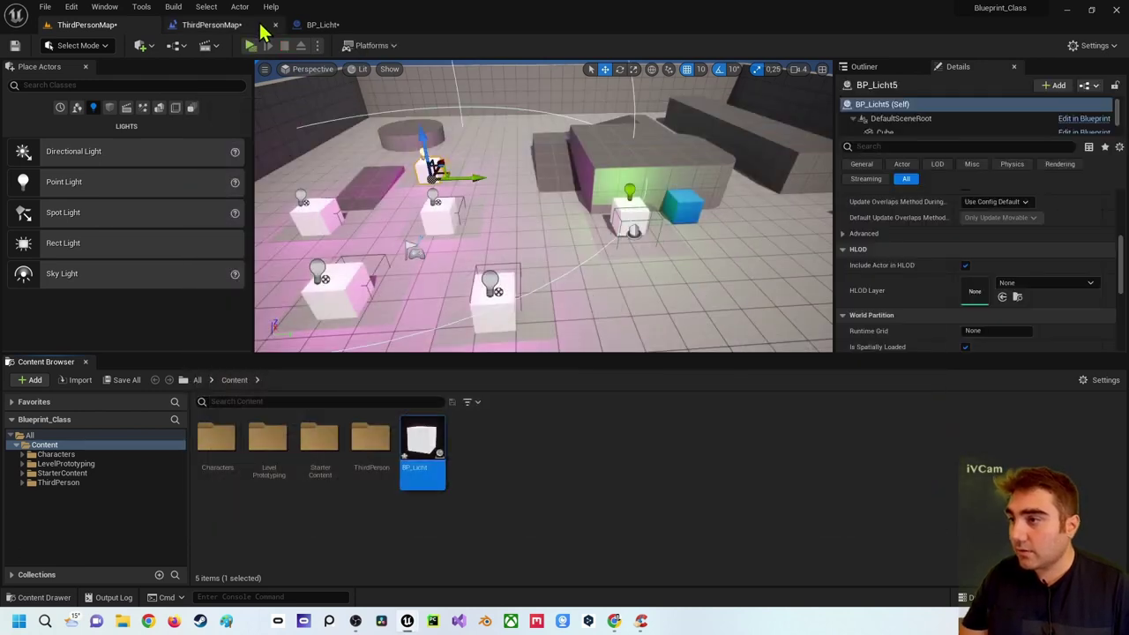
pyautogui.click(323, 25)
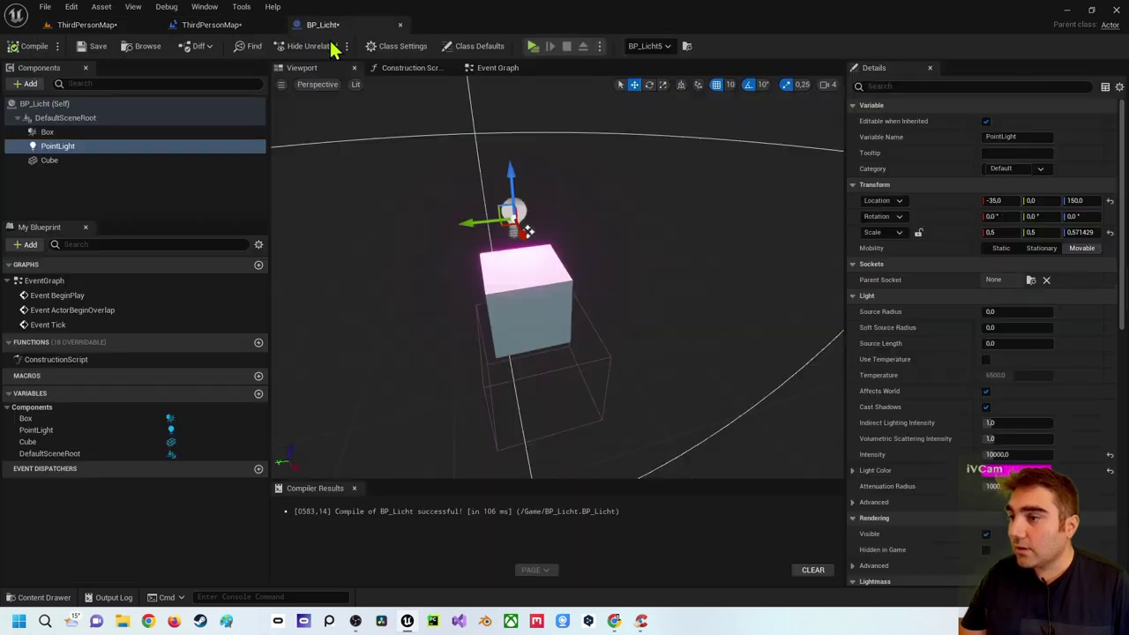
# - Add an On Component Begin Overlap (Box) event to the Event Graph and position it
pyautogui.click(63, 132)
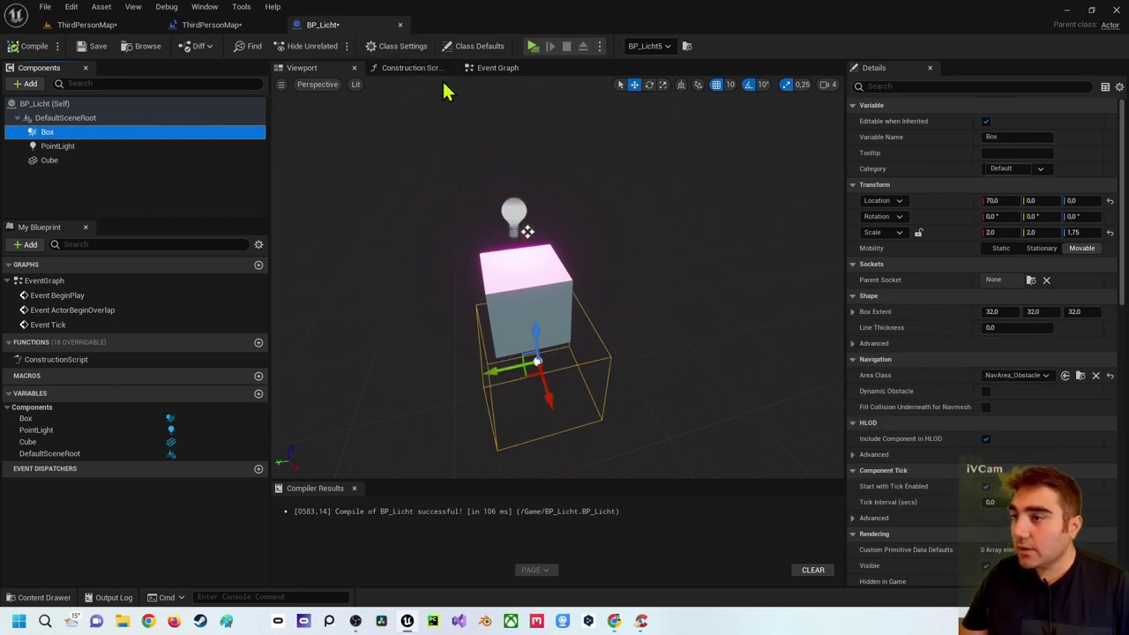
pyautogui.click(500, 79)
pyautogui.moveTo(587, 234); pyautogui.dragTo(547, 214, button='right')
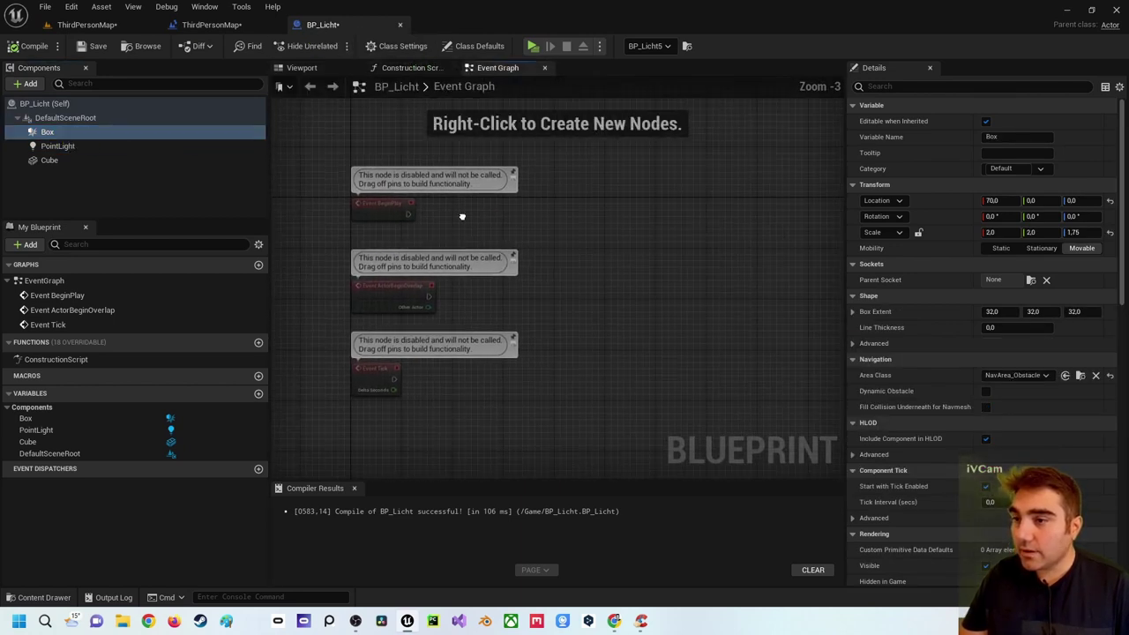
pyautogui.rightClick(486, 198)
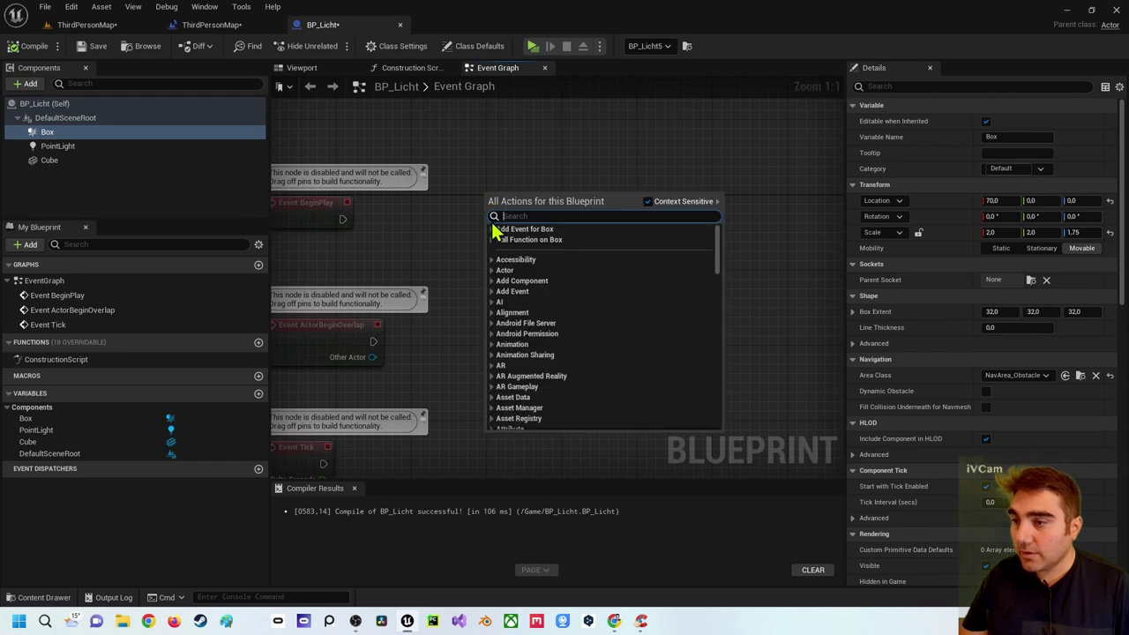
pyautogui.click(494, 230)
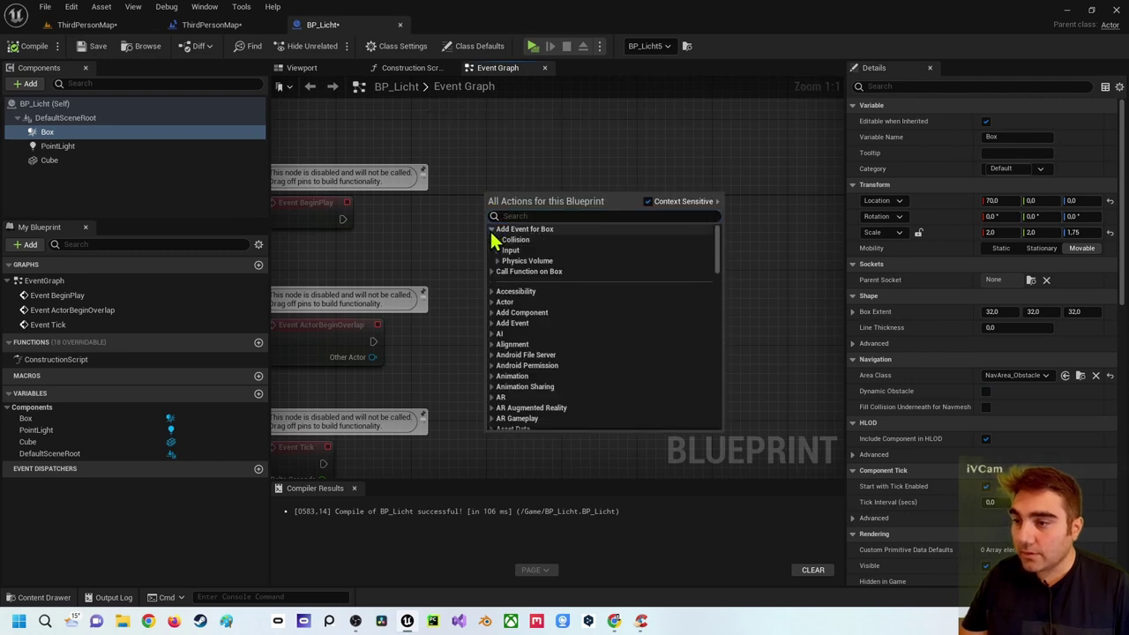
pyautogui.click(498, 242)
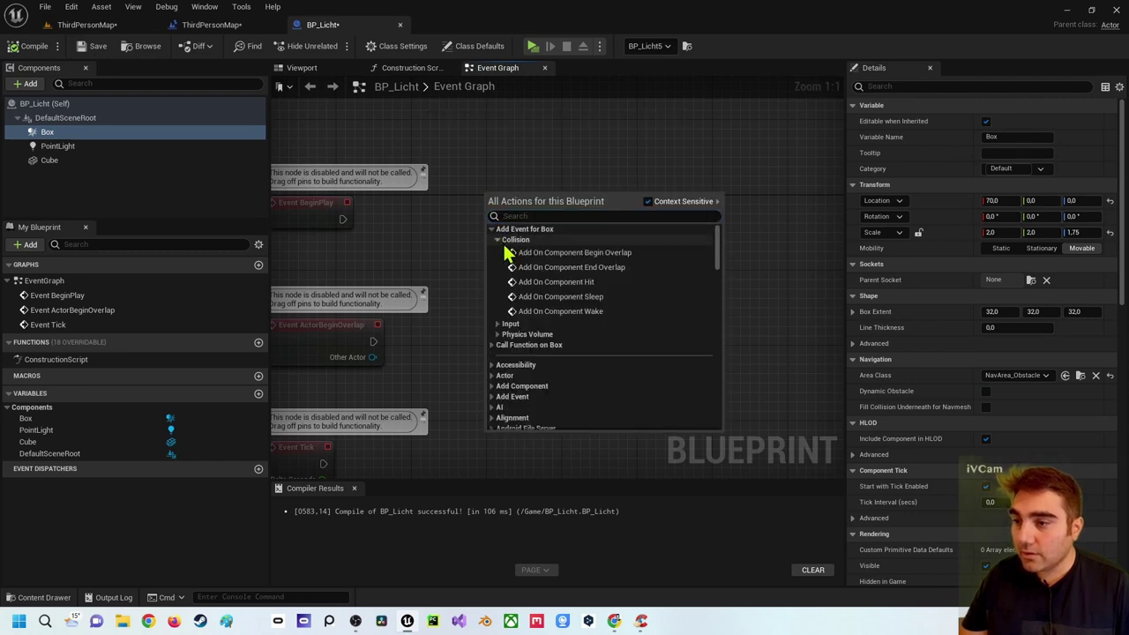
pyautogui.click(575, 253)
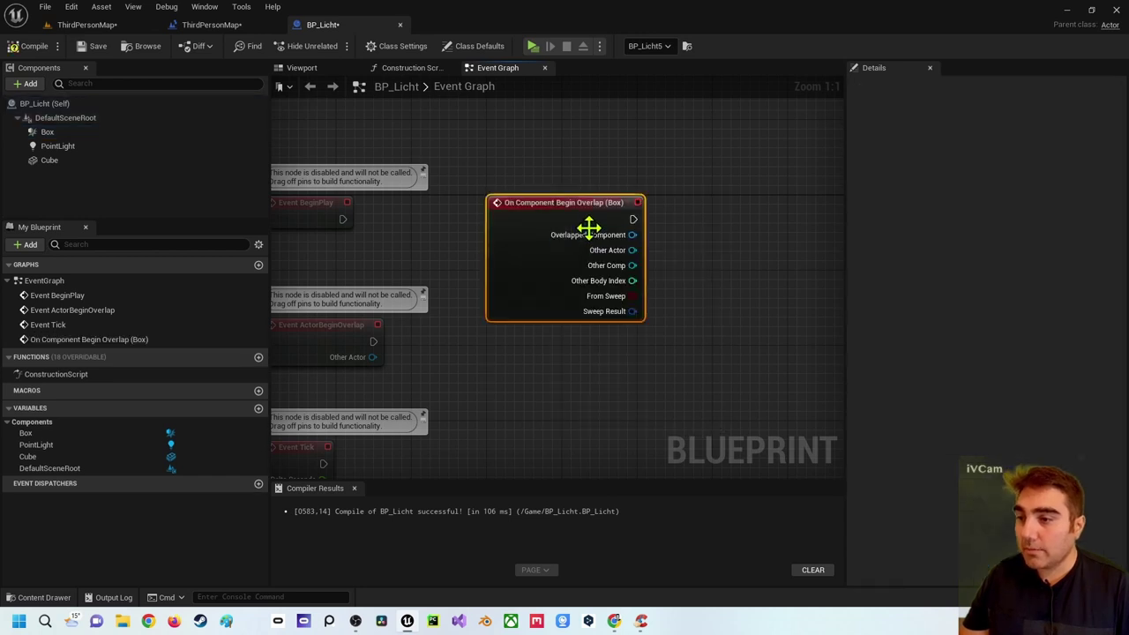
pyautogui.moveTo(587, 229); pyautogui.dragTo(470, 186, button='right')
pyautogui.moveTo(470, 186); pyautogui.dragTo(440, 143)
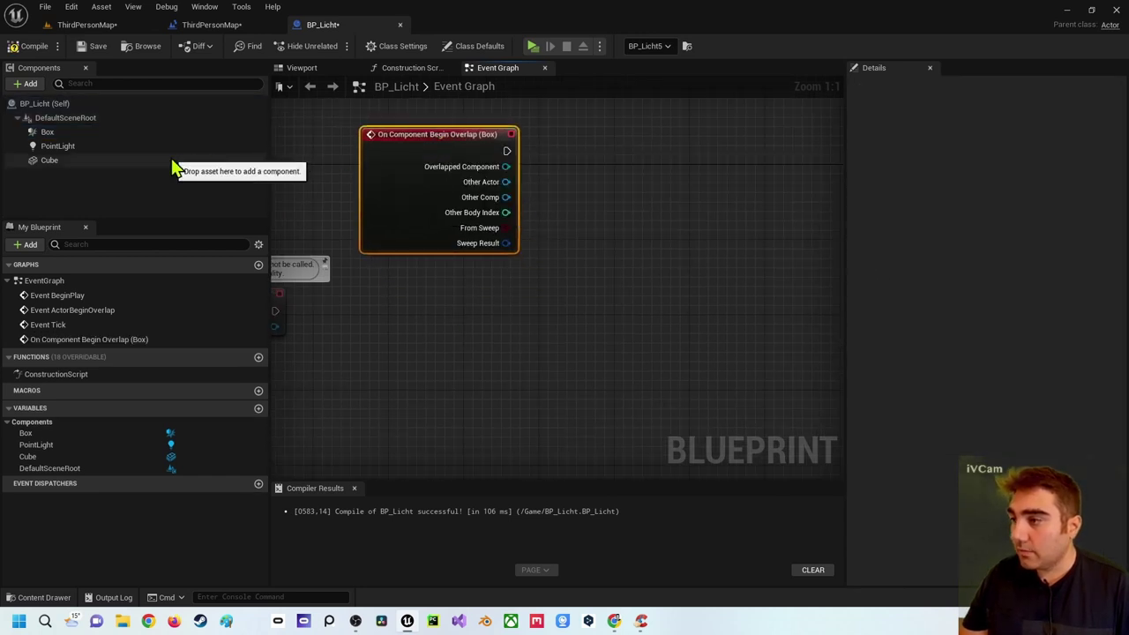
# - Add a PointLight getter with a Set Visibility node, wired to the overlap event
pyautogui.moveTo(71, 146)
pyautogui.mouseDown()
pyautogui.moveTo(317, 198)
pyautogui.moveTo(507, 284)
pyautogui.mouseUp()
pyautogui.moveTo(617, 300); pyautogui.dragTo(592, 378, button='right')
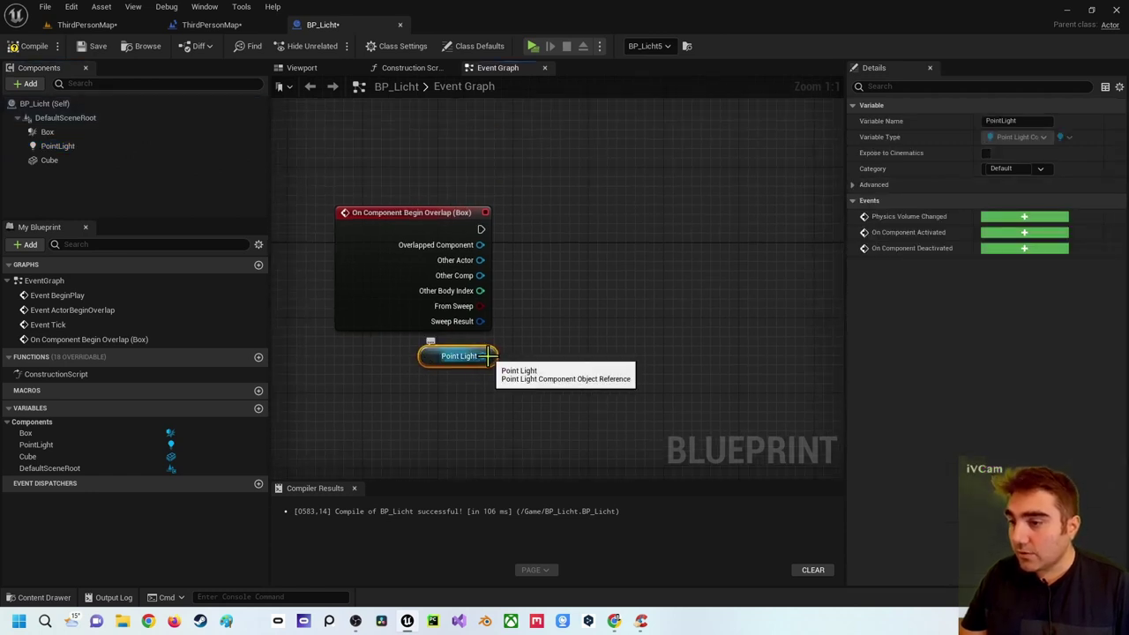
pyautogui.moveTo(483, 355); pyautogui.dragTo(582, 253)
pyautogui.write('visi')
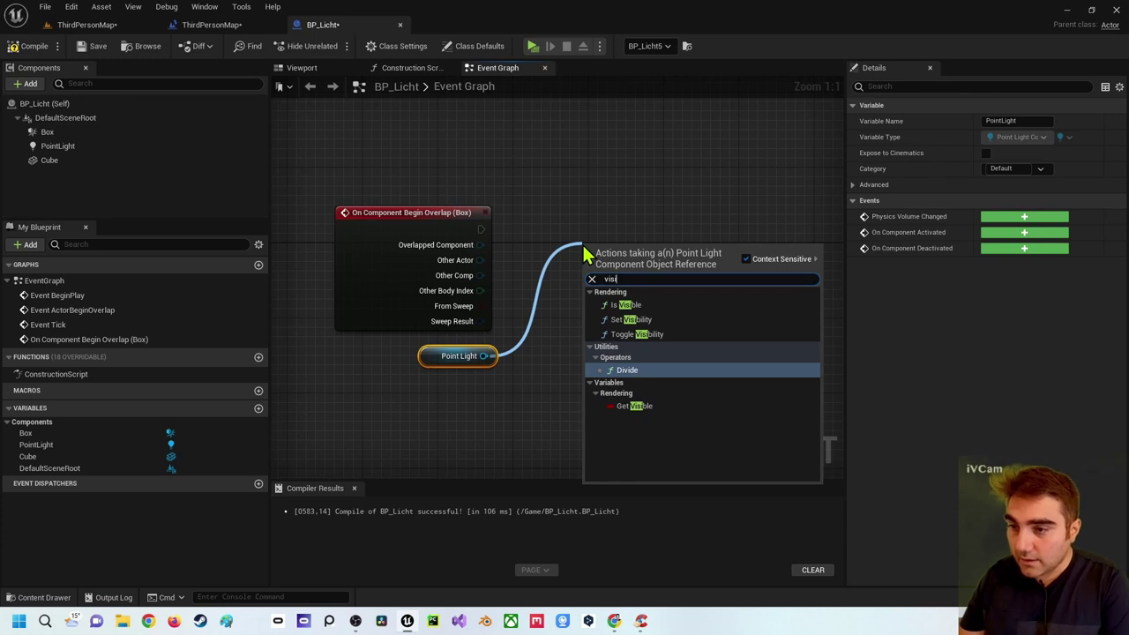
pyautogui.press('Up')
pyautogui.press('Up')
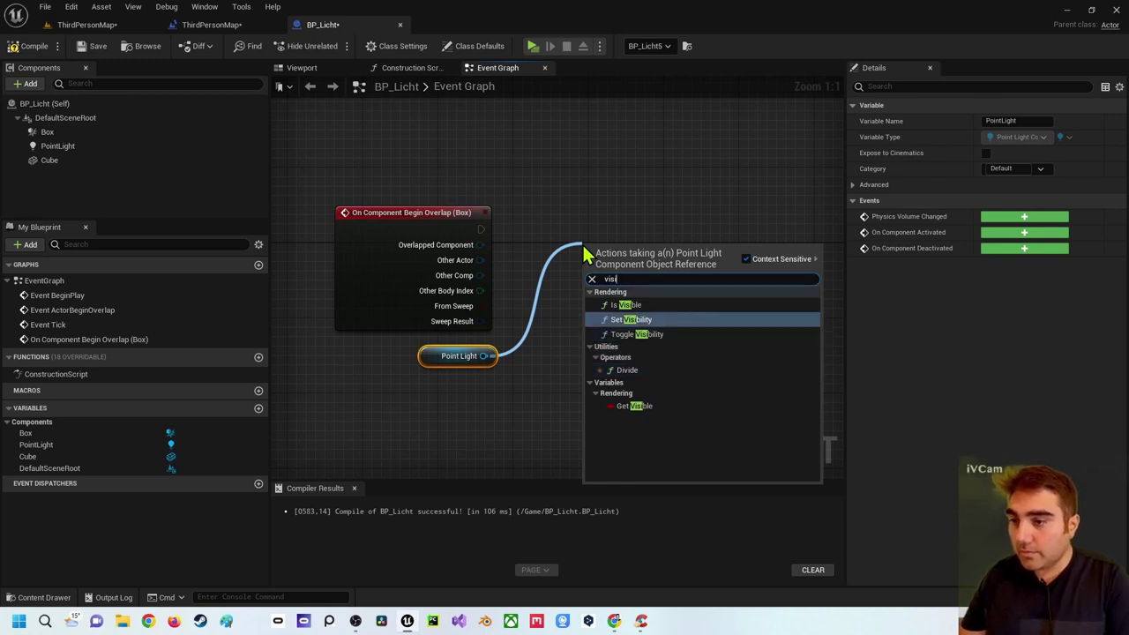
pyautogui.press('Return')
pyautogui.moveTo(585, 255); pyautogui.dragTo(608, 209)
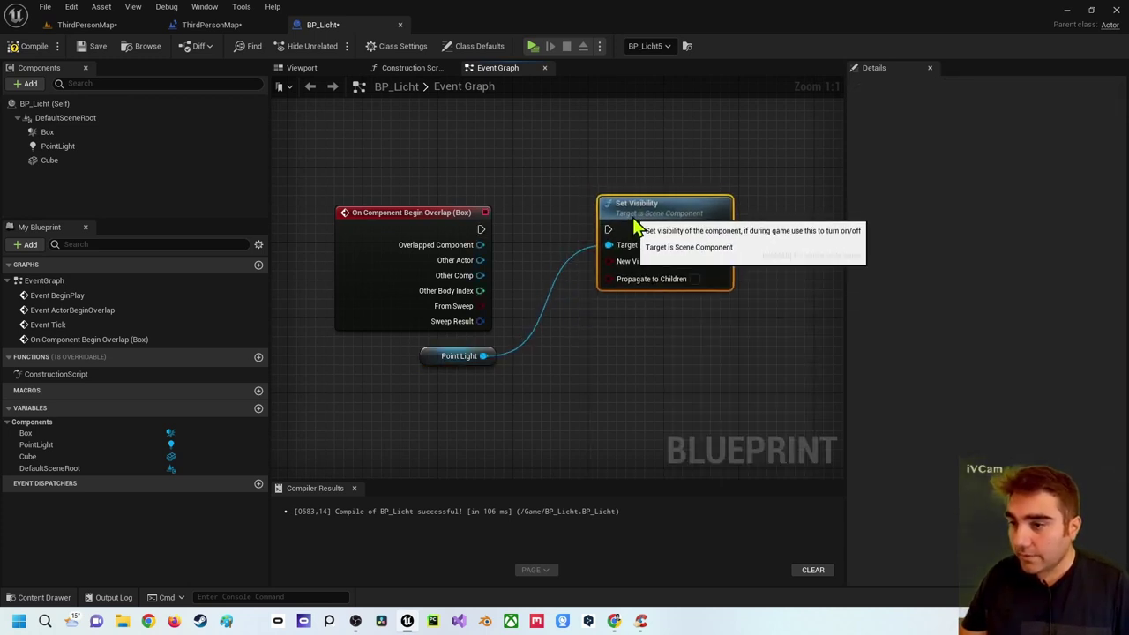
pyautogui.moveTo(480, 230); pyautogui.dragTo(609, 231)
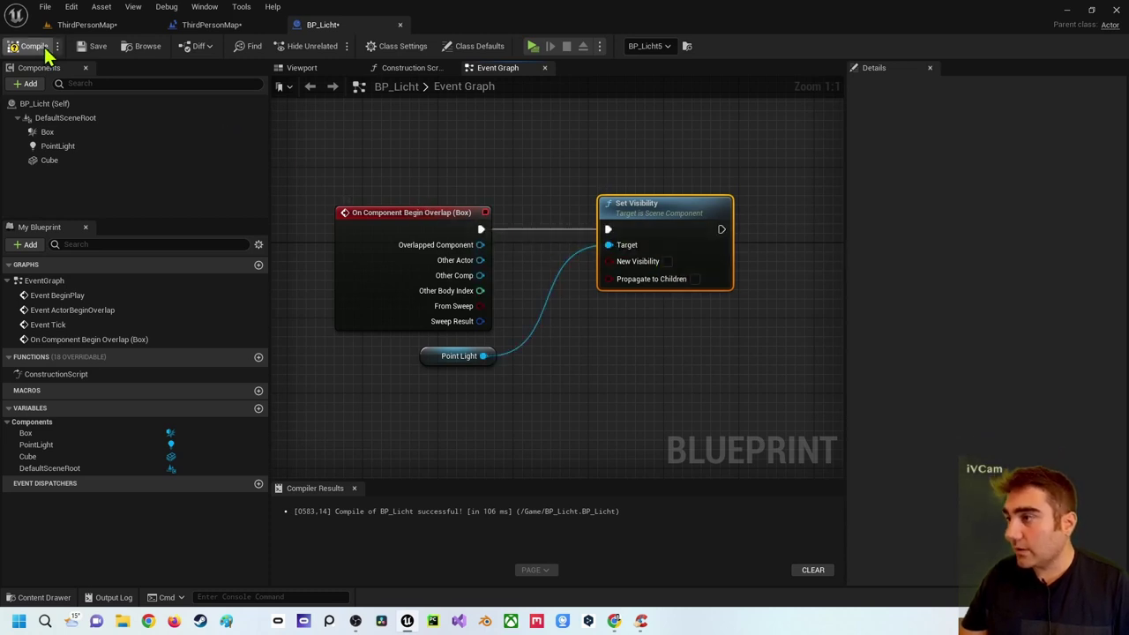
# - Play ThirdPersonMap, run the character around the boxes with WASD, then stop with Esc
pyautogui.click(95, 24)
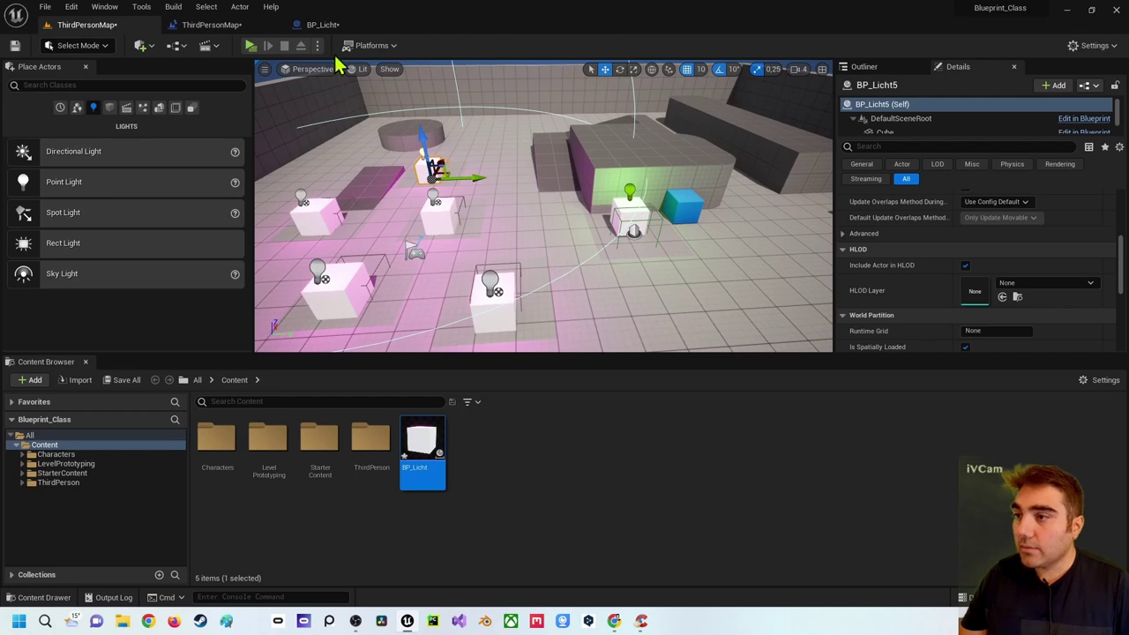
pyautogui.click(250, 45)
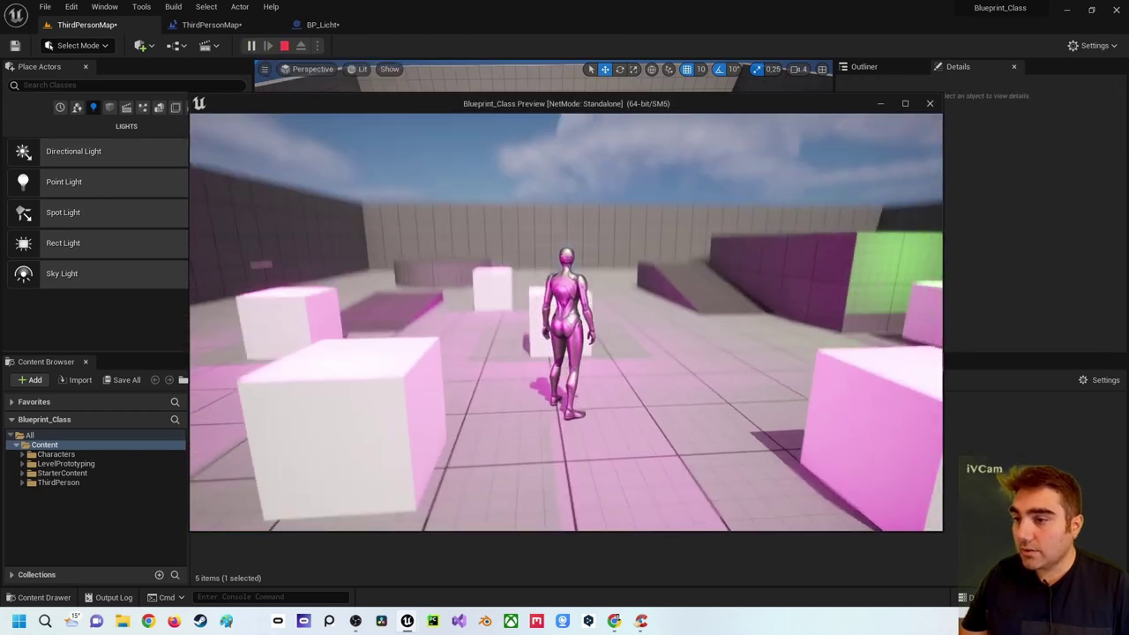
pyautogui.press('w')
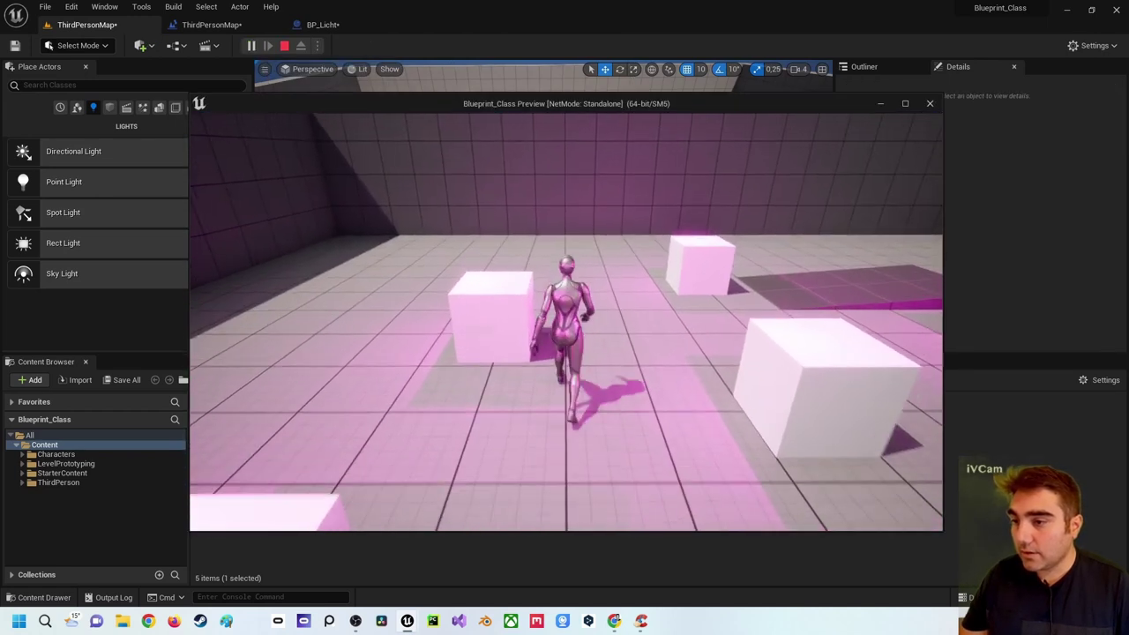
pyautogui.press('a')
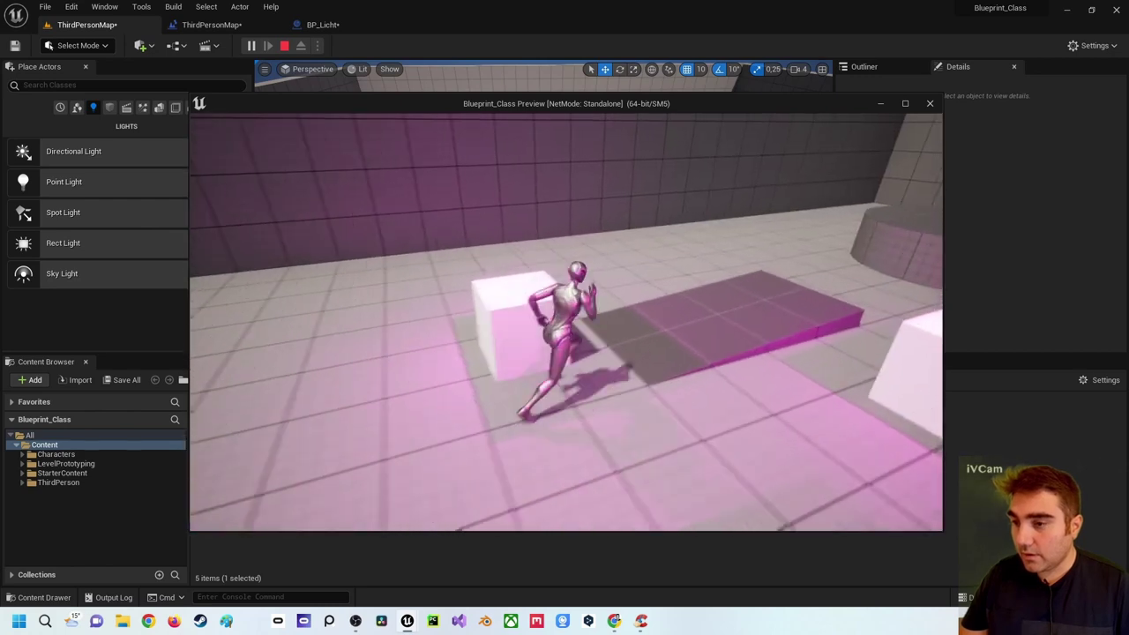
pyautogui.press('w')
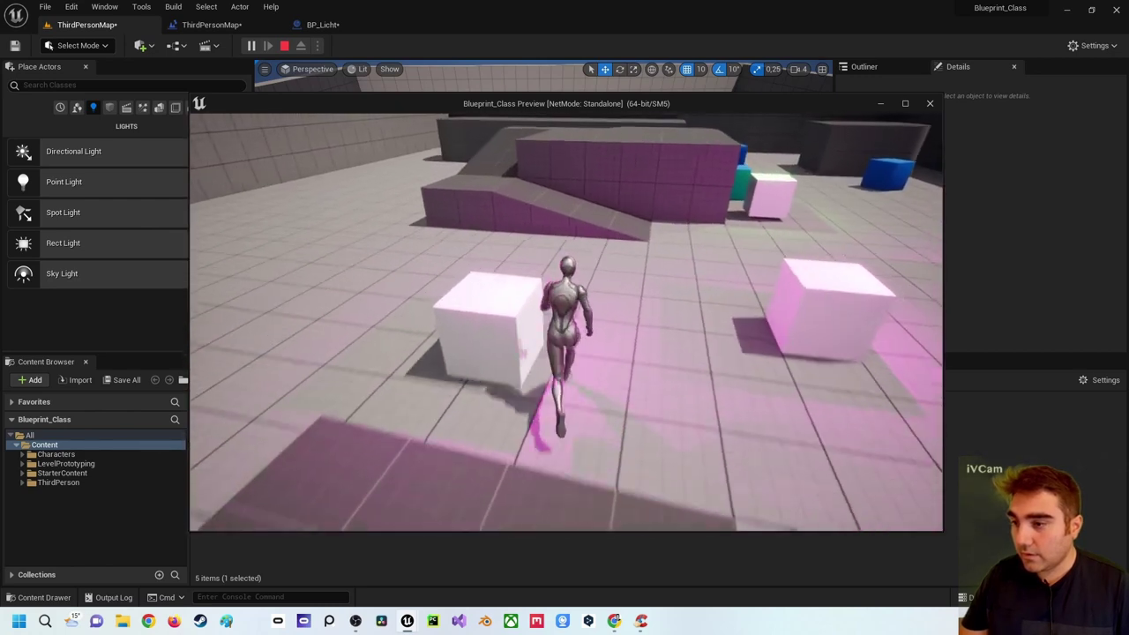
pyautogui.press('a')
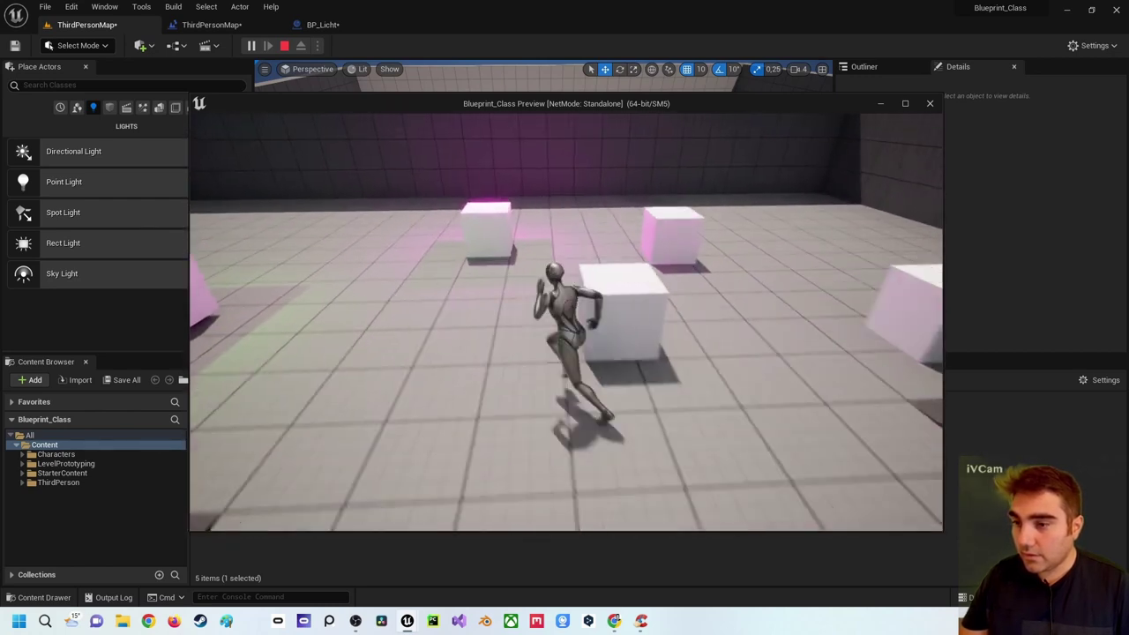
pyautogui.press('d')
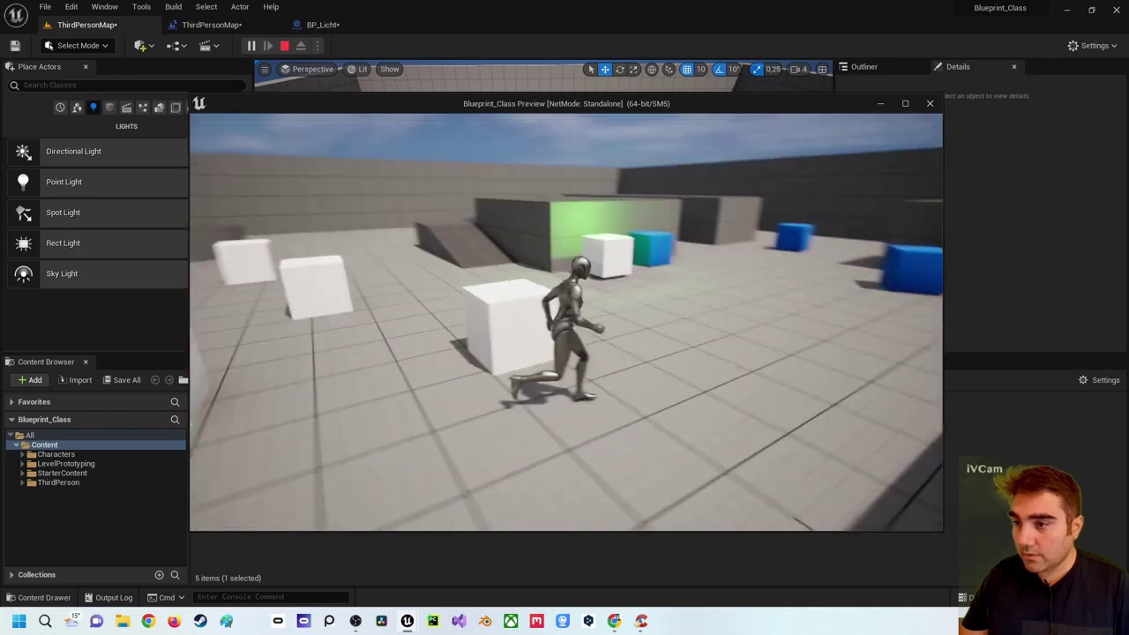
pyautogui.press('s')
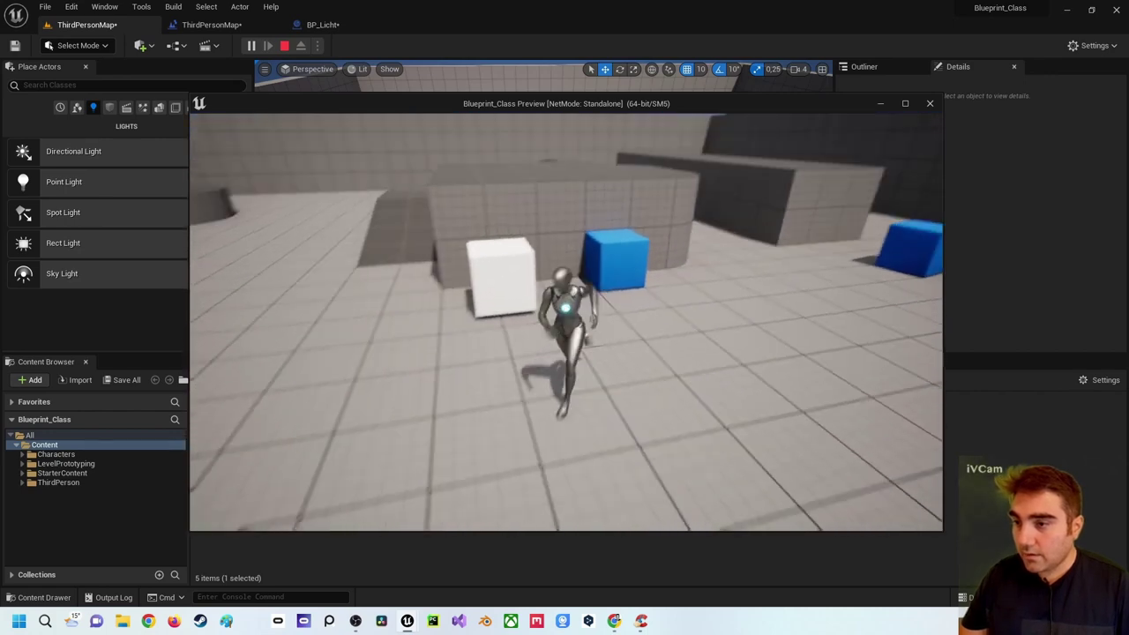
pyautogui.press('Escape')
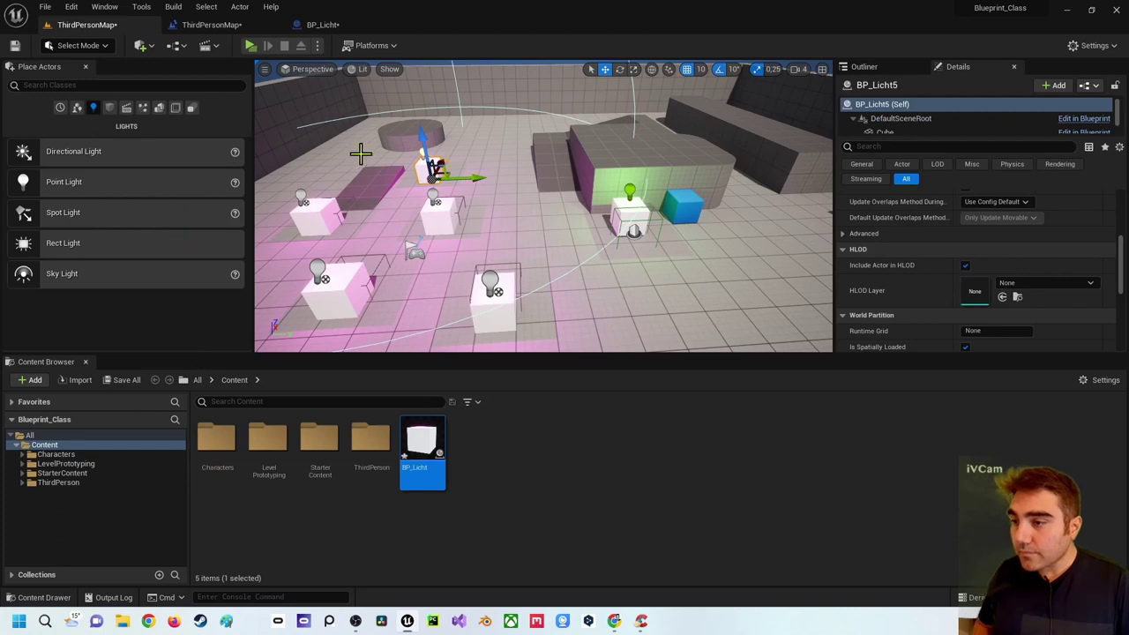
pyautogui.moveTo(360, 154); pyautogui.dragTo(435, 114, button='middle')
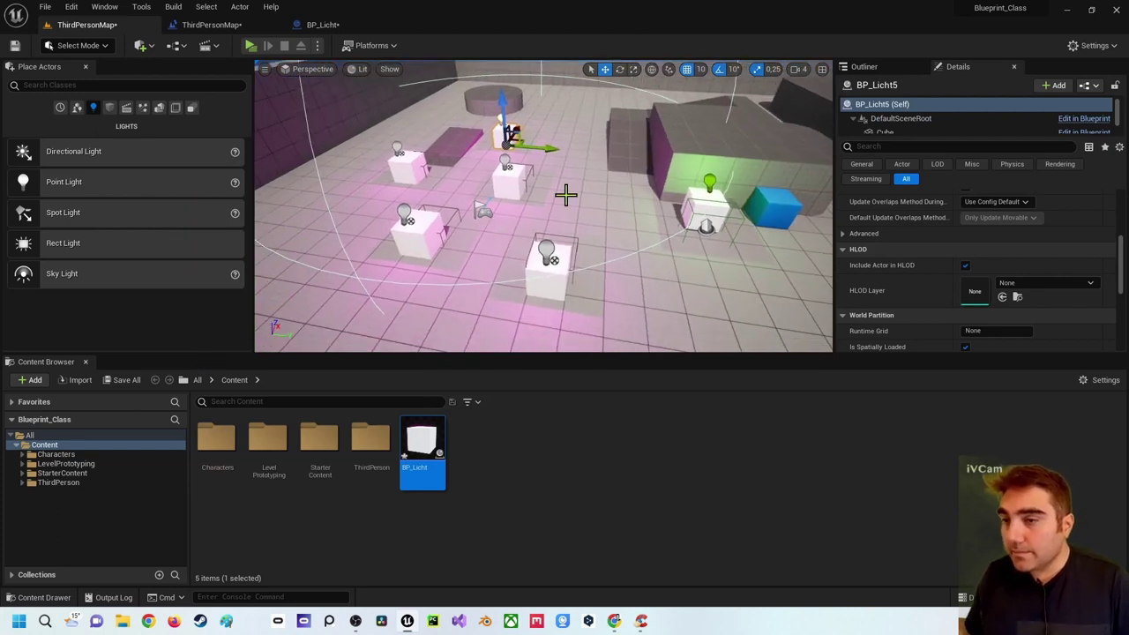
# - Select the white cube, show the Outliner, inspect the Level Blueprint's visibility wiring, then return to the level
pyautogui.click(716, 216)
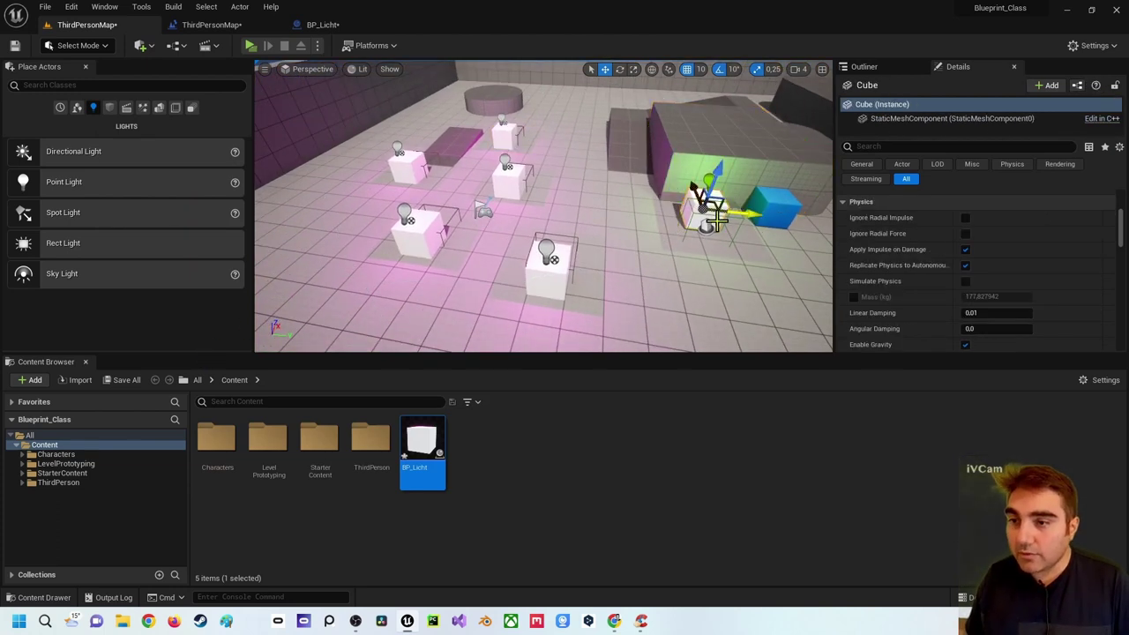
pyautogui.click(891, 68)
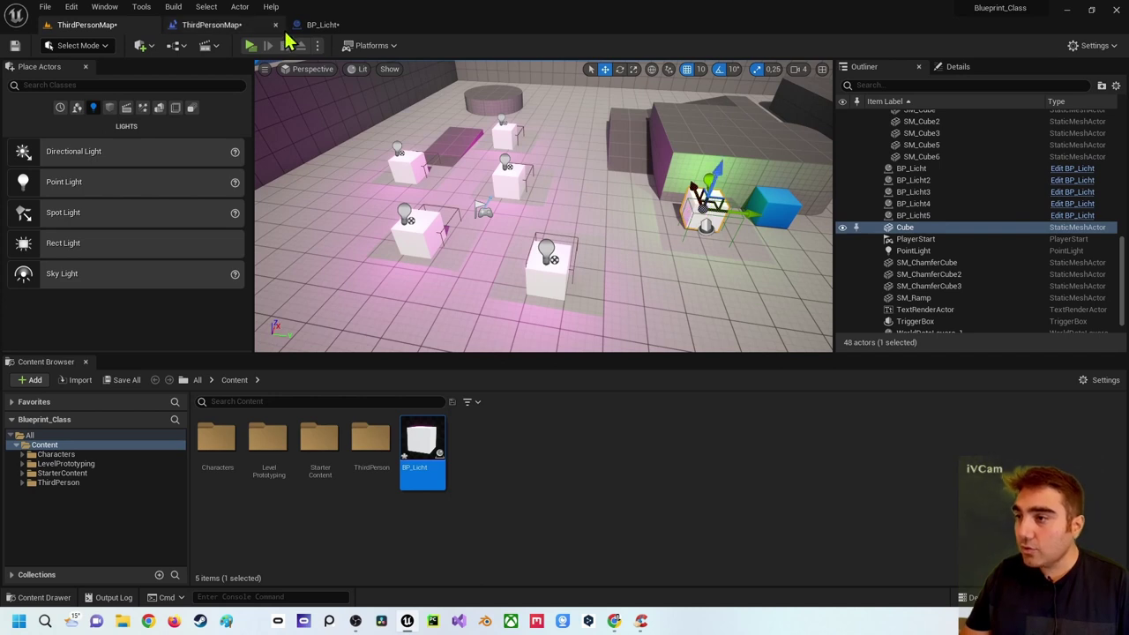
pyautogui.click(231, 29)
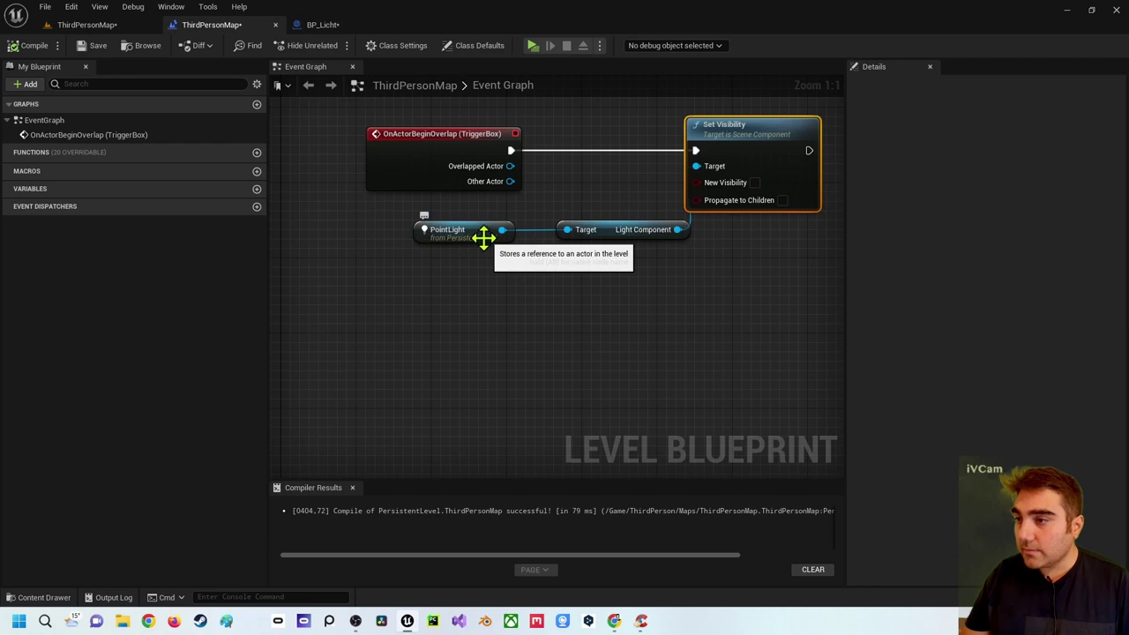
pyautogui.moveTo(474, 269); pyautogui.dragTo(504, 253, button='right')
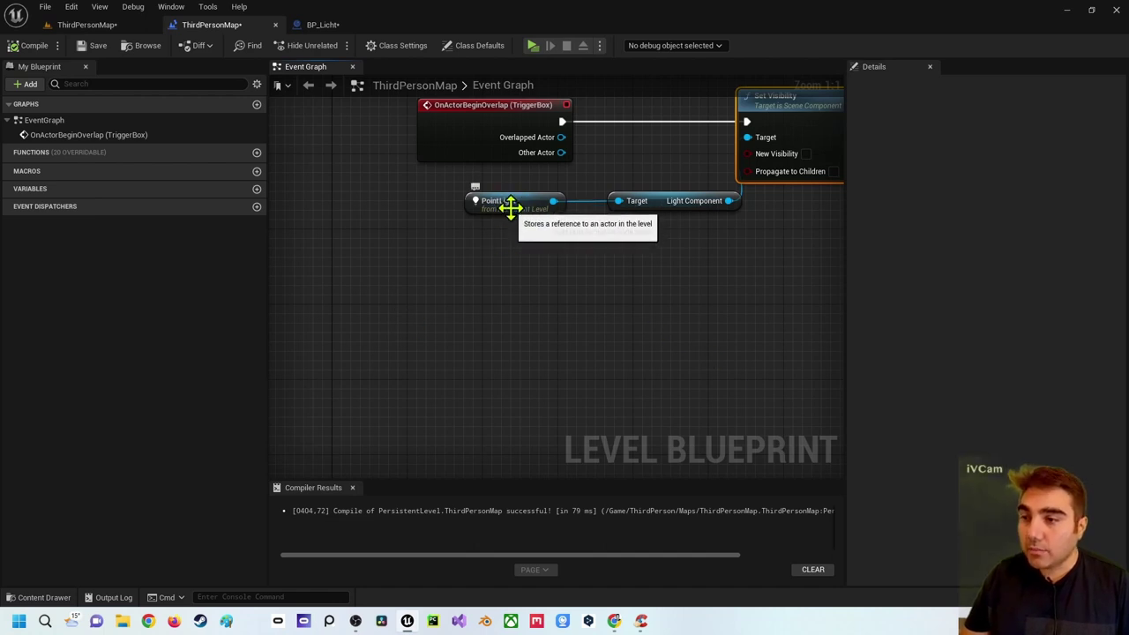
pyautogui.click(97, 24)
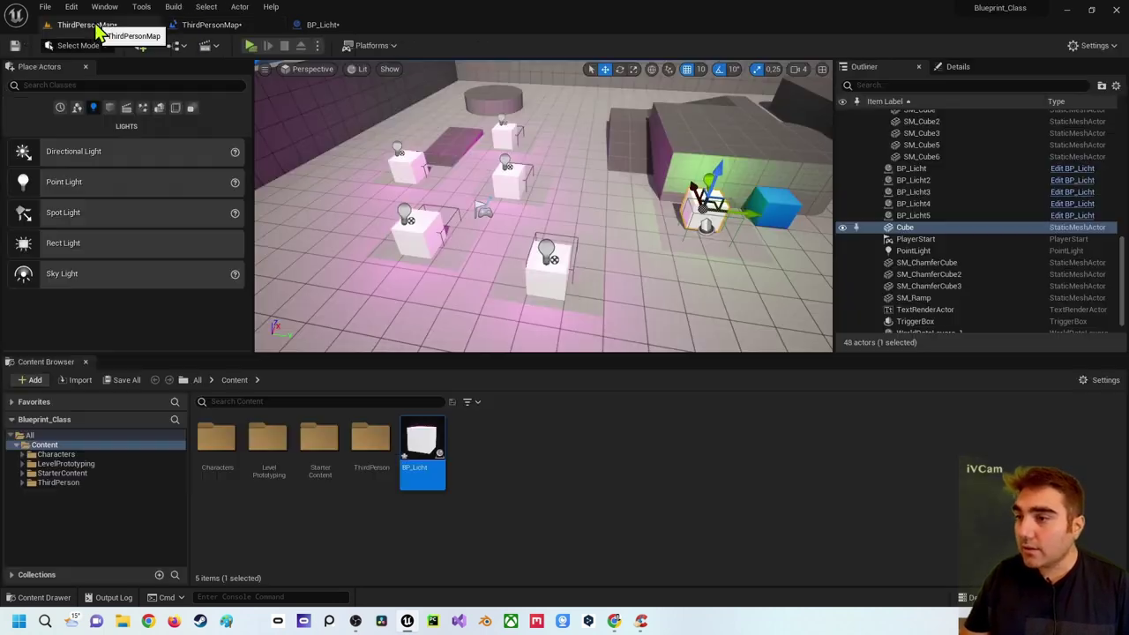
# - Duplicate the PointLight as PointLight2 and move it to the right
pyautogui.click(706, 225)
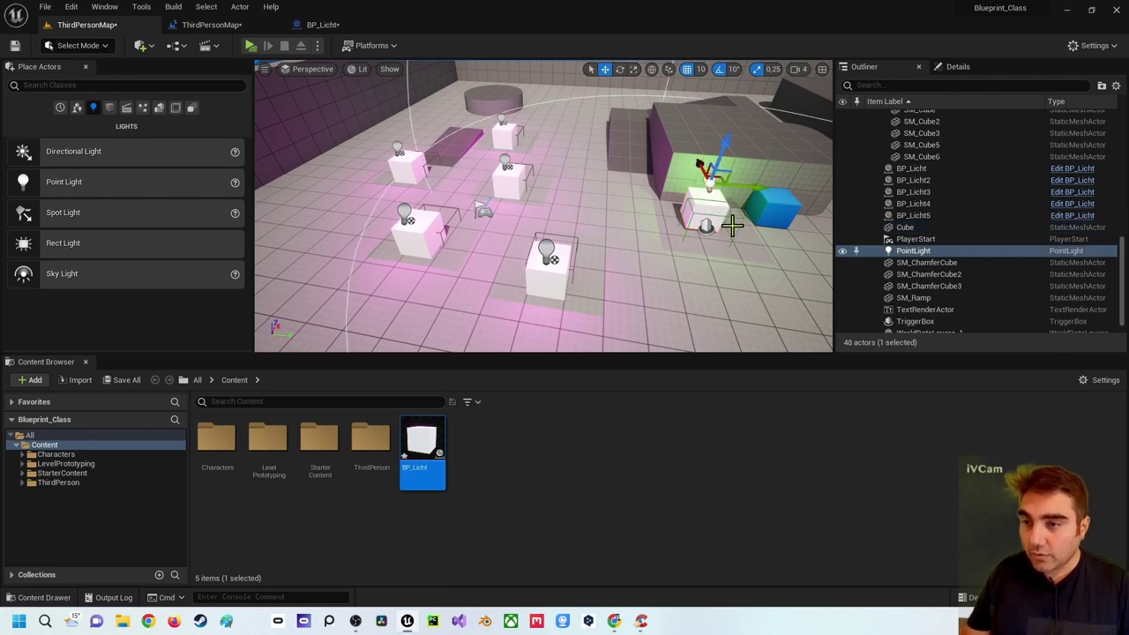
pyautogui.hotkey('ctrl', 'd')
pyautogui.moveTo(793, 226); pyautogui.dragTo(846, 231, button='right')
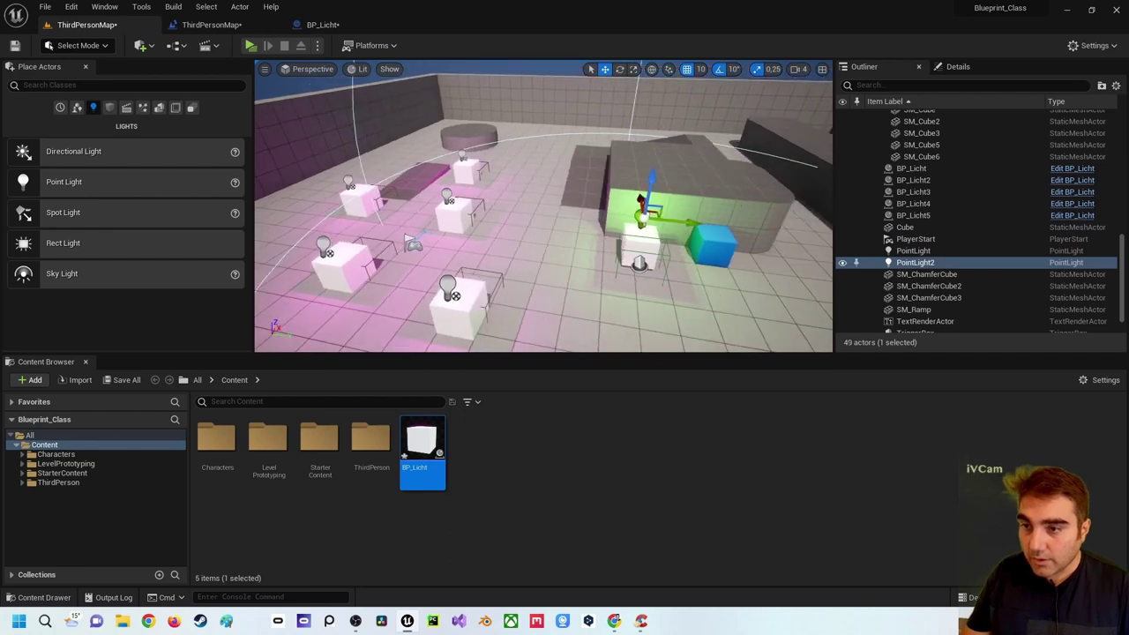
pyautogui.moveTo(710, 237); pyautogui.dragTo(749, 239, button='right')
pyautogui.moveTo(645, 231); pyautogui.dragTo(805, 235)
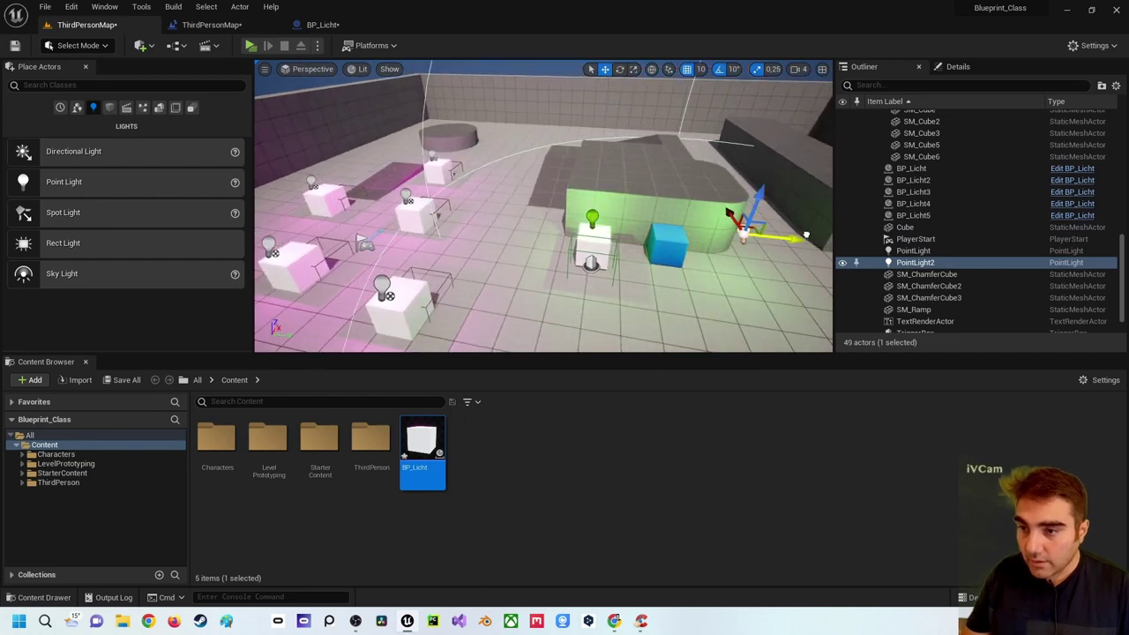
# - Alt-drag copies of the cube and TriggerBox to the right, then open the Level Blueprint
pyautogui.click(604, 234)
pyautogui.keyDown('ctrl'); pyautogui.click(598, 264); pyautogui.keyUp('ctrl')
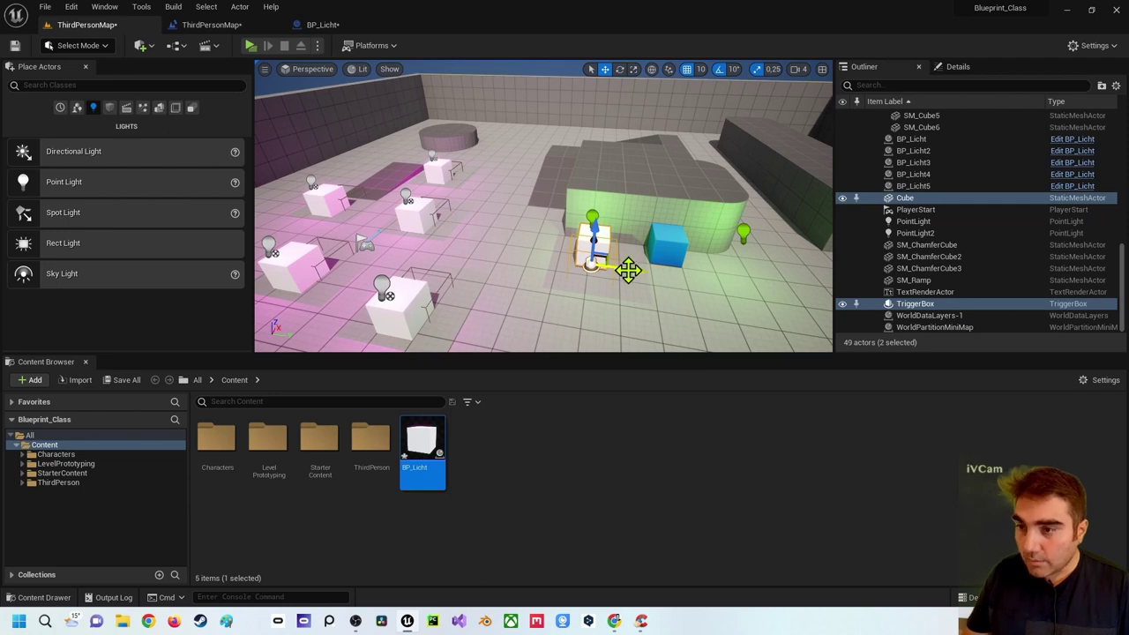
pyautogui.keyDown('alt'); pyautogui.moveTo(625, 268); pyautogui.dragTo(790, 279); pyautogui.keyUp('alt')
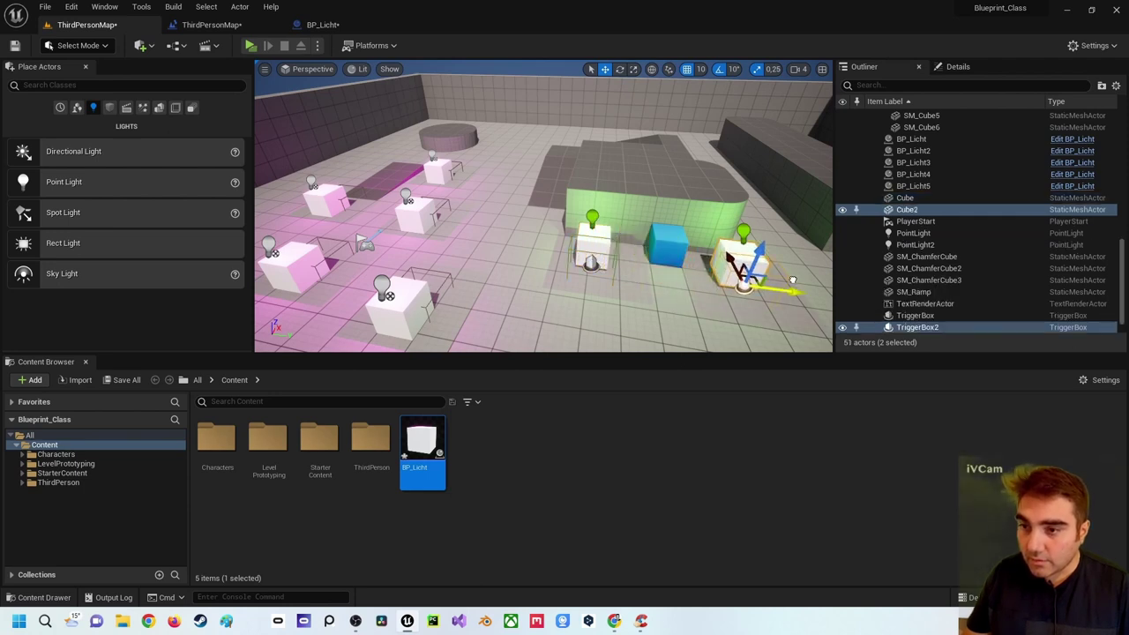
pyautogui.click(590, 216)
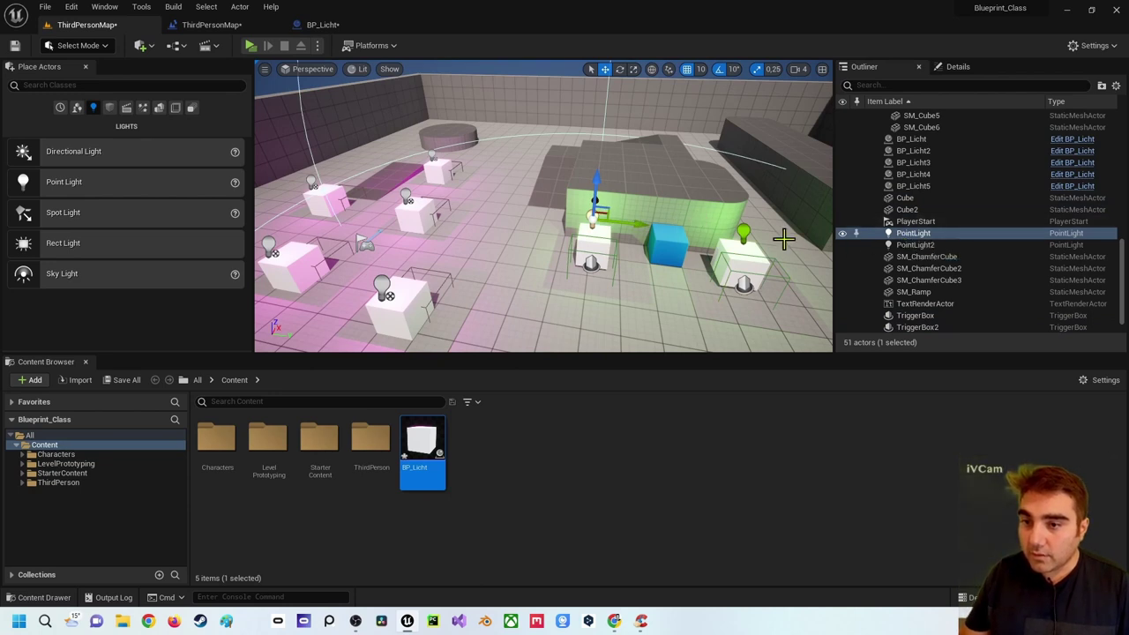
pyautogui.click(743, 232)
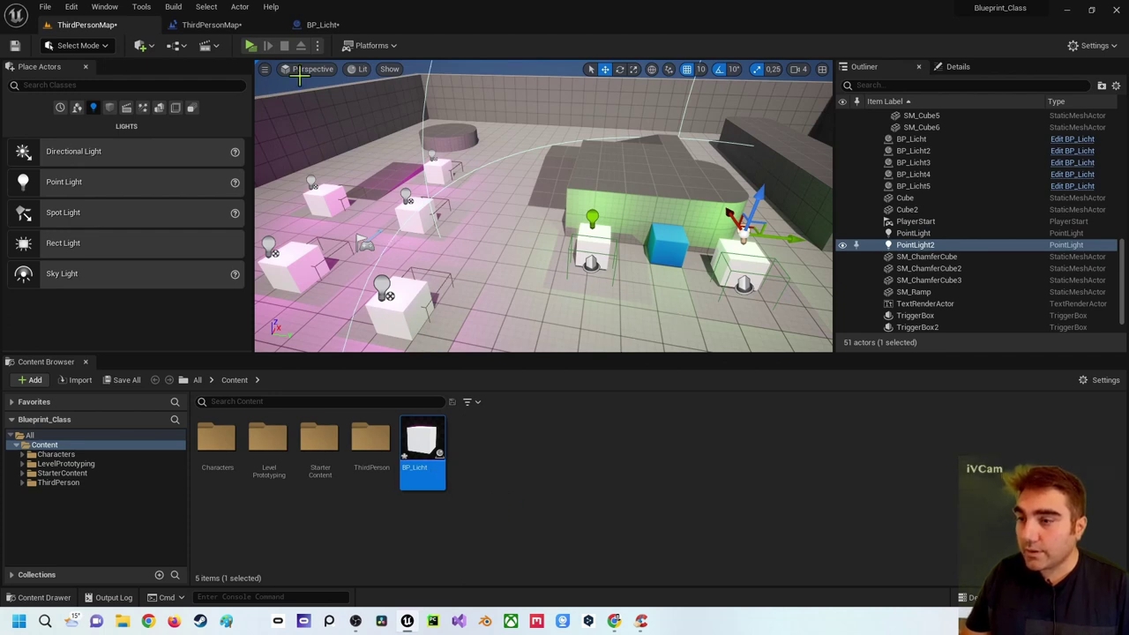
pyautogui.click(225, 25)
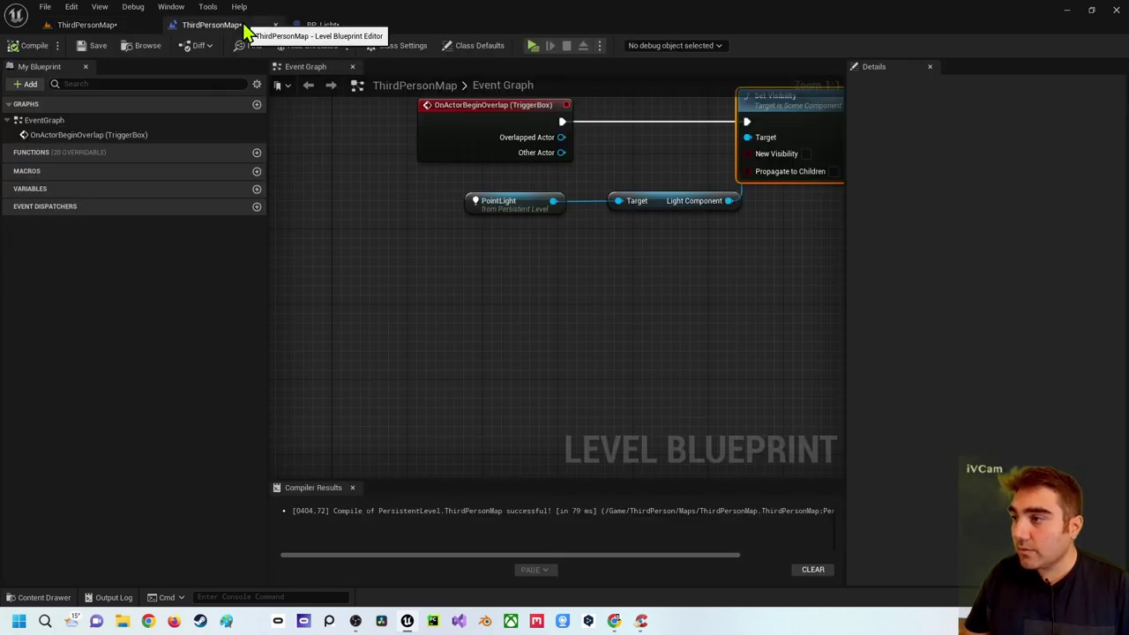
# - Add a PointLight2 reference node to the Level Blueprint and move it lower in the graph
pyautogui.rightClick(459, 310)
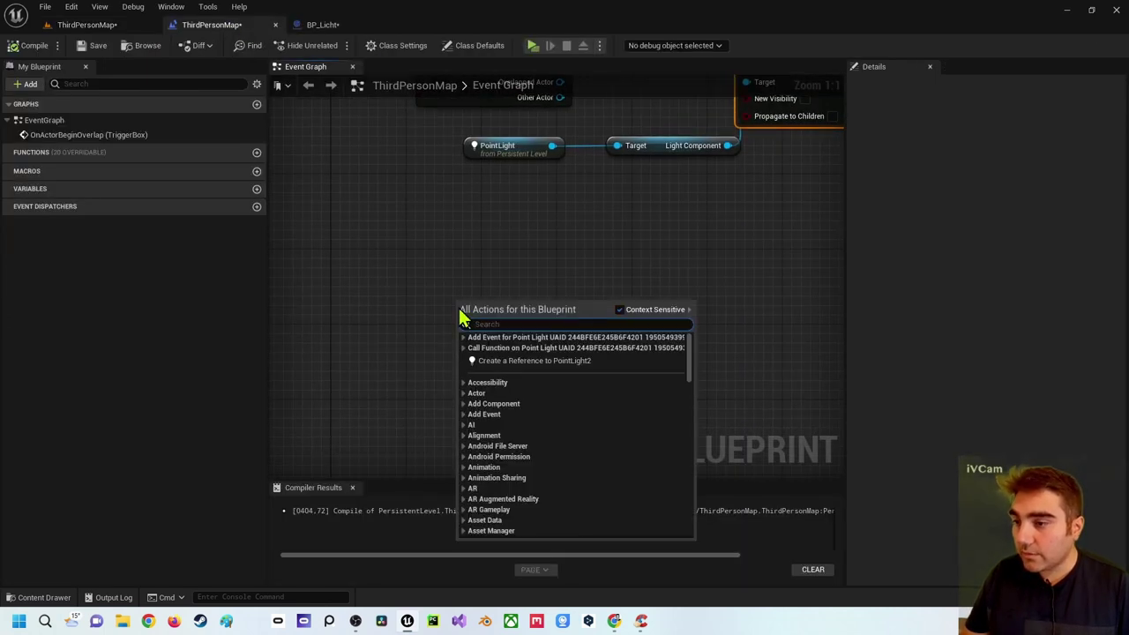
pyautogui.click(486, 361)
pyautogui.moveTo(479, 307); pyautogui.dragTo(493, 355)
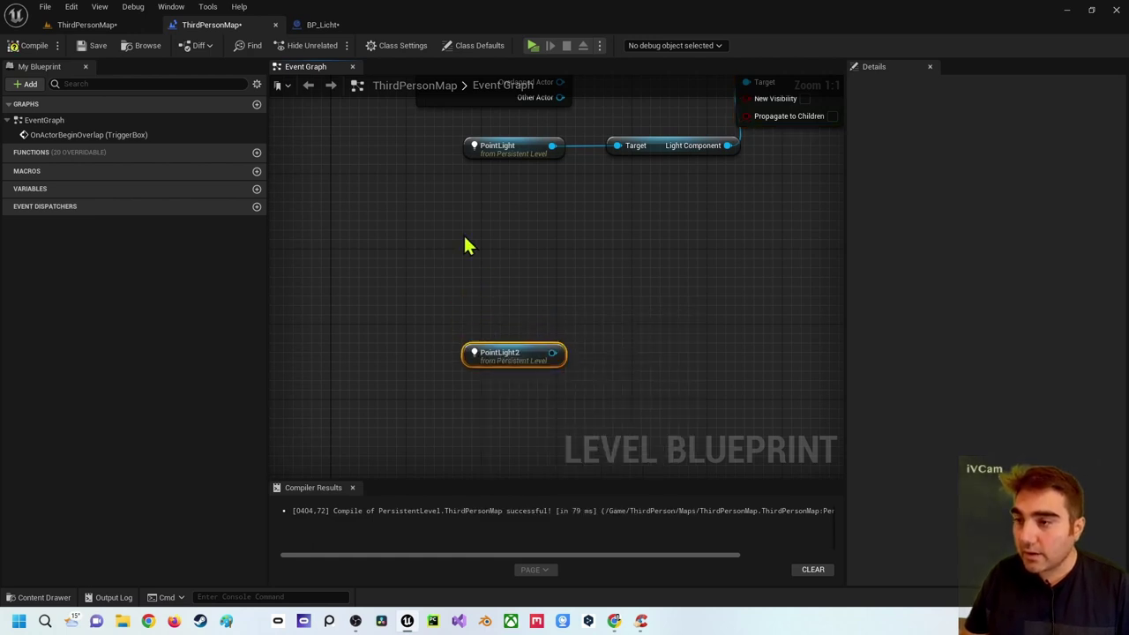
pyautogui.moveTo(467, 246); pyautogui.dragTo(494, 310, button='right')
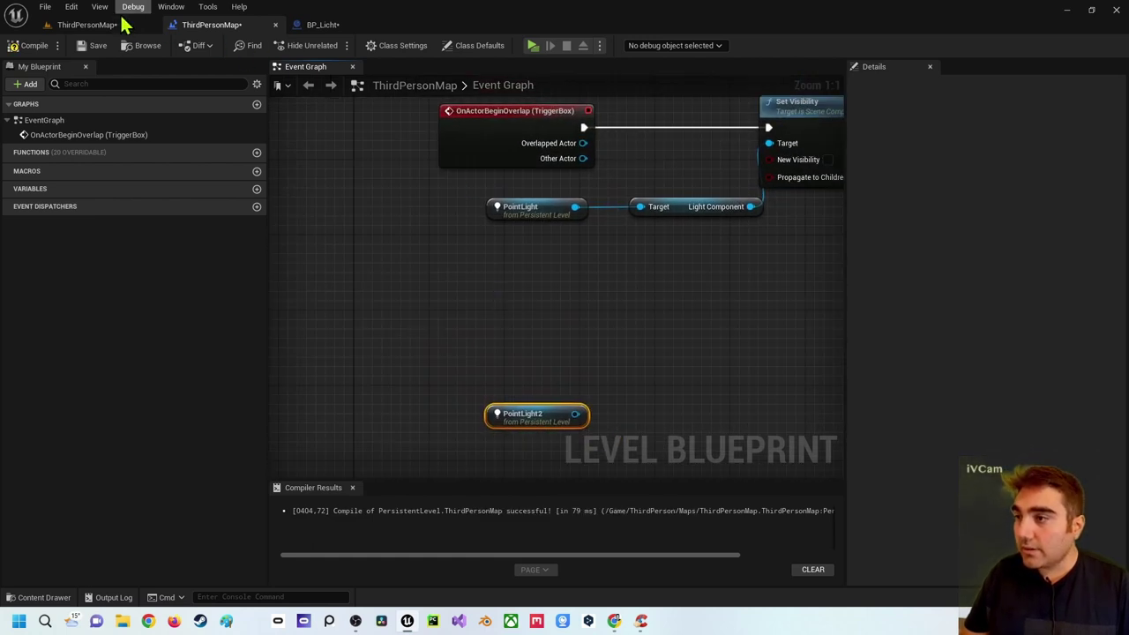
# - Add an On Actor Begin Overlap event for the first trigger box to the Level Blueprint
pyautogui.click(78, 25)
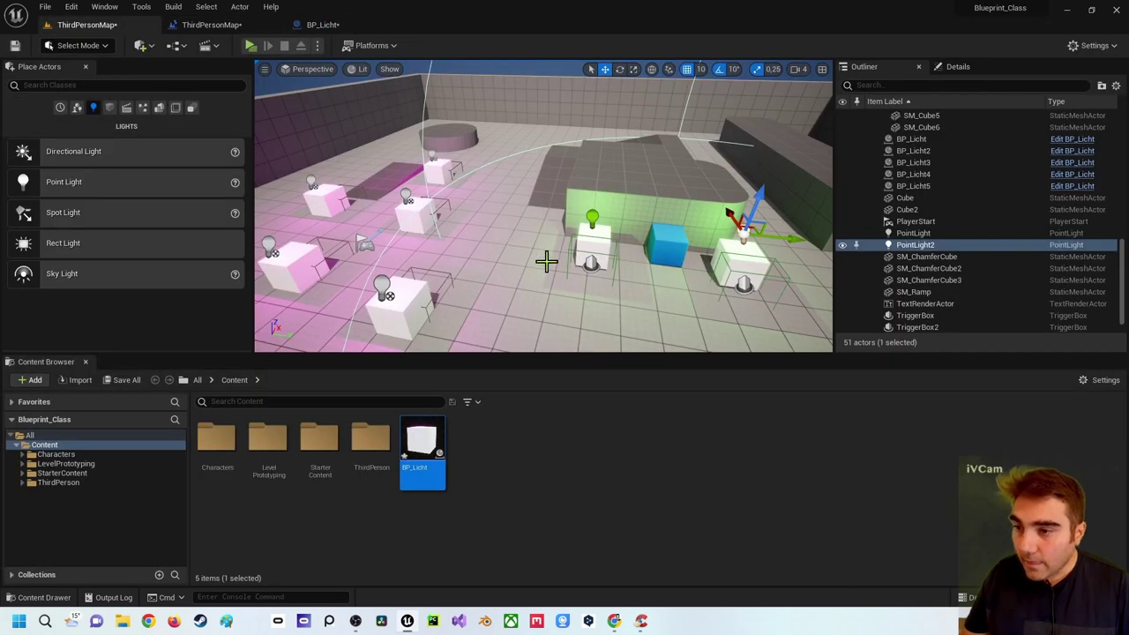
pyautogui.click(591, 266)
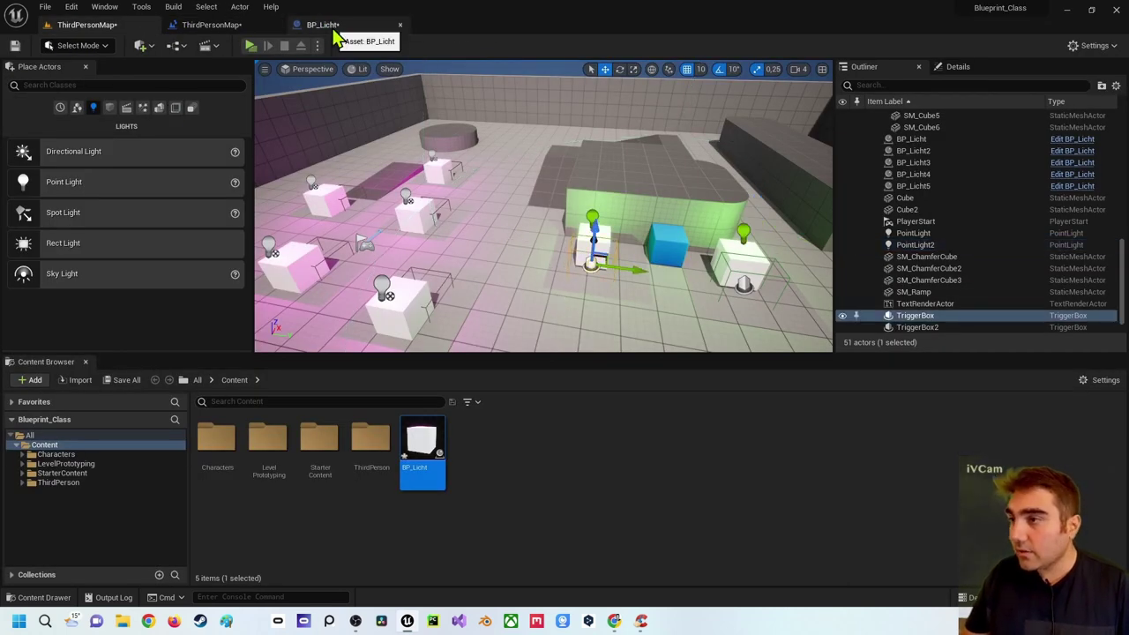
pyautogui.click(236, 35)
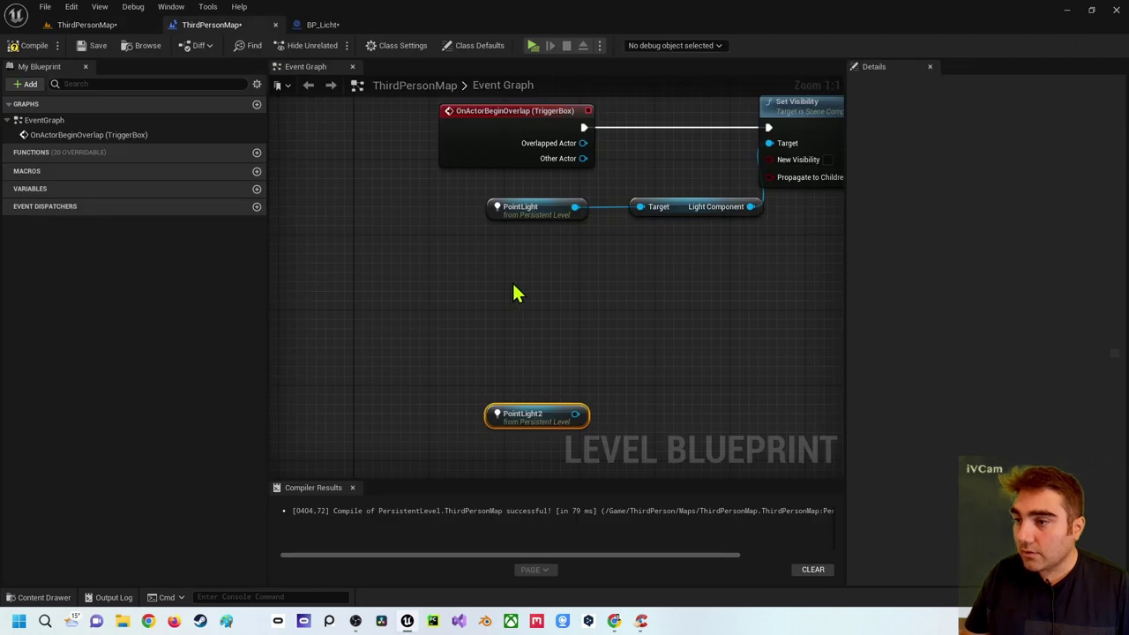
pyautogui.rightClick(421, 262)
pyautogui.click(422, 288)
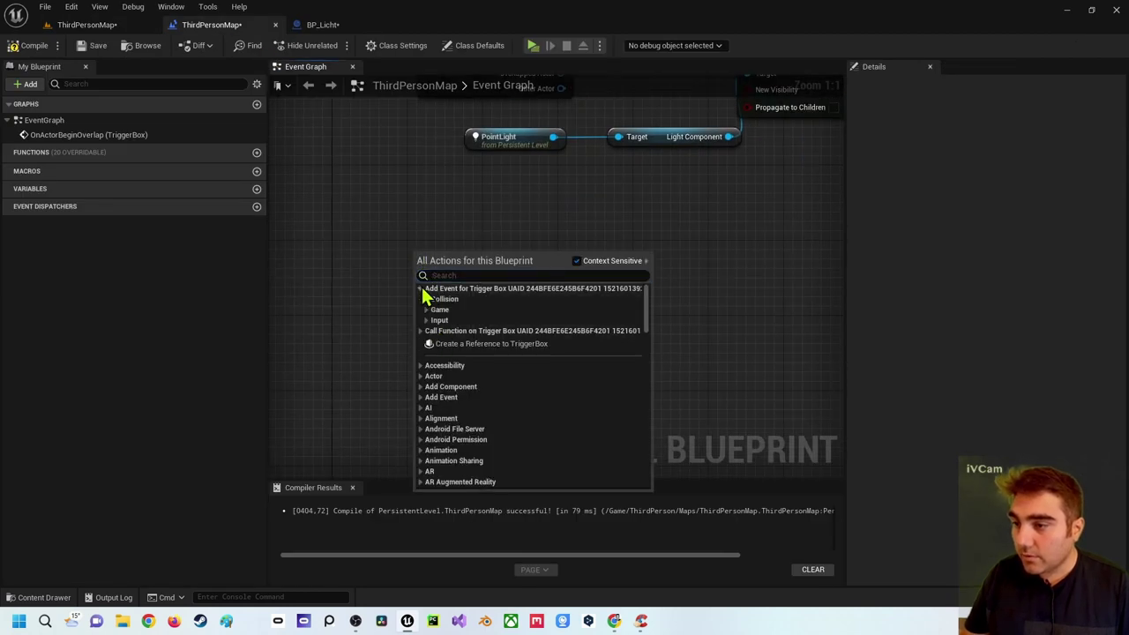
pyautogui.click(421, 301)
pyautogui.click(448, 314)
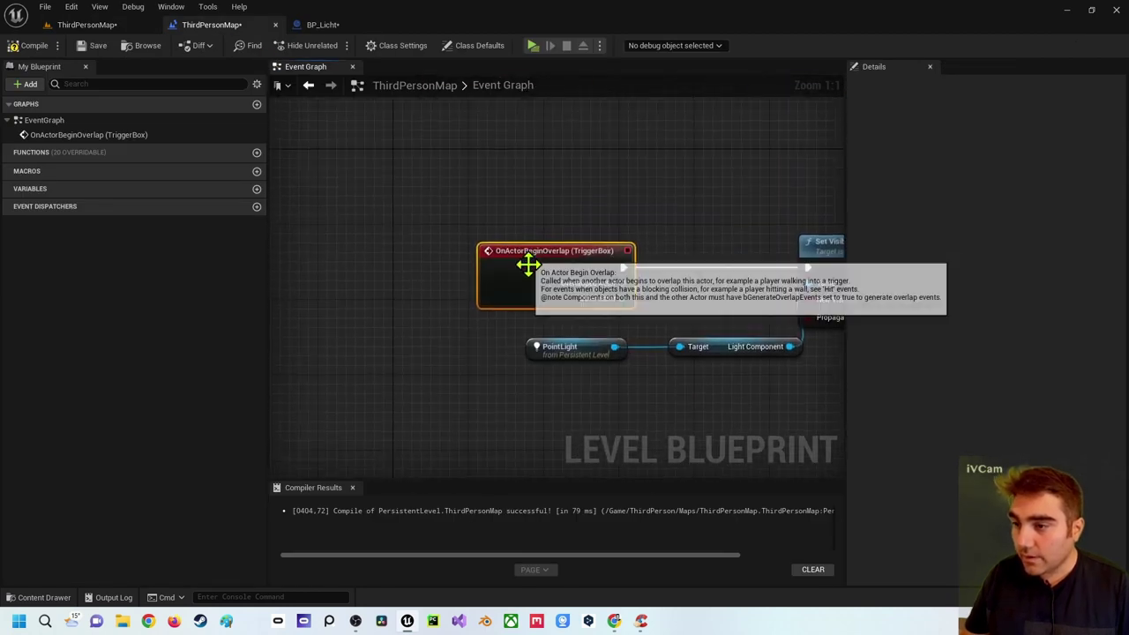
pyautogui.moveTo(371, 293)
pyautogui.mouseDown(button='right')
pyautogui.moveTo(413, 175)
pyautogui.moveTo(384, 111)
pyautogui.mouseUp(button='right')
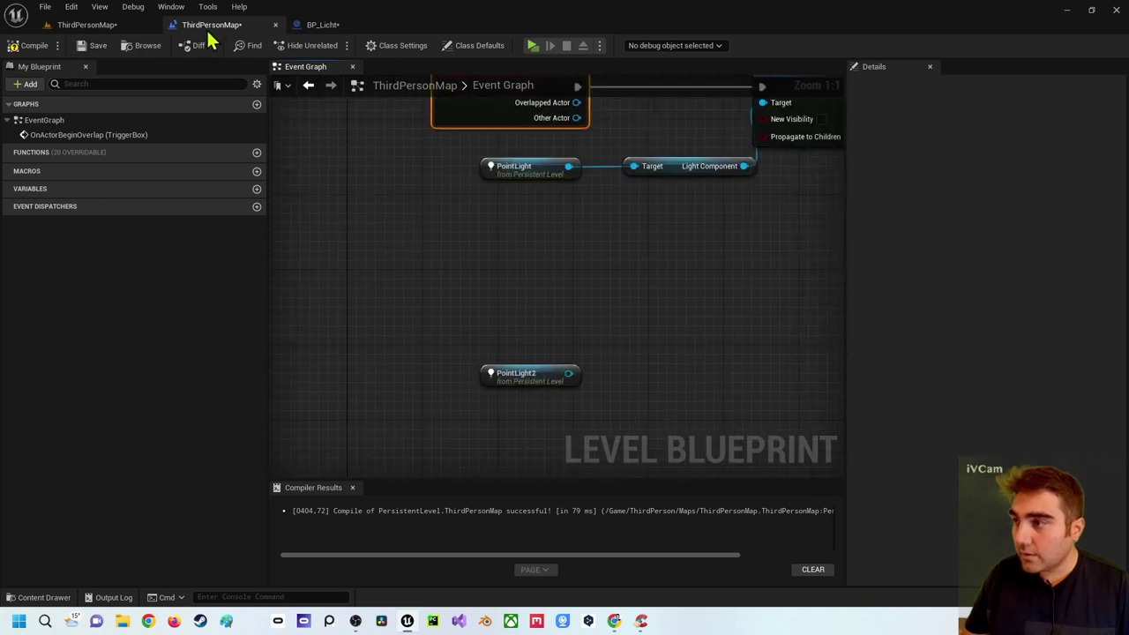
# - Select TriggerBox2 and add its On Actor Begin Overlap event to the Level Blueprint
pyautogui.click(87, 24)
pyautogui.click(743, 283)
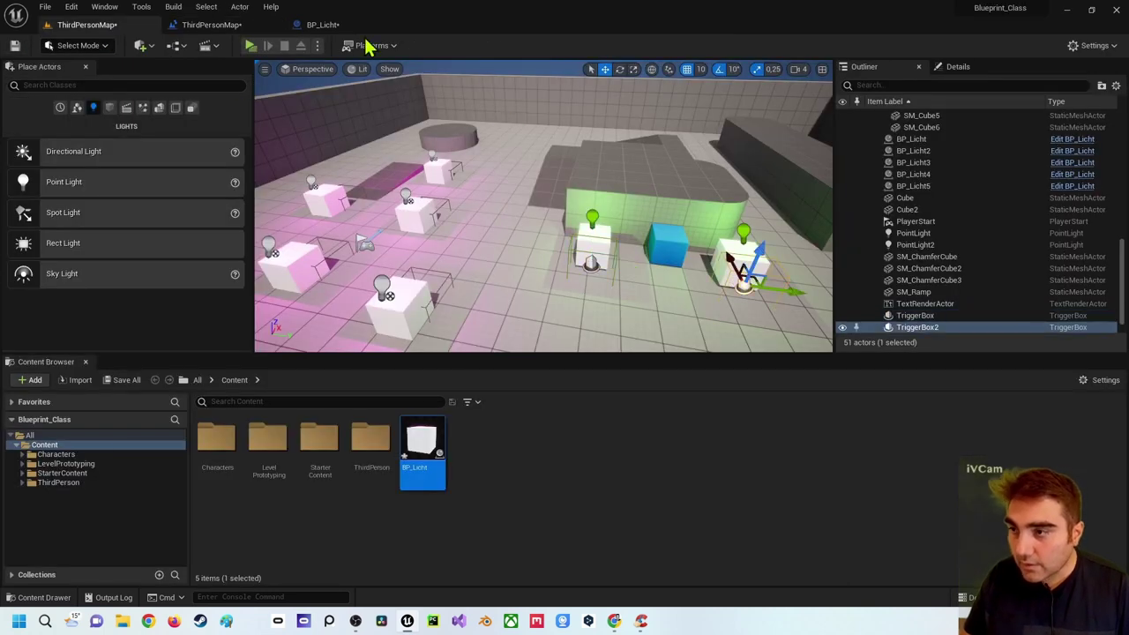
pyautogui.click(231, 25)
pyautogui.rightClick(432, 239)
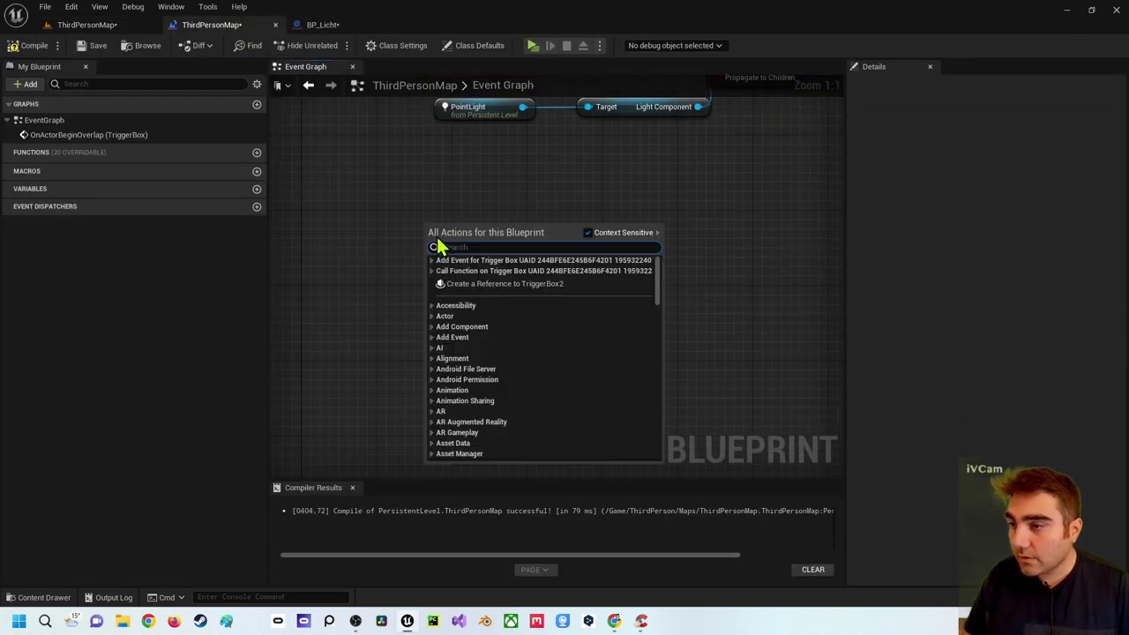
pyautogui.click(432, 261)
pyautogui.click(443, 273)
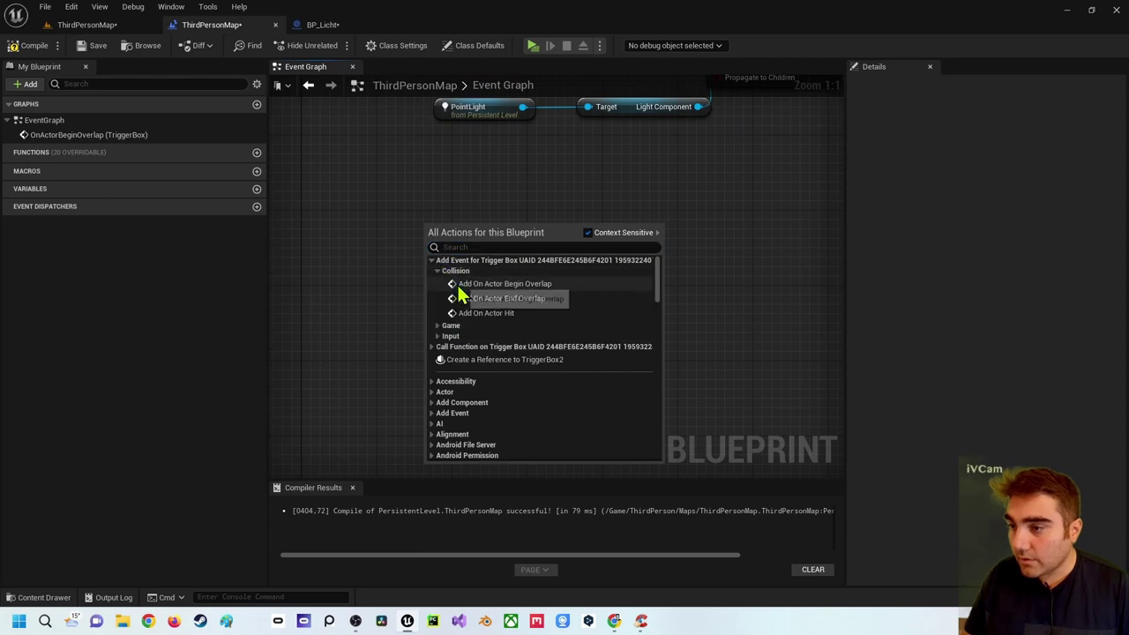
pyautogui.click(463, 284)
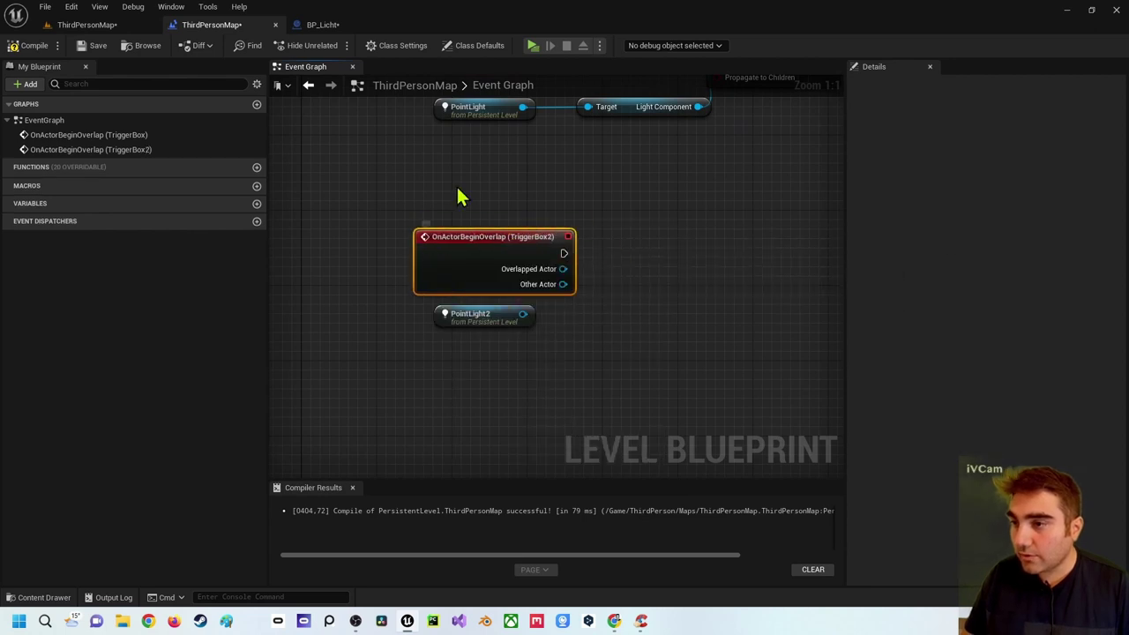
pyautogui.moveTo(505, 321); pyautogui.dragTo(430, 359, button='right')
# - Wire TriggerBox2's overlap event into Set Visibility on PointLight2's light, then return to ThirdPersonMap
pyautogui.moveTo(449, 352); pyautogui.dragTo(599, 308)
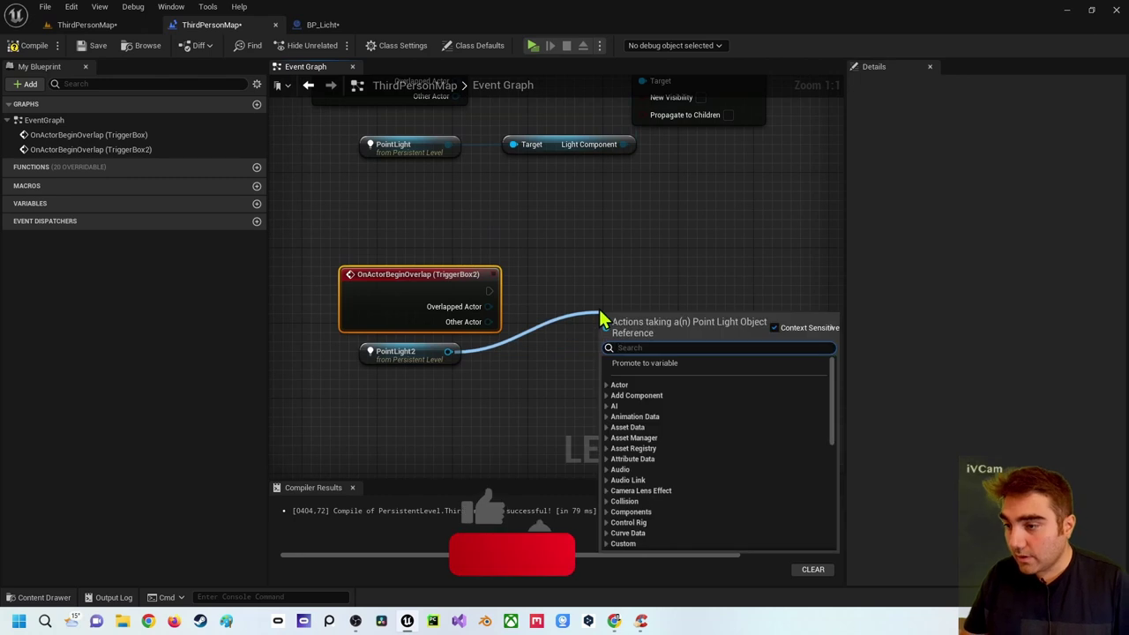
pyautogui.write('setvi')
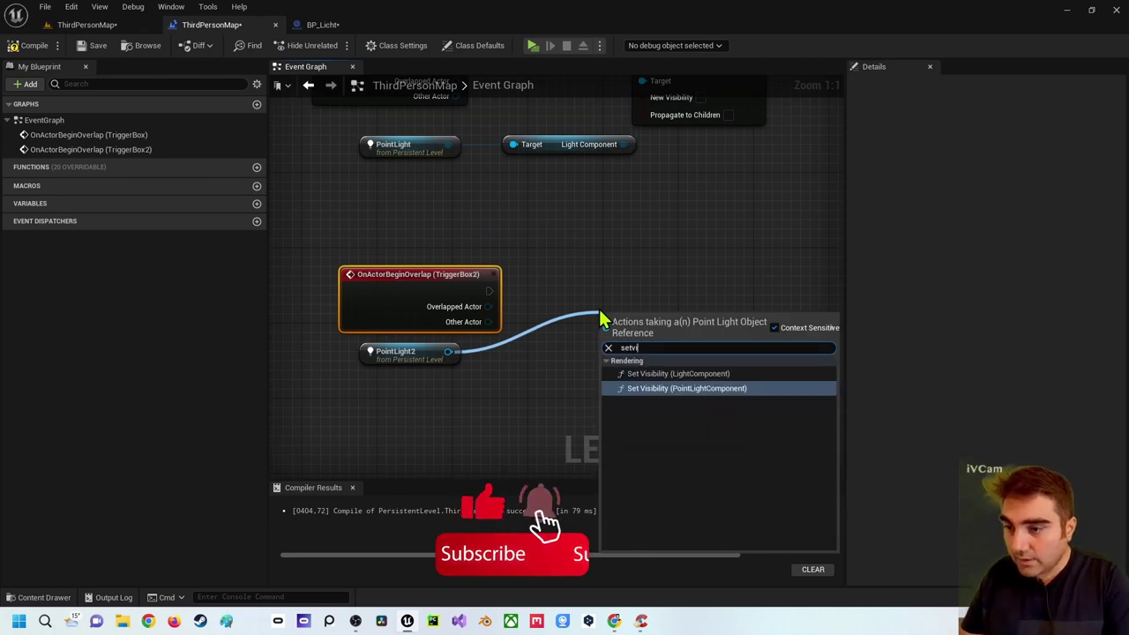
pyautogui.press('Return')
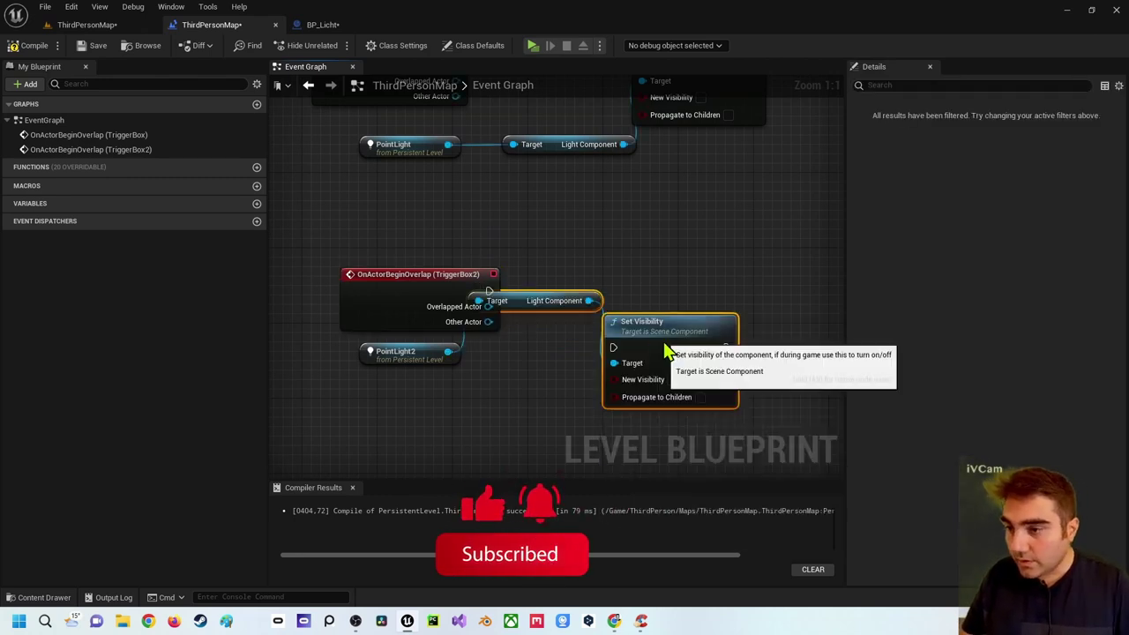
pyautogui.moveTo(668, 350)
pyautogui.mouseDown()
pyautogui.moveTo(688, 408)
pyautogui.moveTo(699, 269)
pyautogui.mouseUp()
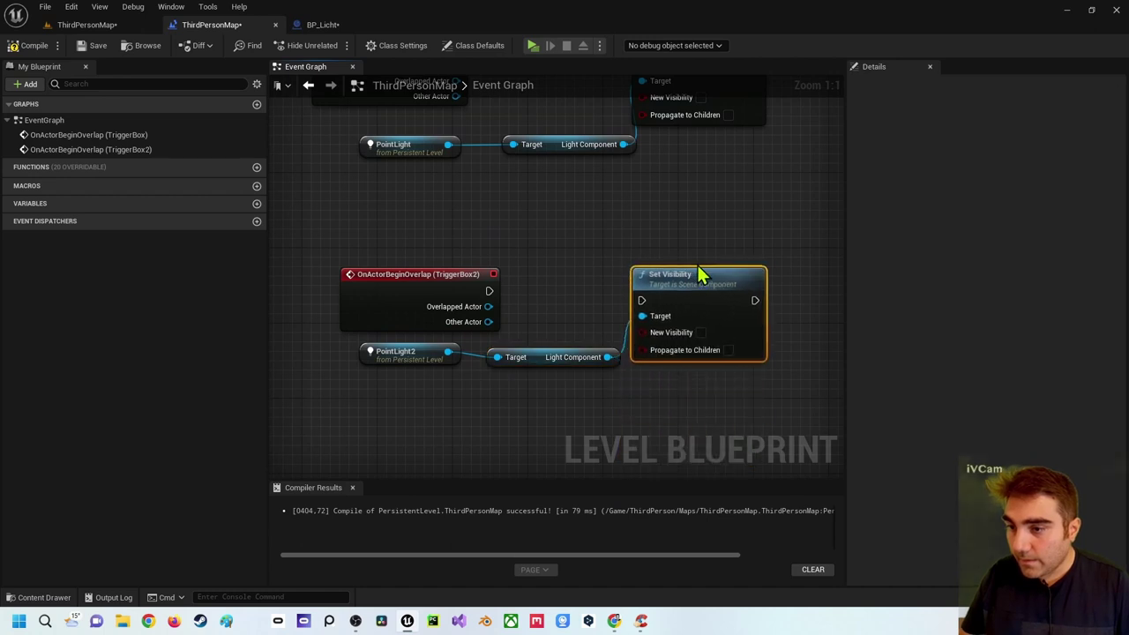
pyautogui.moveTo(488, 291); pyautogui.dragTo(652, 301)
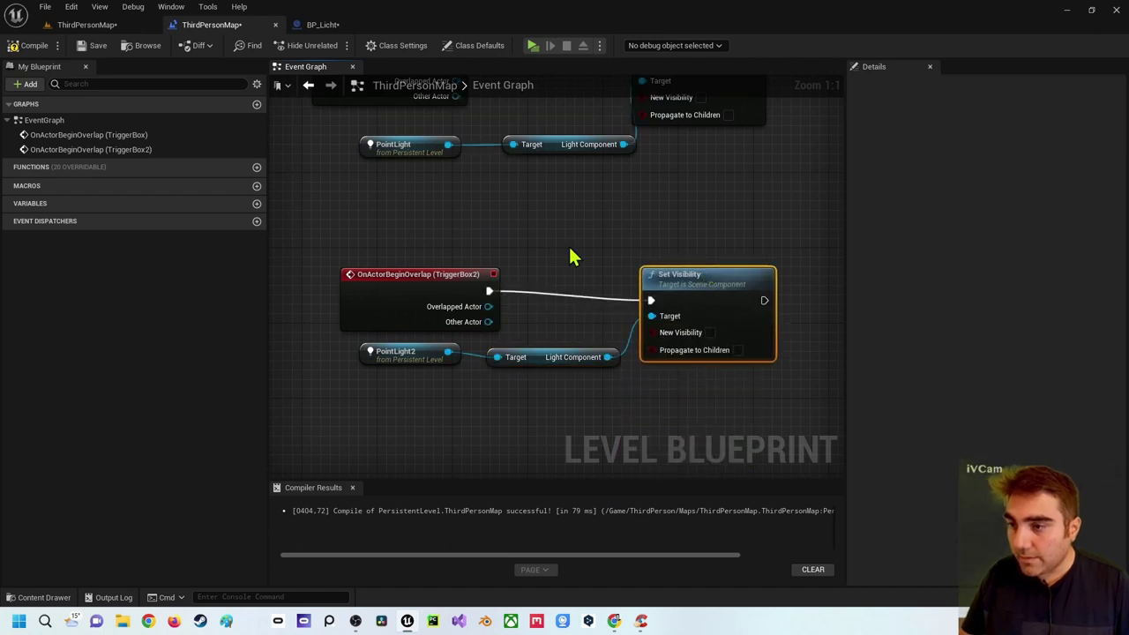
pyautogui.moveTo(570, 252); pyautogui.dragTo(663, 326, button='right')
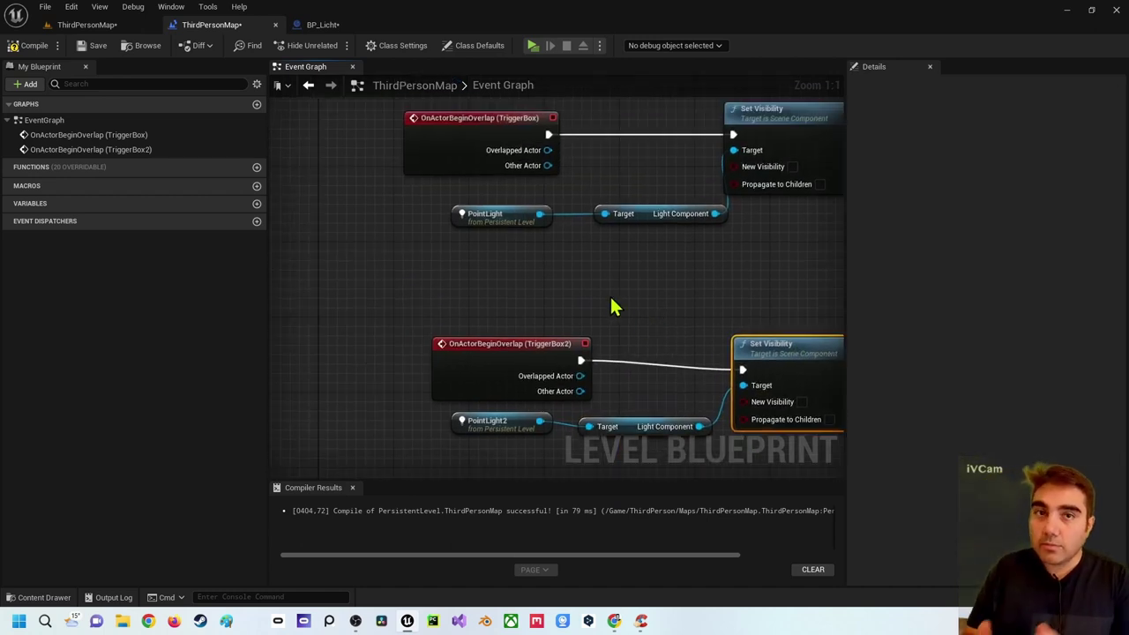
pyautogui.click(81, 26)
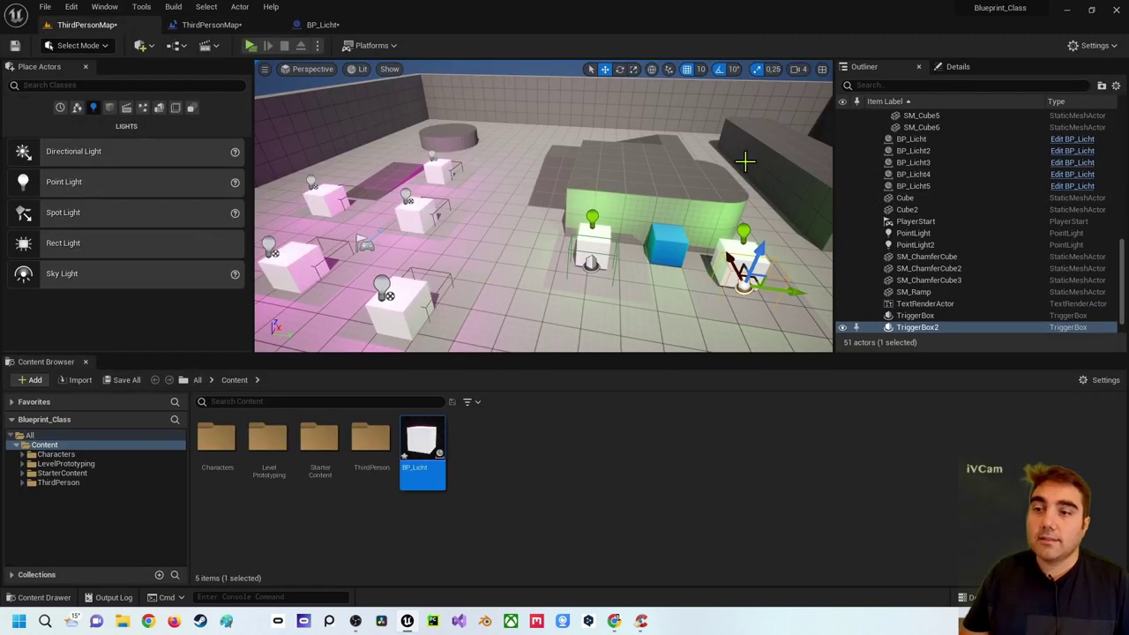
pyautogui.moveTo(743, 158); pyautogui.dragTo(717, 237, button='right')
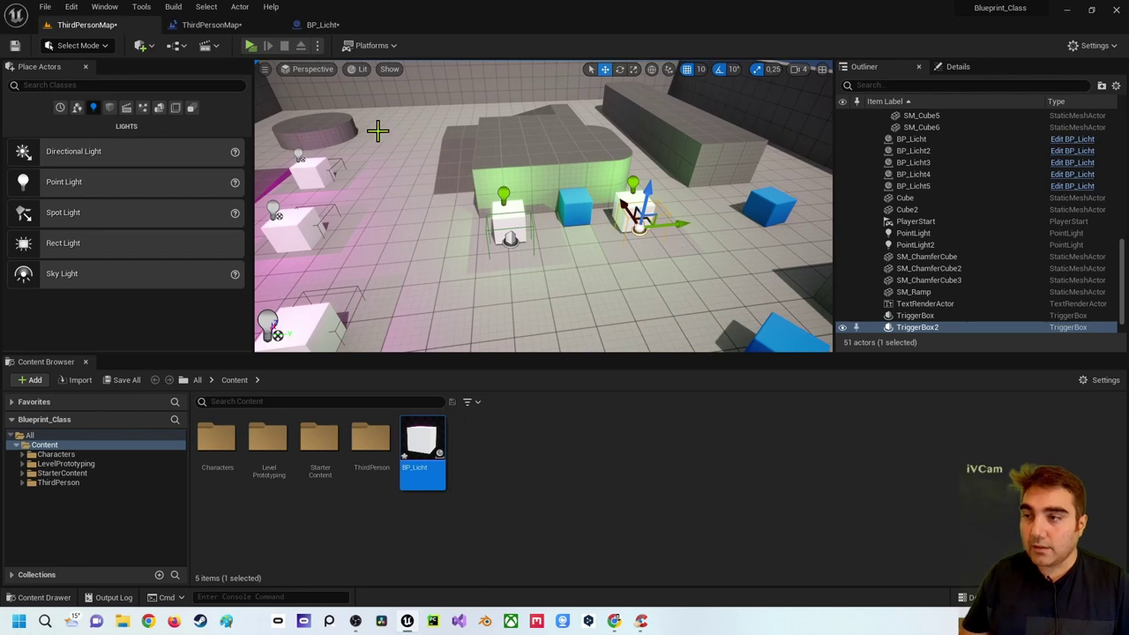
pyautogui.click(509, 245)
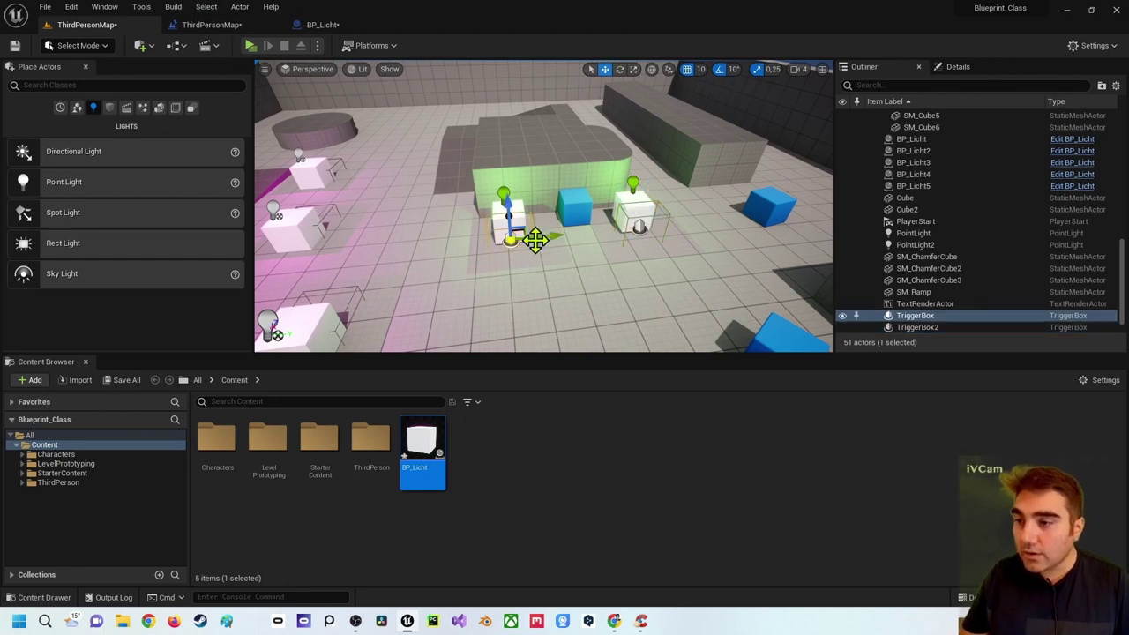
pyautogui.click(641, 224)
pyautogui.click(621, 185)
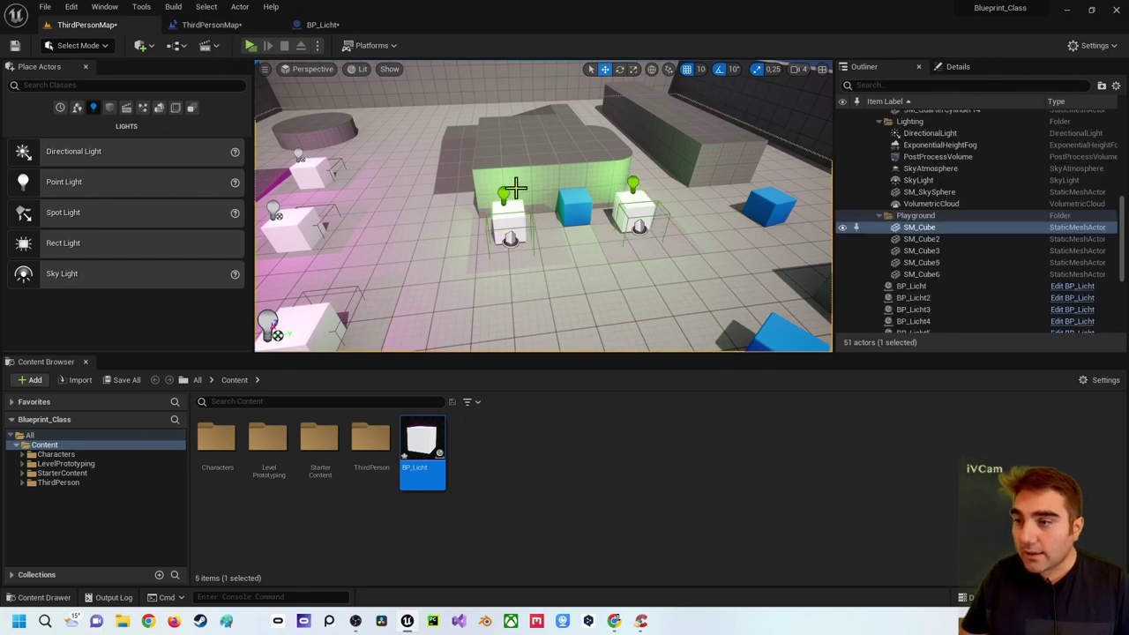
pyautogui.click(497, 193)
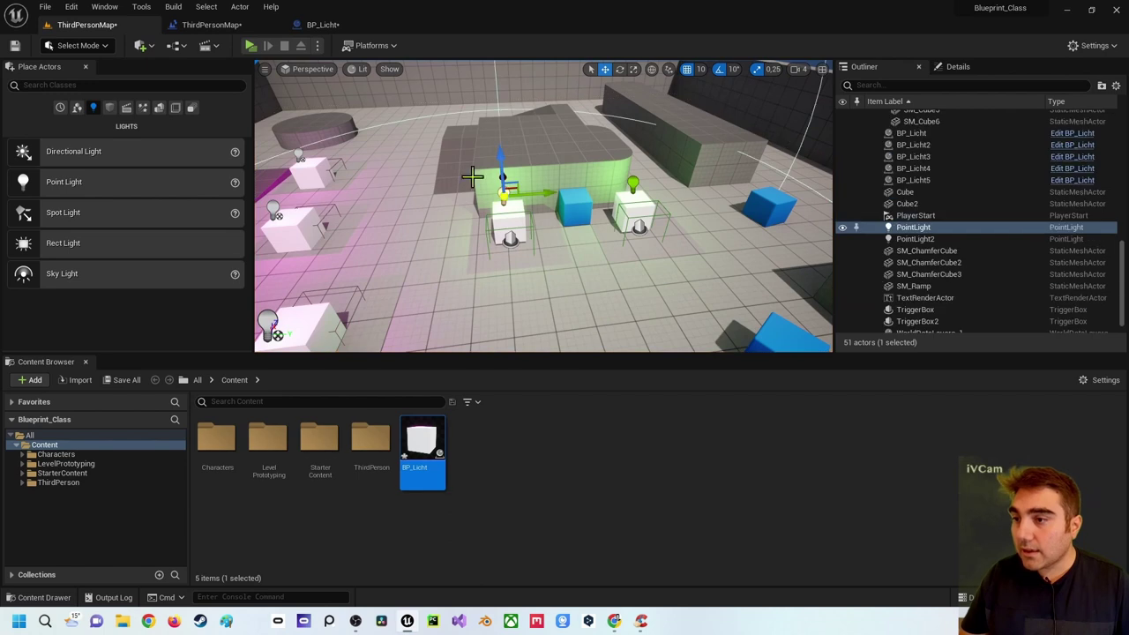
pyautogui.click(212, 25)
pyautogui.click(86, 25)
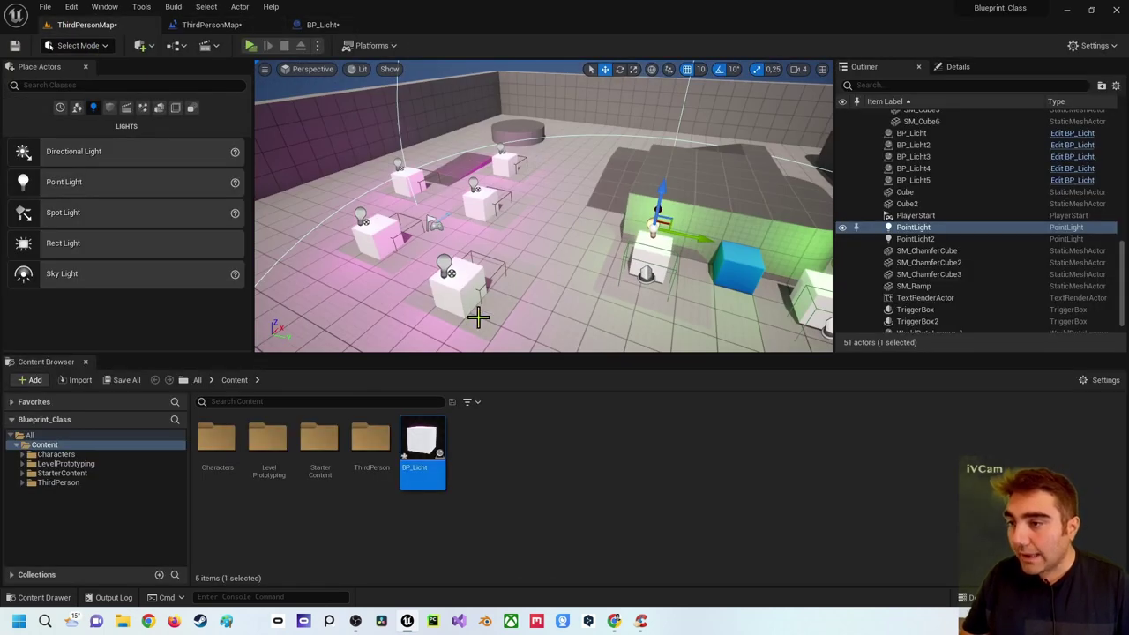
pyautogui.doubleClick(423, 442)
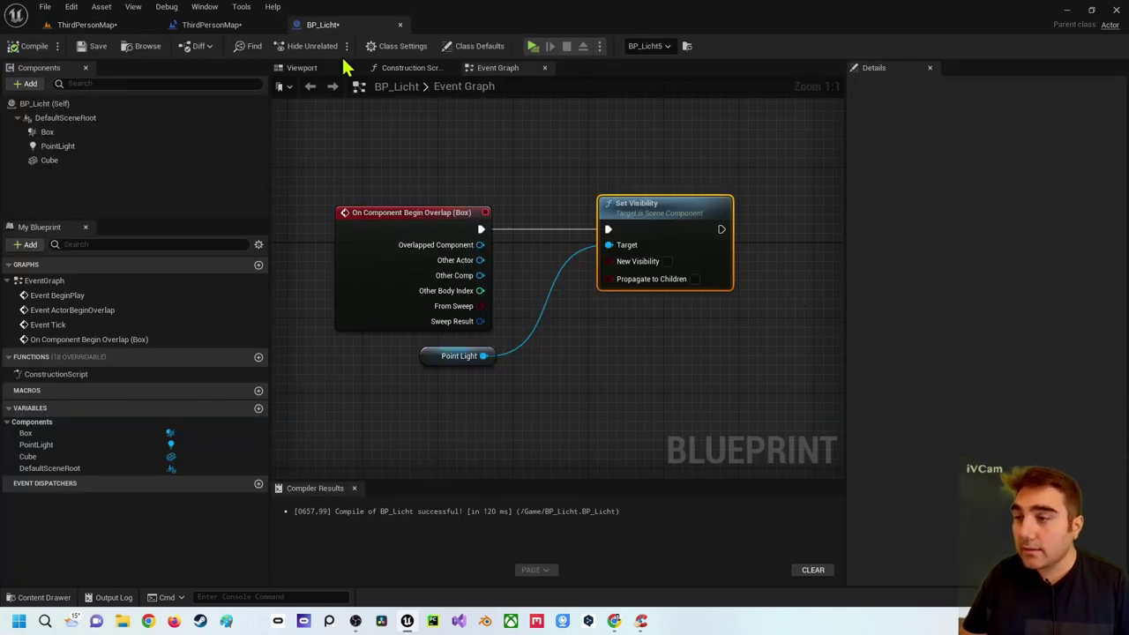
pyautogui.click(104, 24)
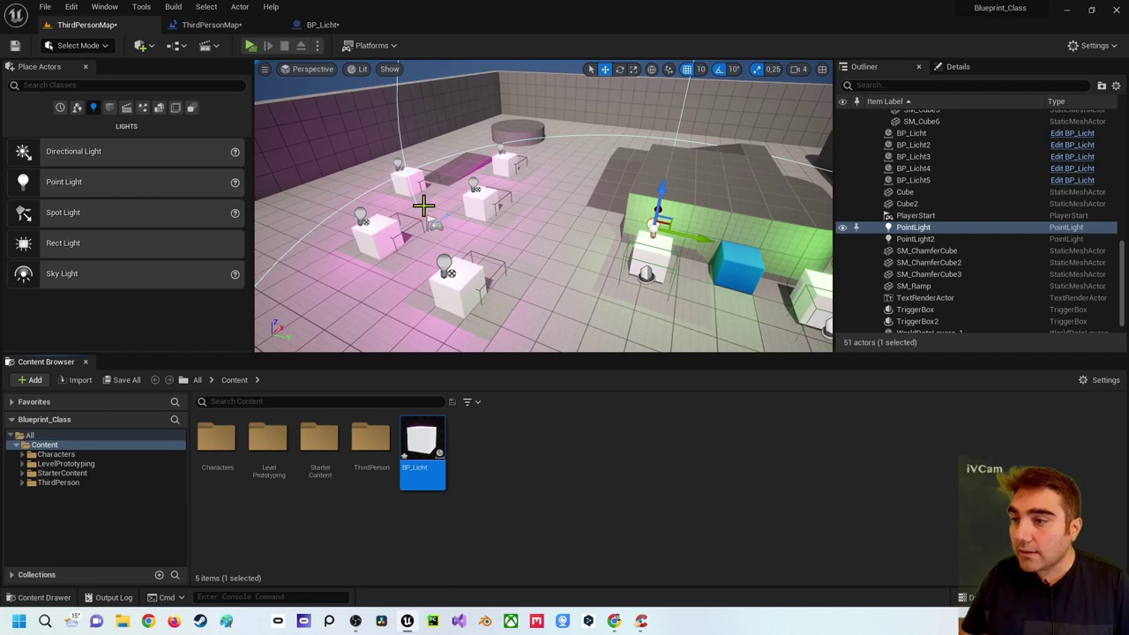
pyautogui.moveTo(563, 234)
pyautogui.mouseDown(button='right')
pyautogui.moveTo(599, 255)
pyautogui.moveTo(547, 234)
pyautogui.mouseUp(button='right')
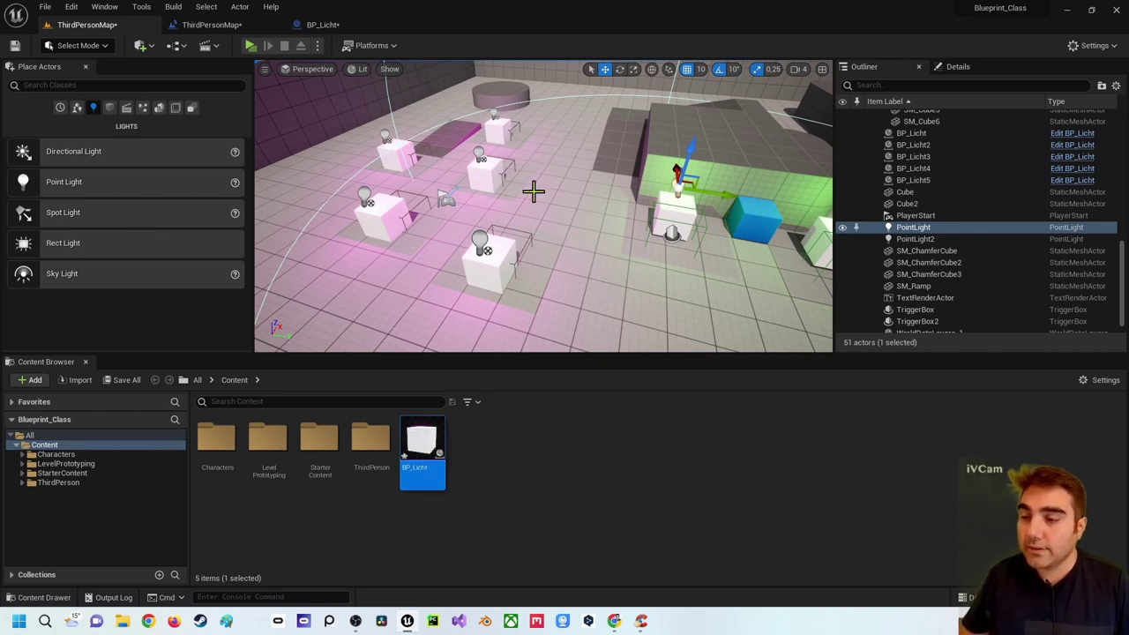
pyautogui.moveTo(576, 214); pyautogui.dragTo(579, 162, button='right')
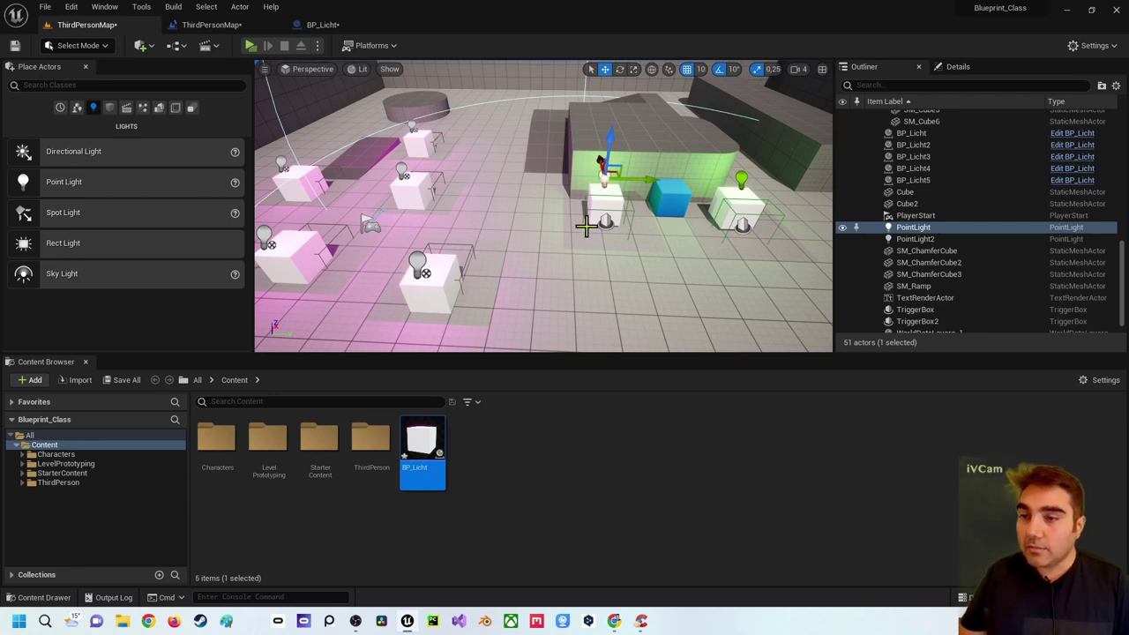
pyautogui.click(225, 26)
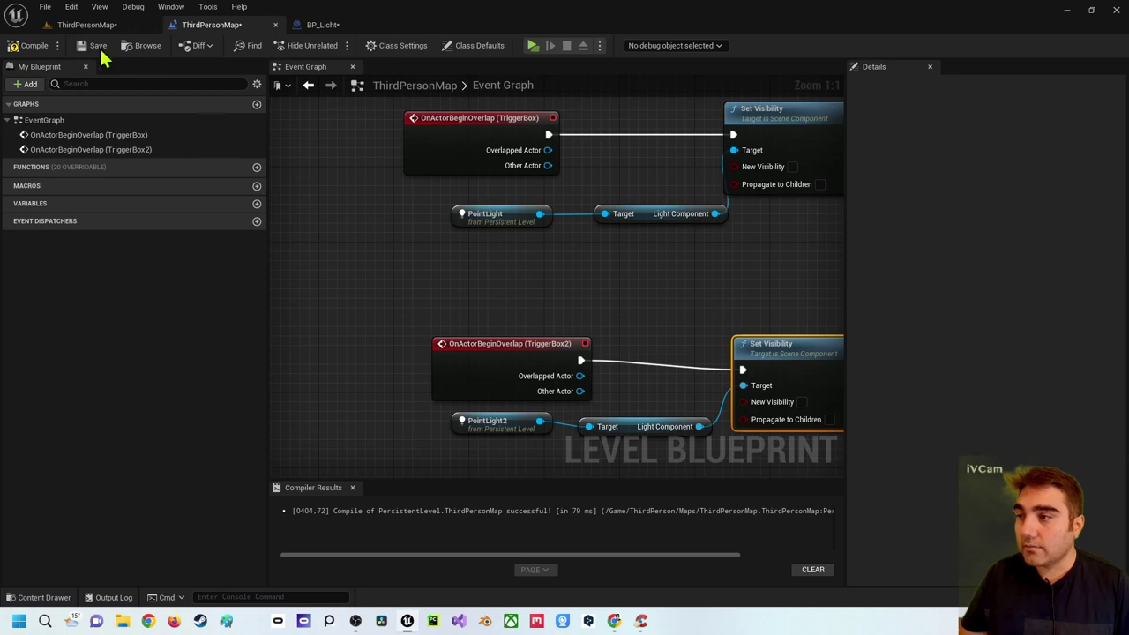
pyautogui.click(86, 25)
pyautogui.moveTo(423, 198); pyautogui.dragTo(467, 212, button='right')
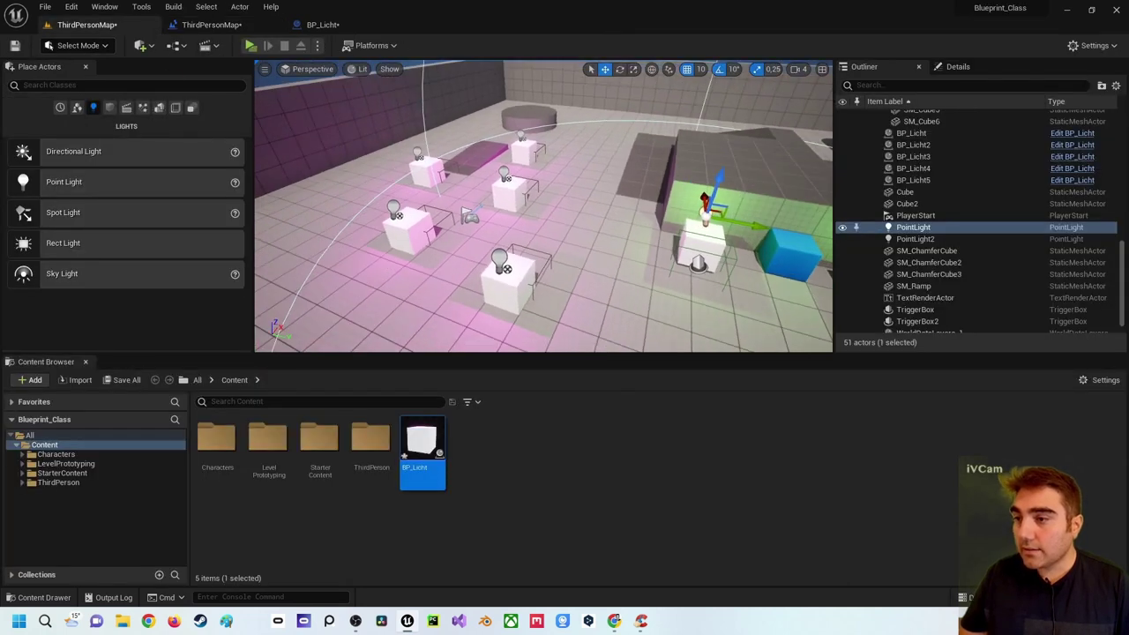
pyautogui.moveTo(531, 239); pyautogui.dragTo(582, 241, button='right')
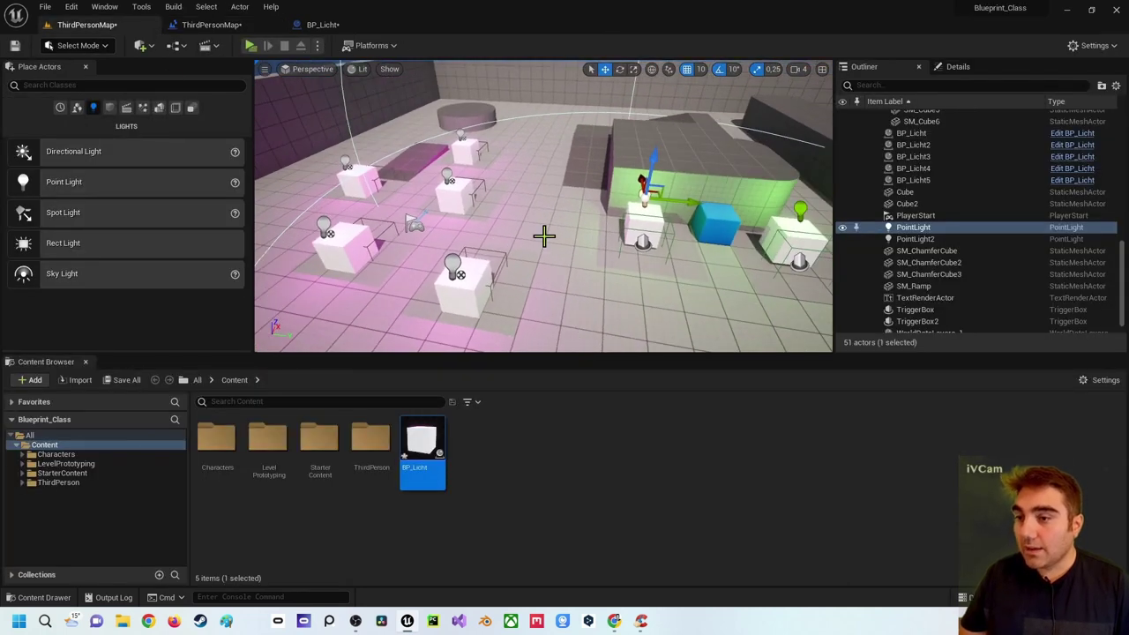